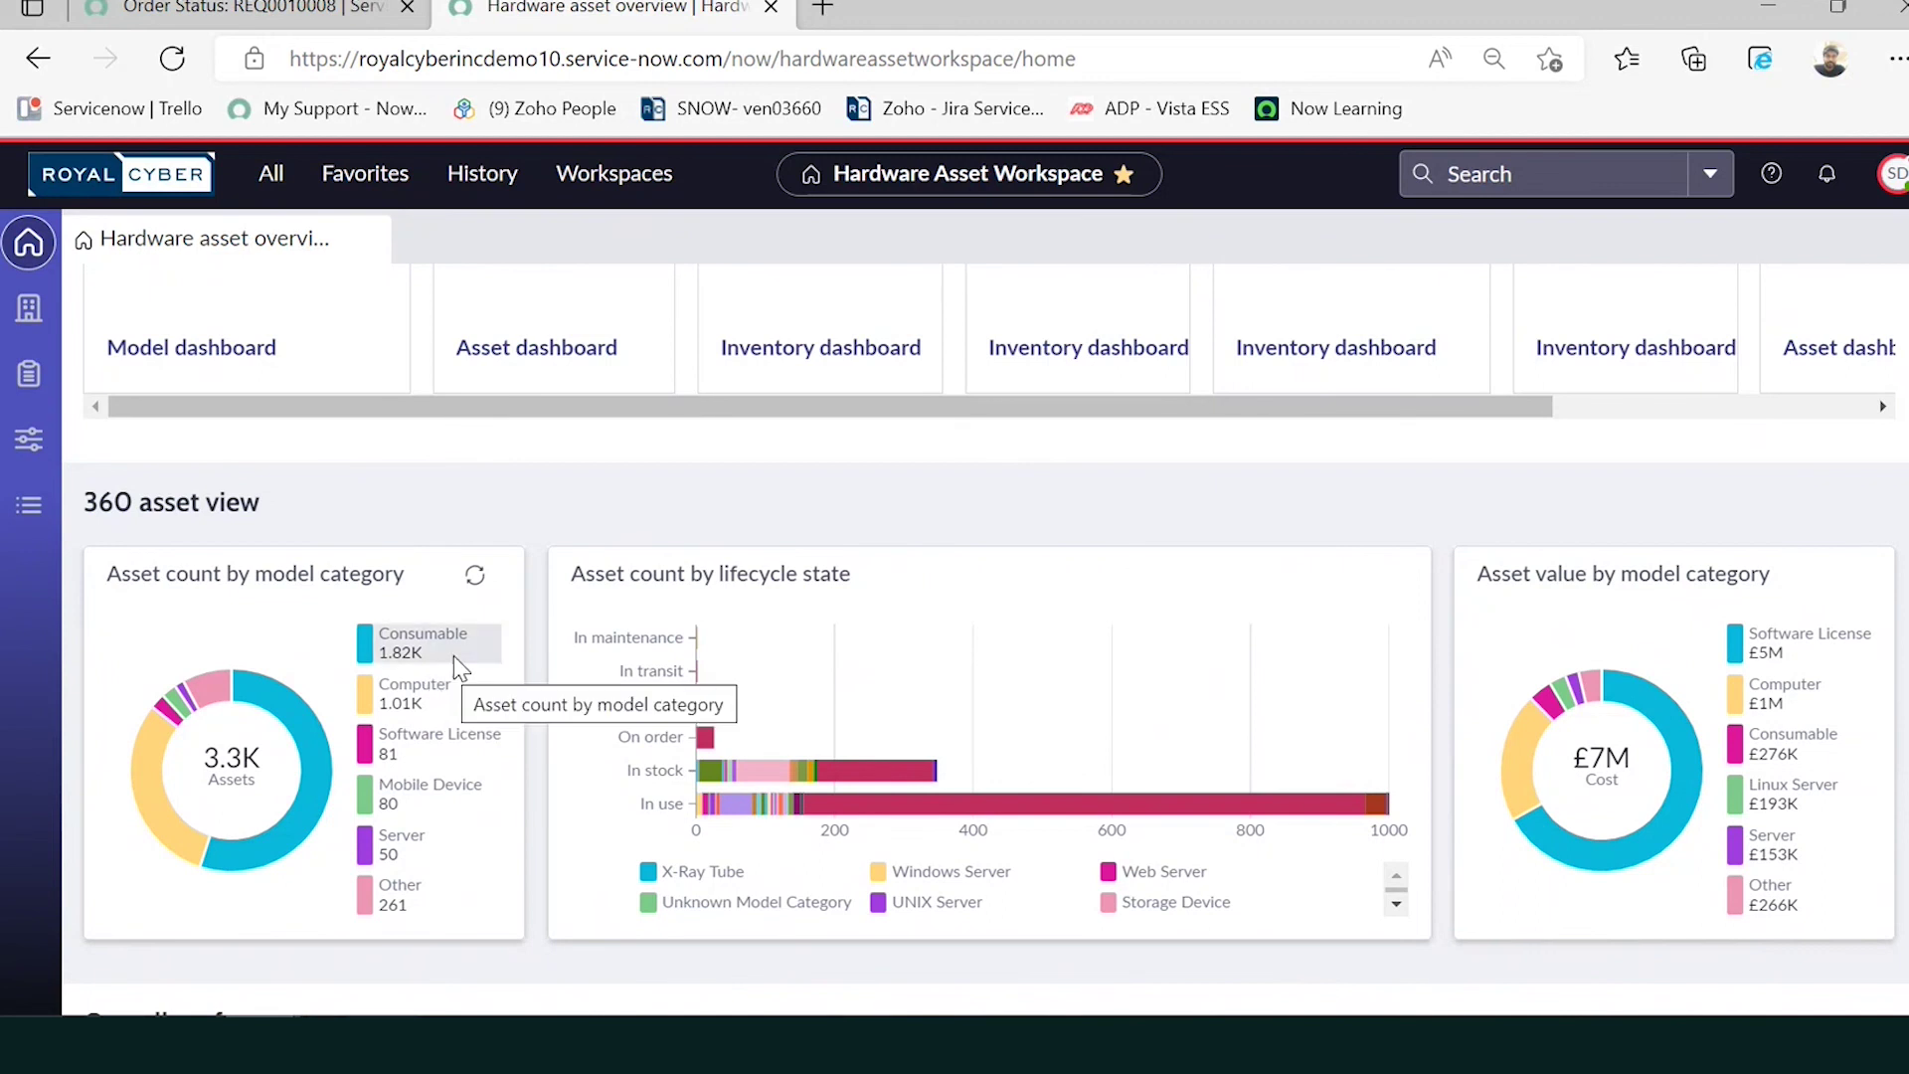
Review the 360 asset view and overall performance charts on the hardware asset overview.
scroll(450, 697, "down", 1)
scroll(449, 696, "down", 3)
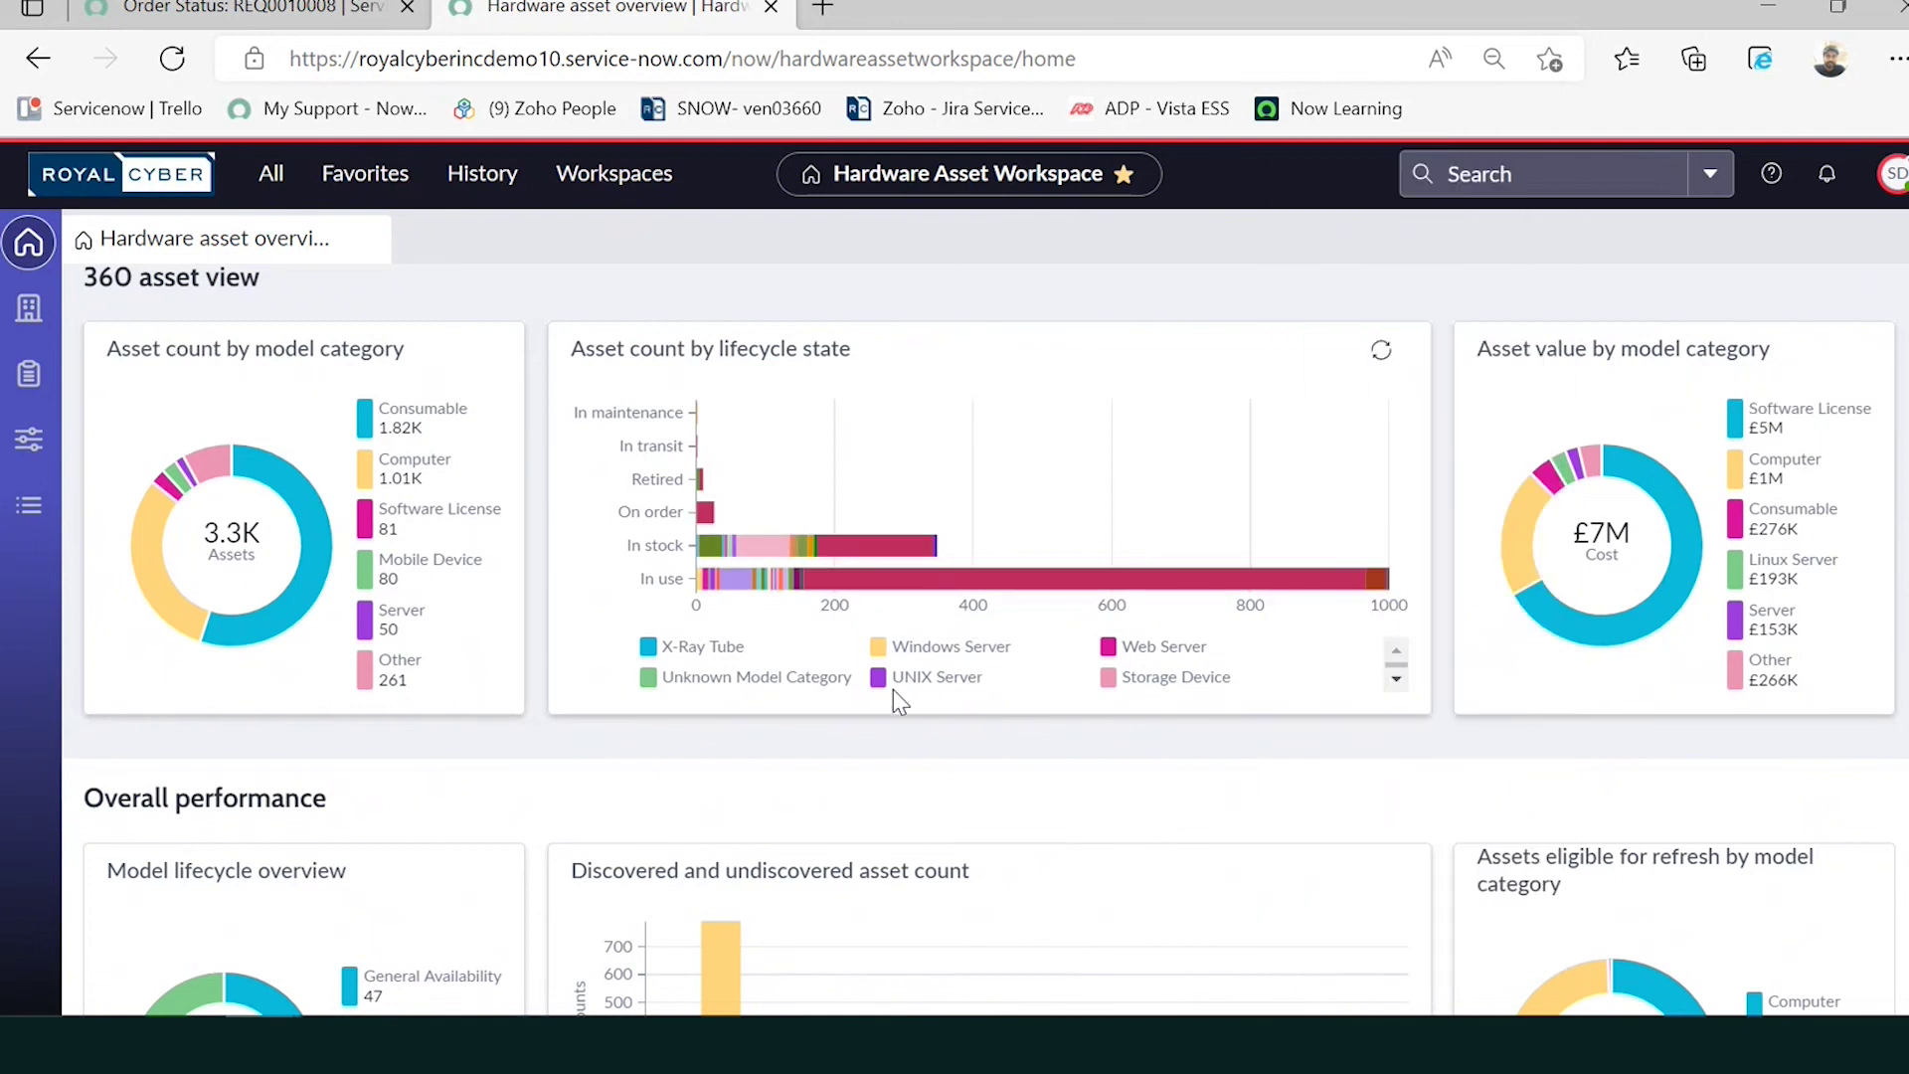
scroll(895, 693, "down", 1)
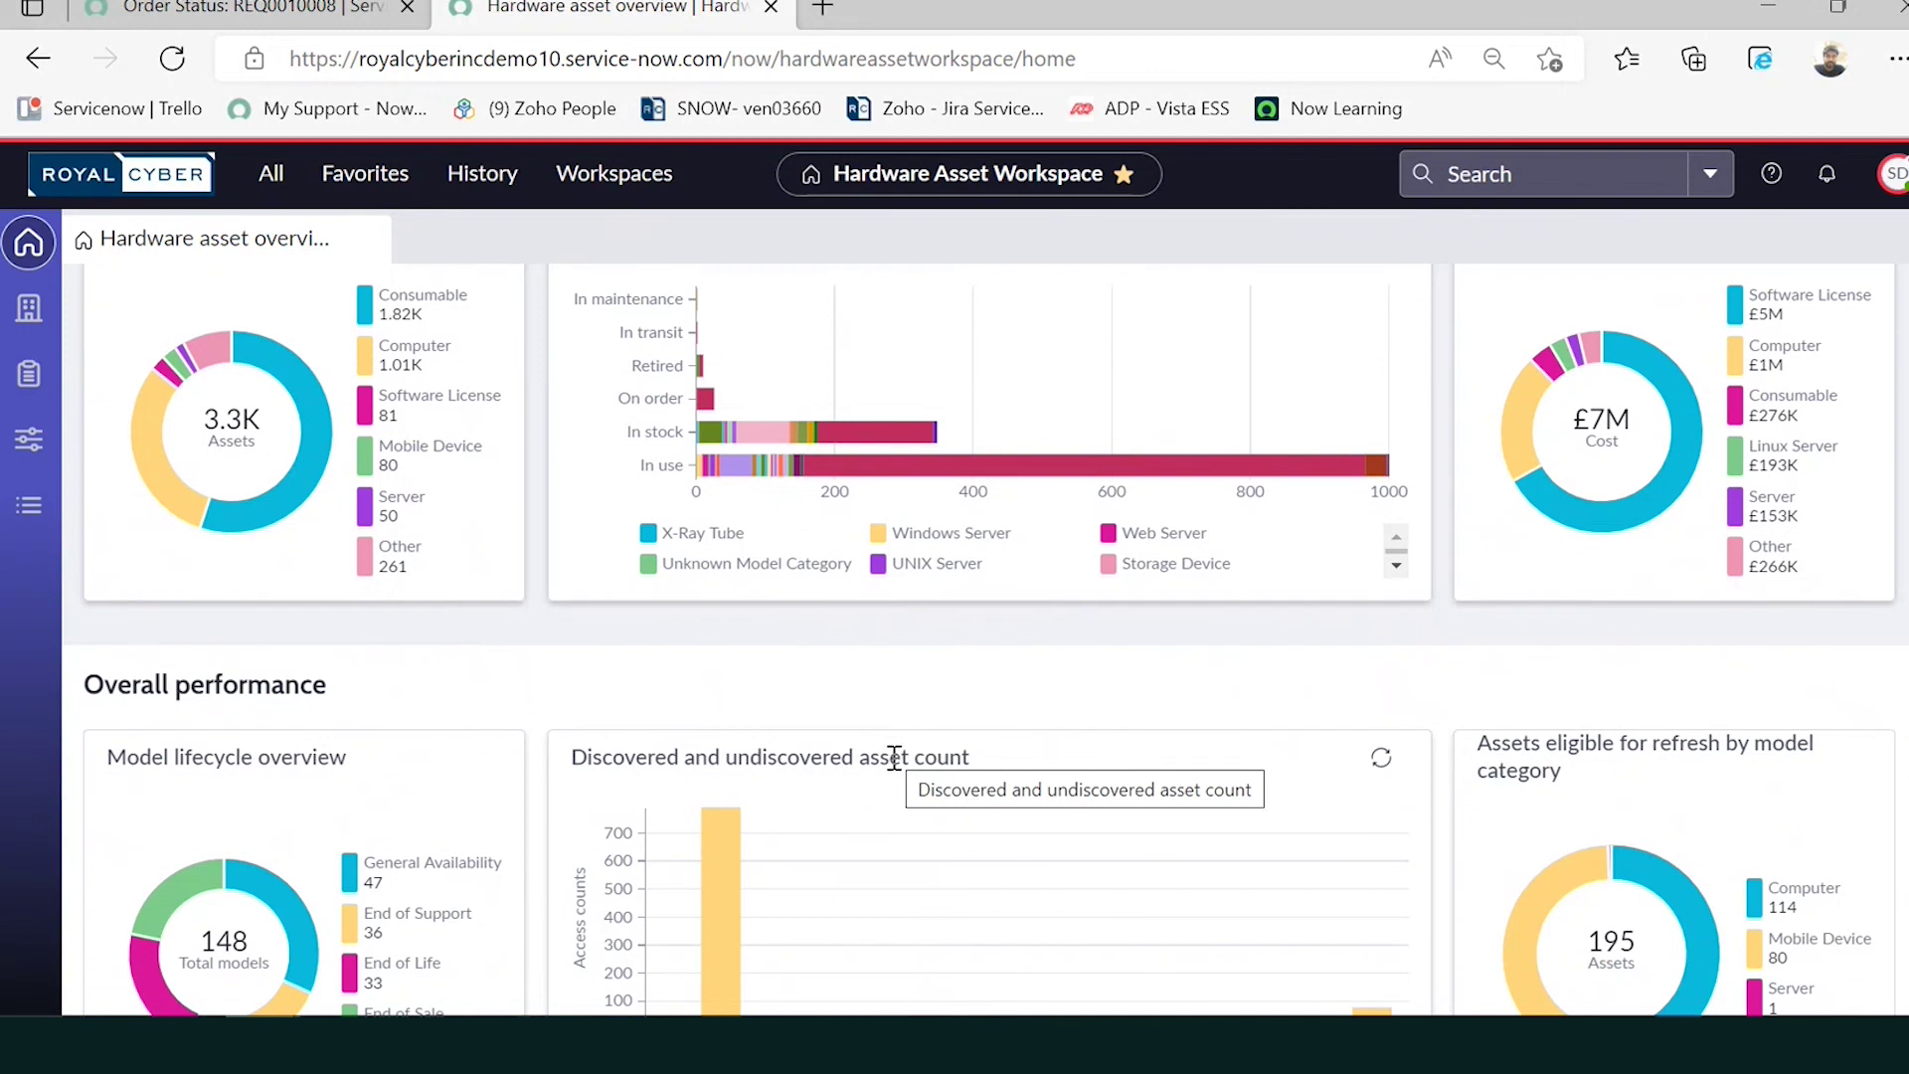
scroll(894, 759, "down", 1)
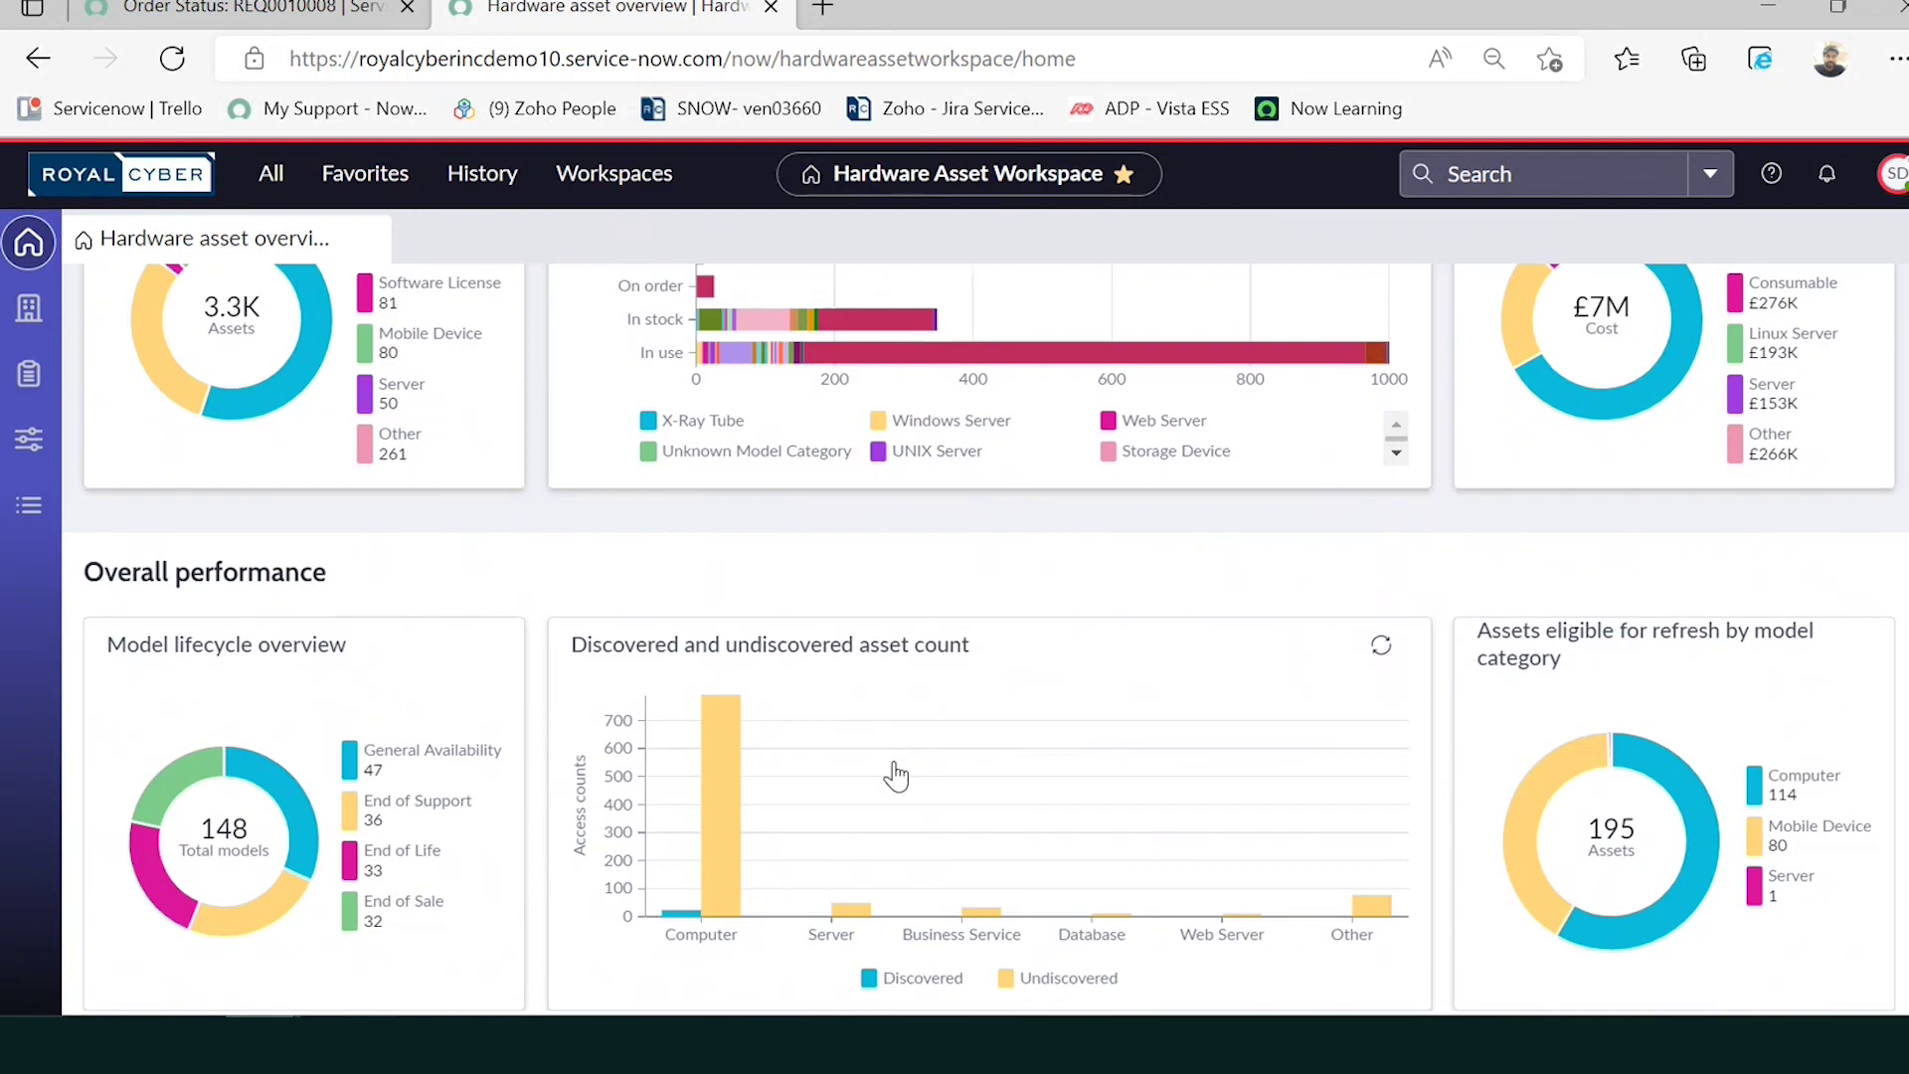
mouse_move(896, 775)
scroll(900, 773, "down", 1)
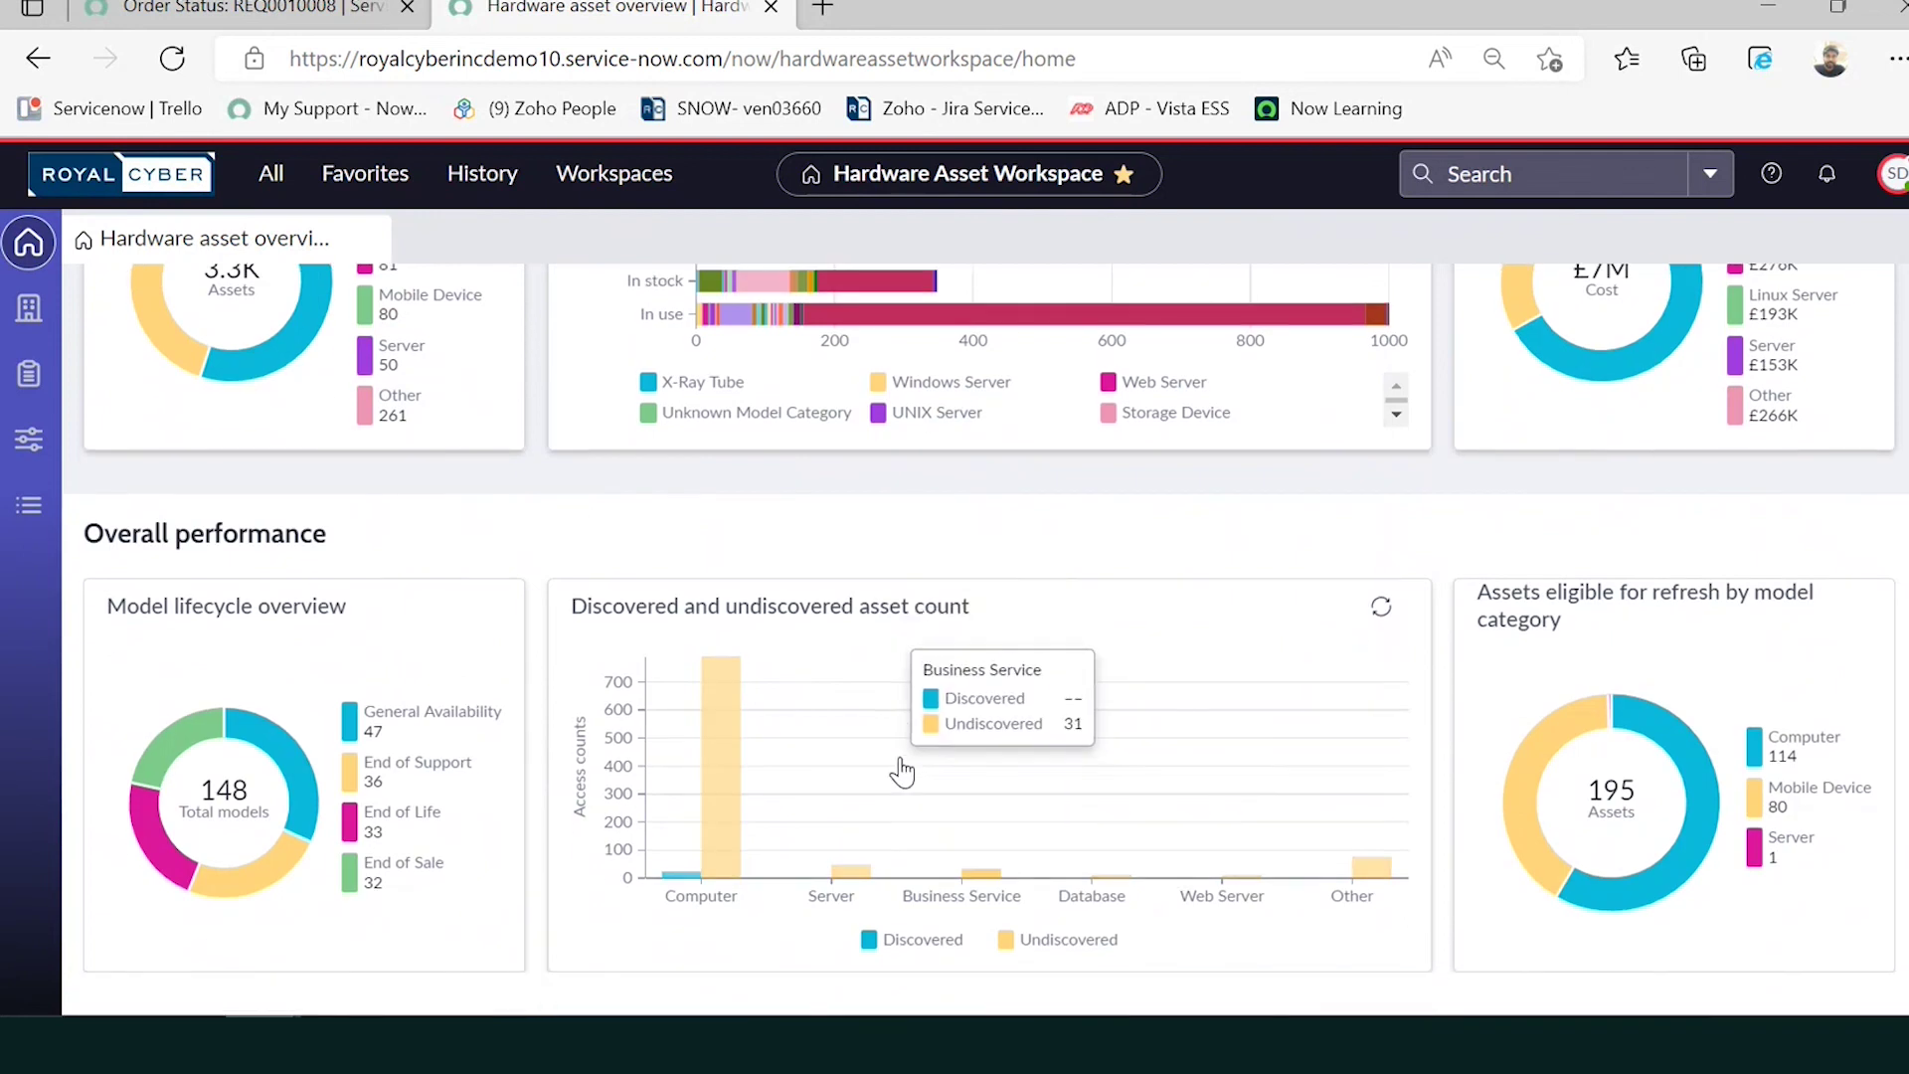
scroll(903, 736, "up", 4)
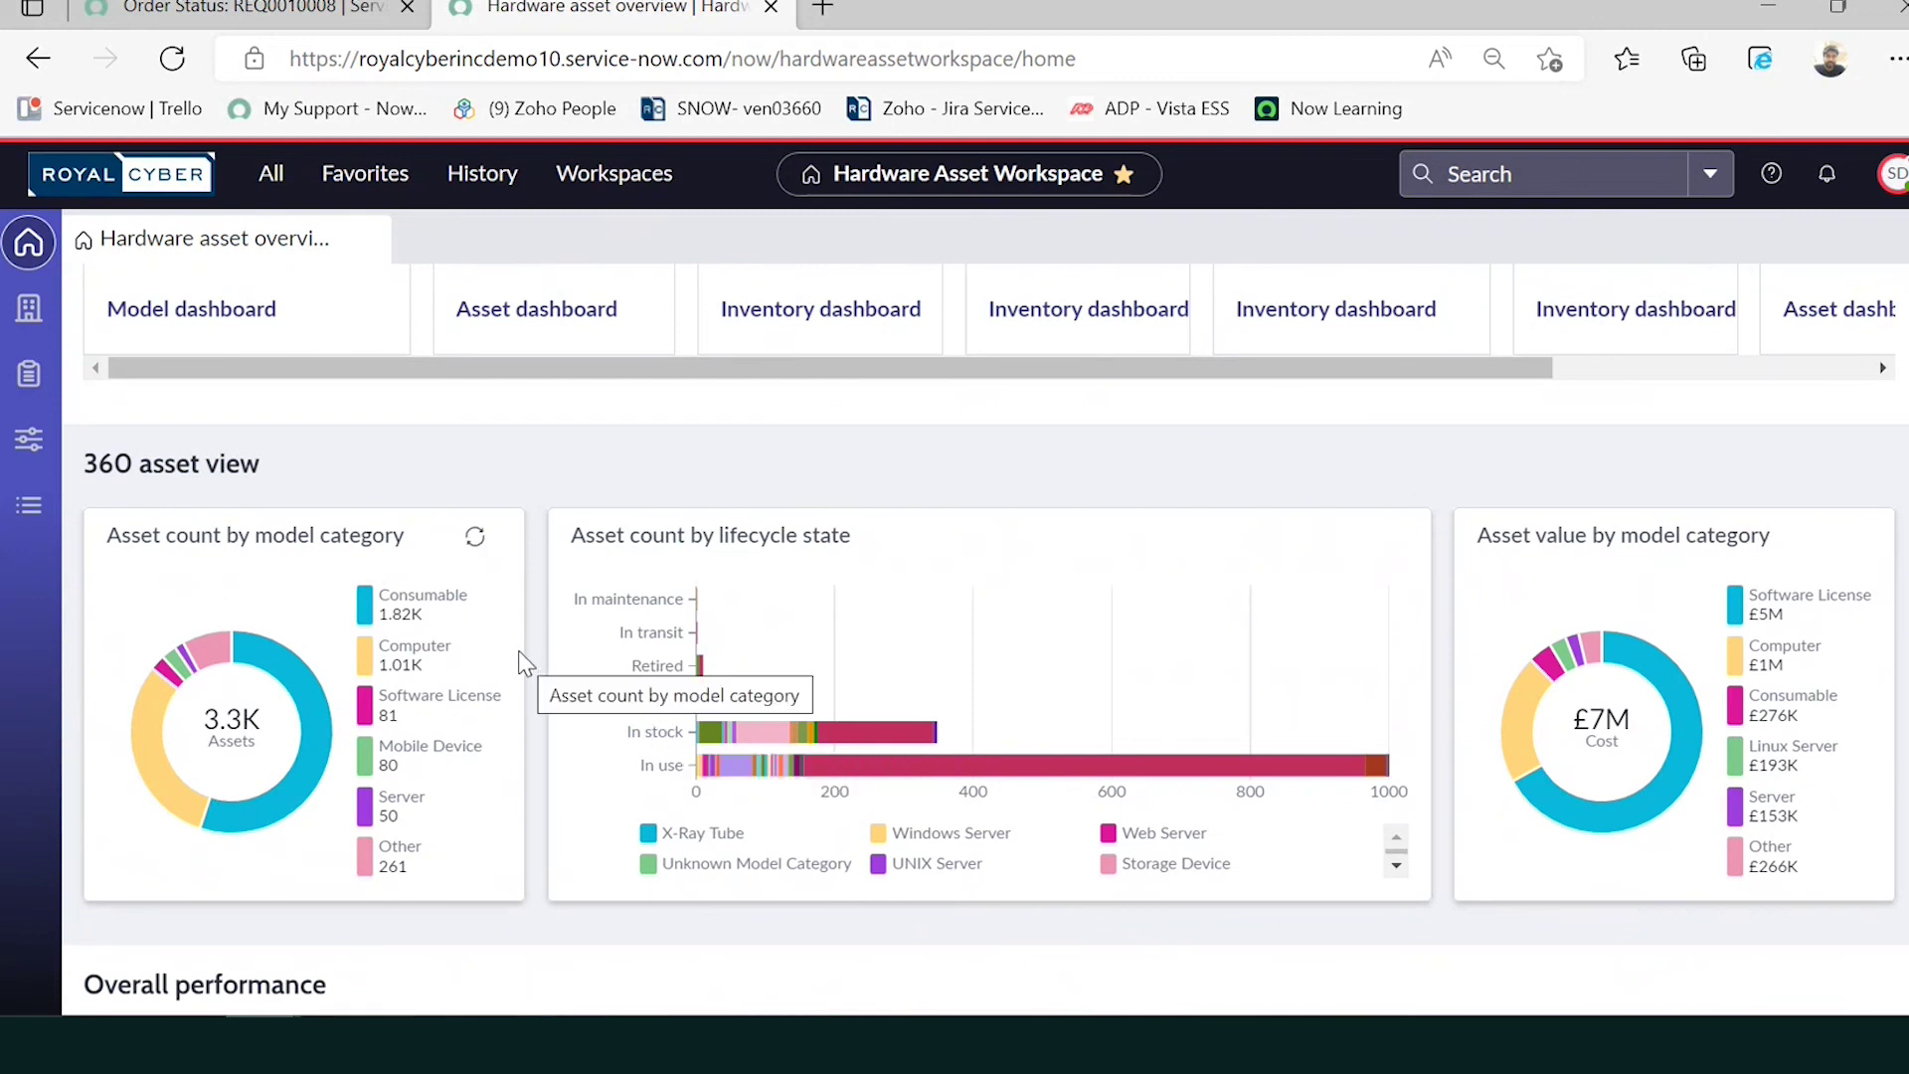
Open the in-progress asset audit for the San Diego North - Pickup/Dropoff stockroom from the inventory's audits and review its details.
left_click(31, 313)
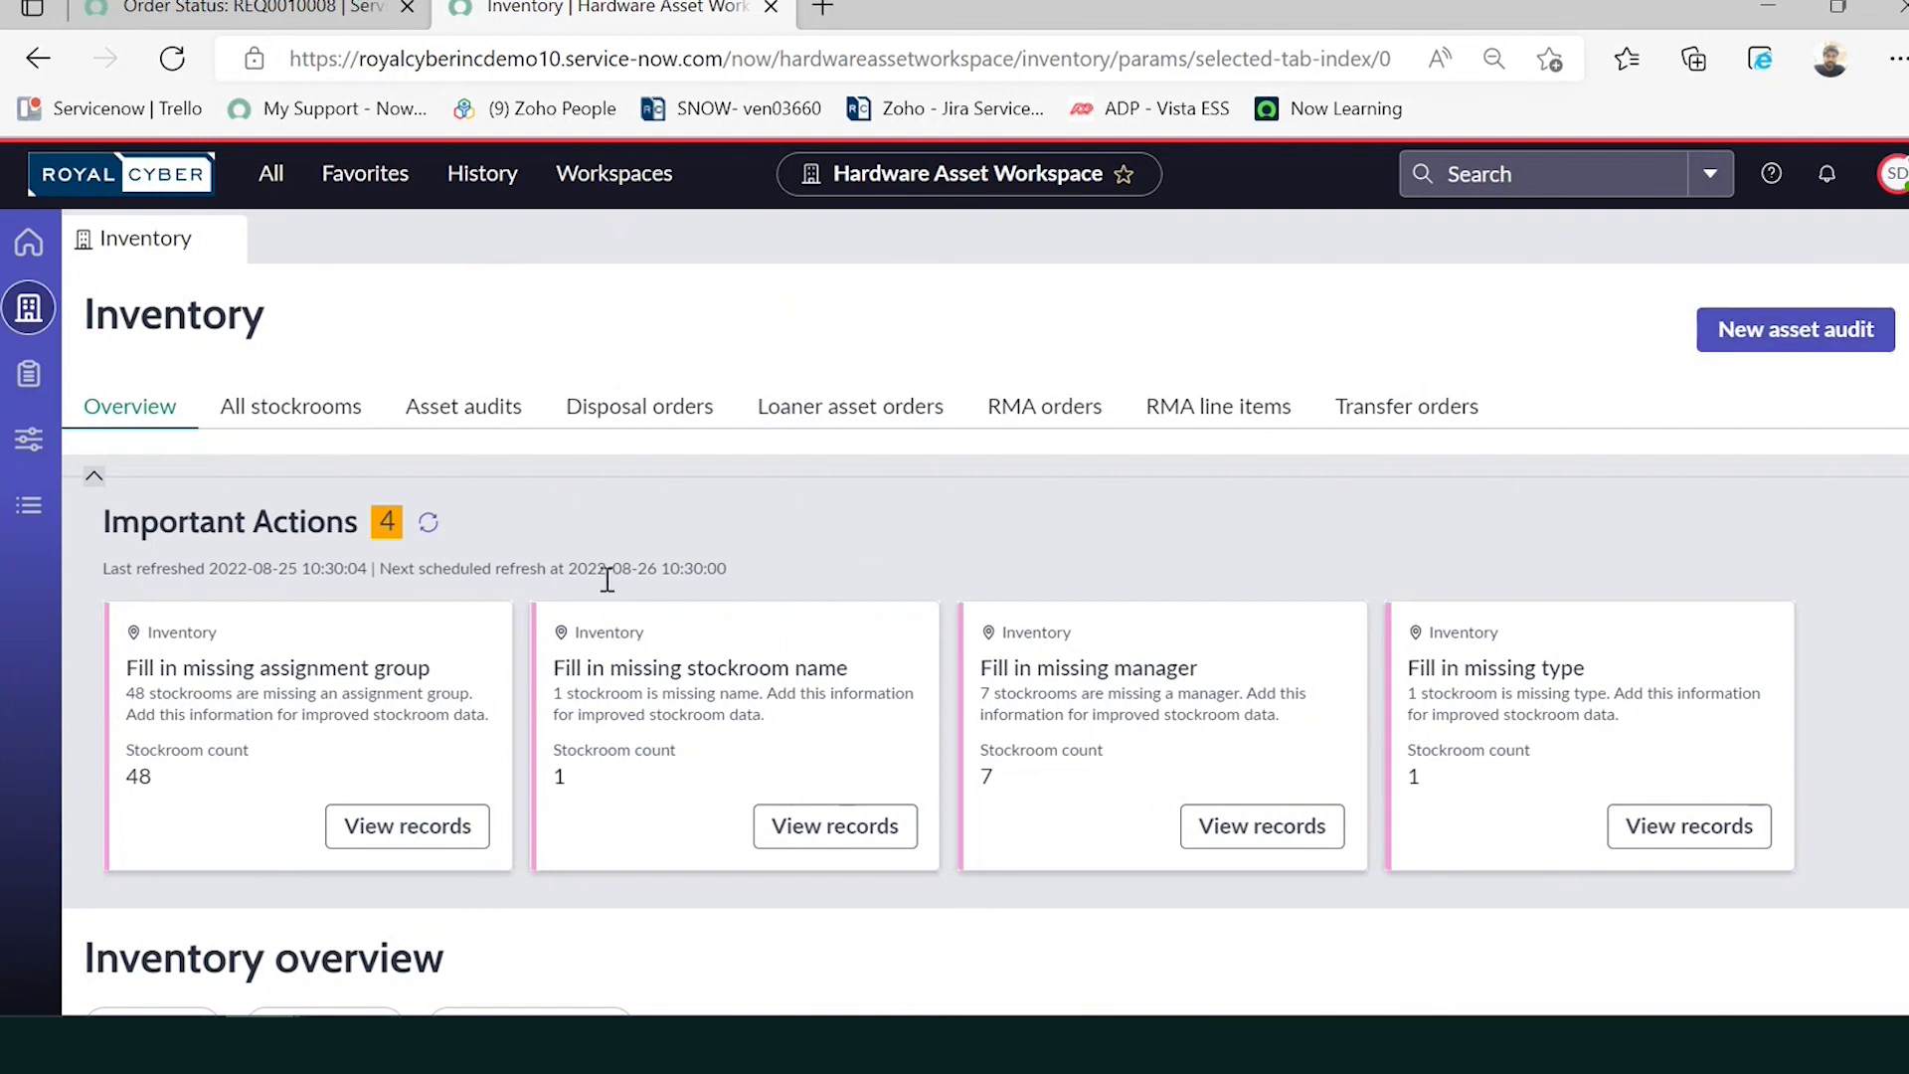
left_click(475, 420)
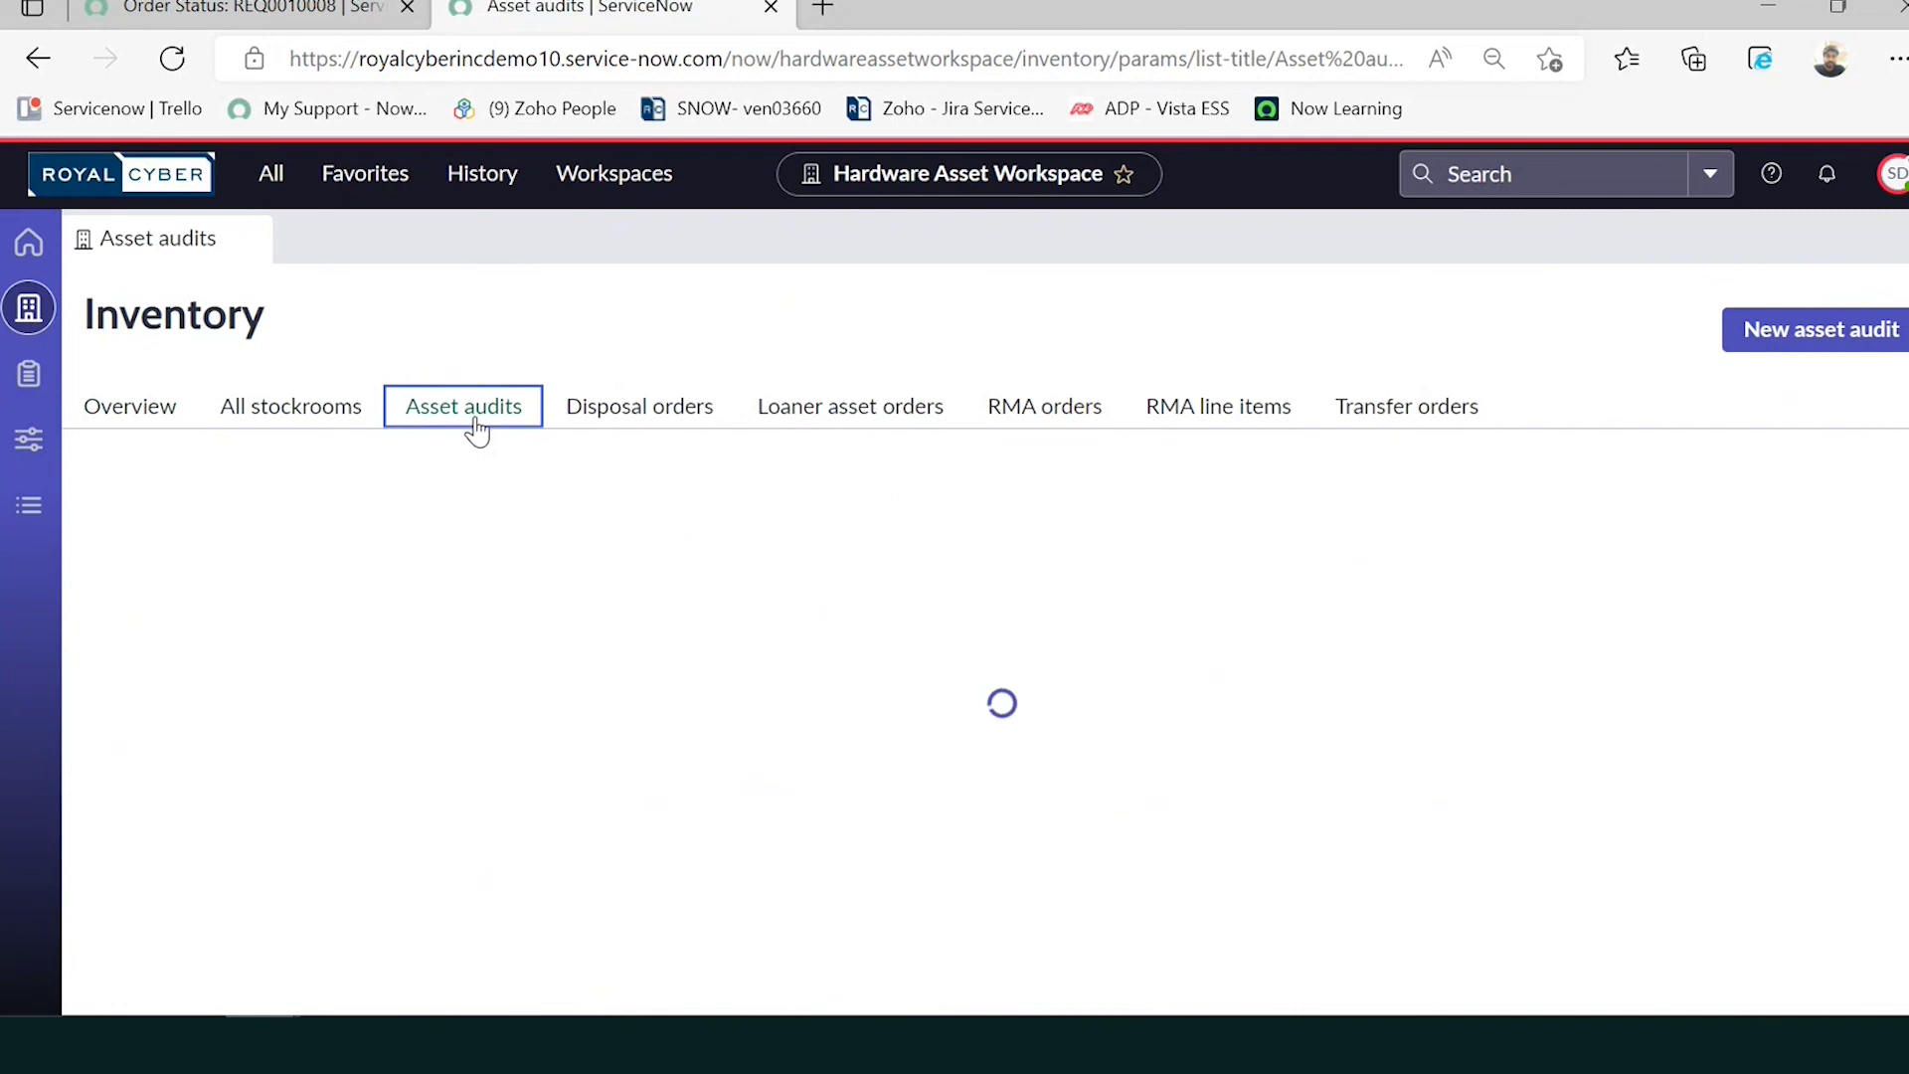
scroll(427, 712, "down", 1)
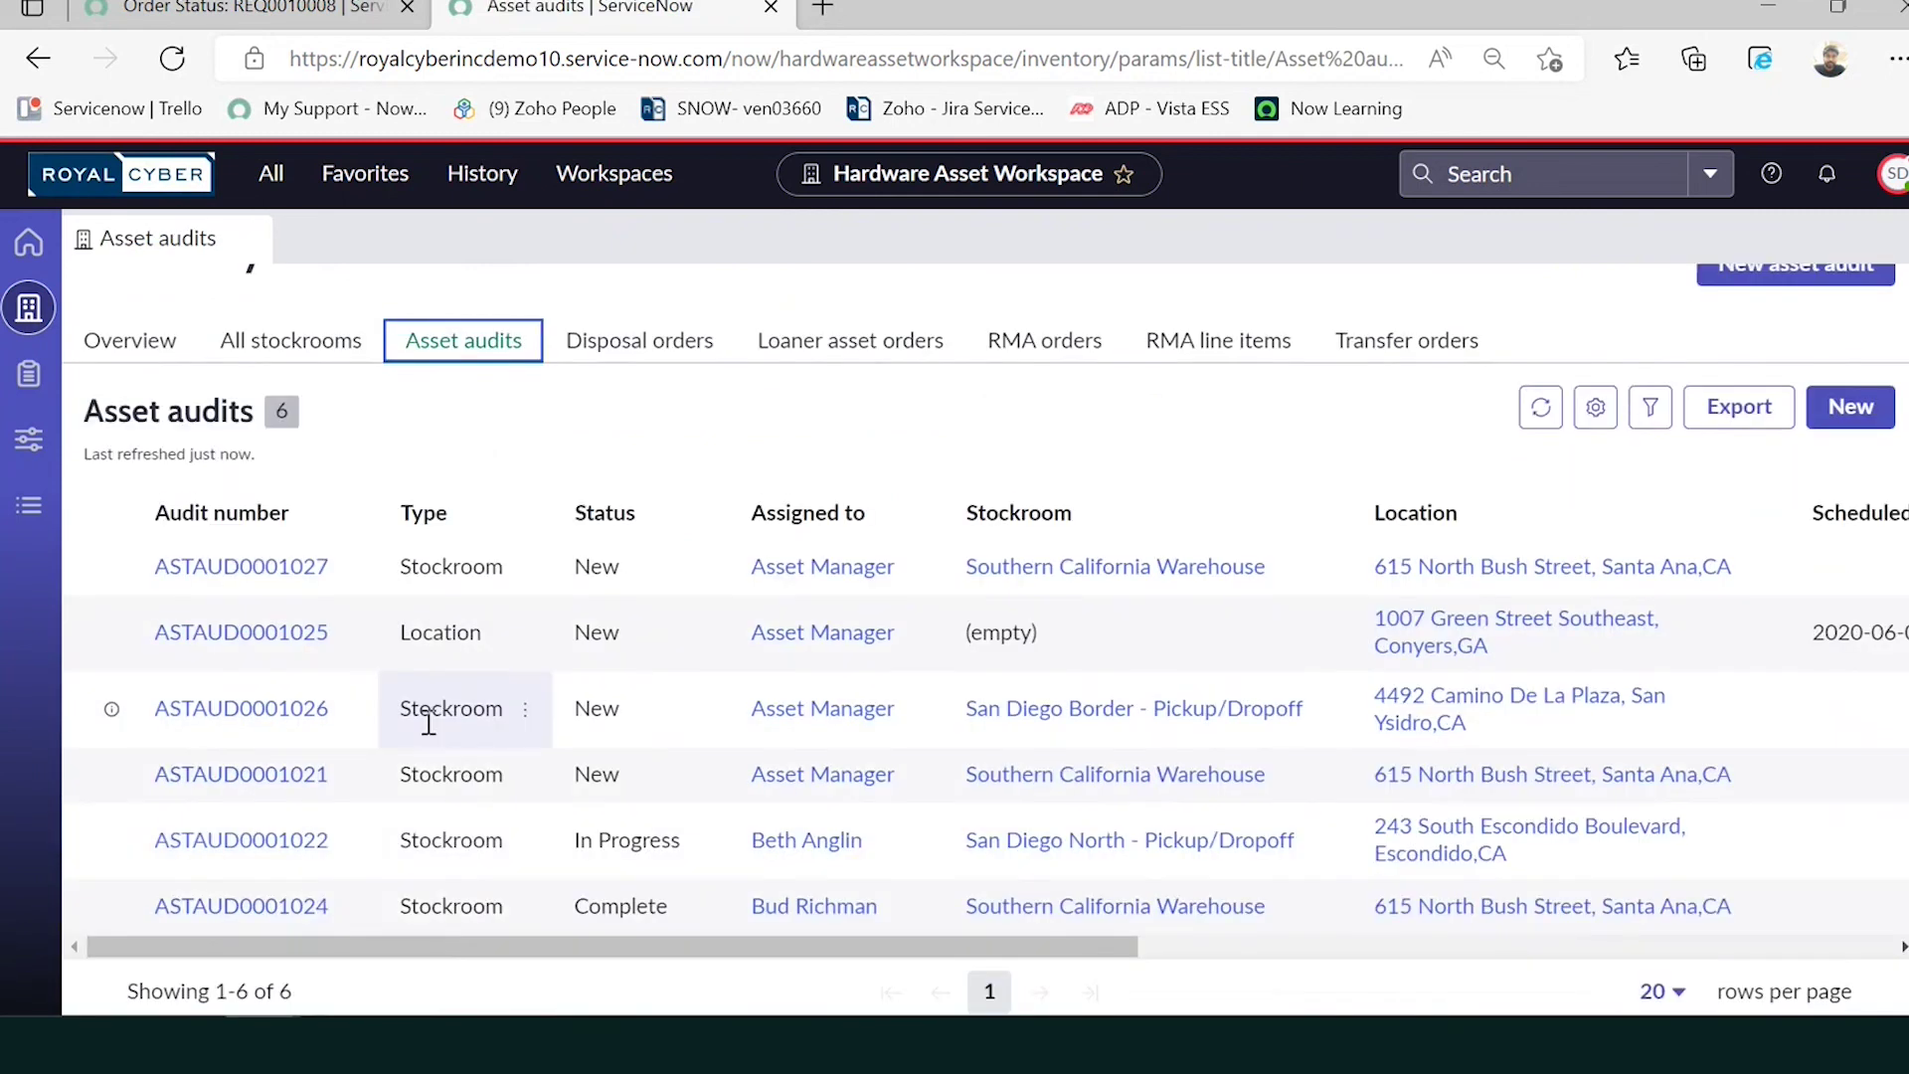
left_click(242, 832)
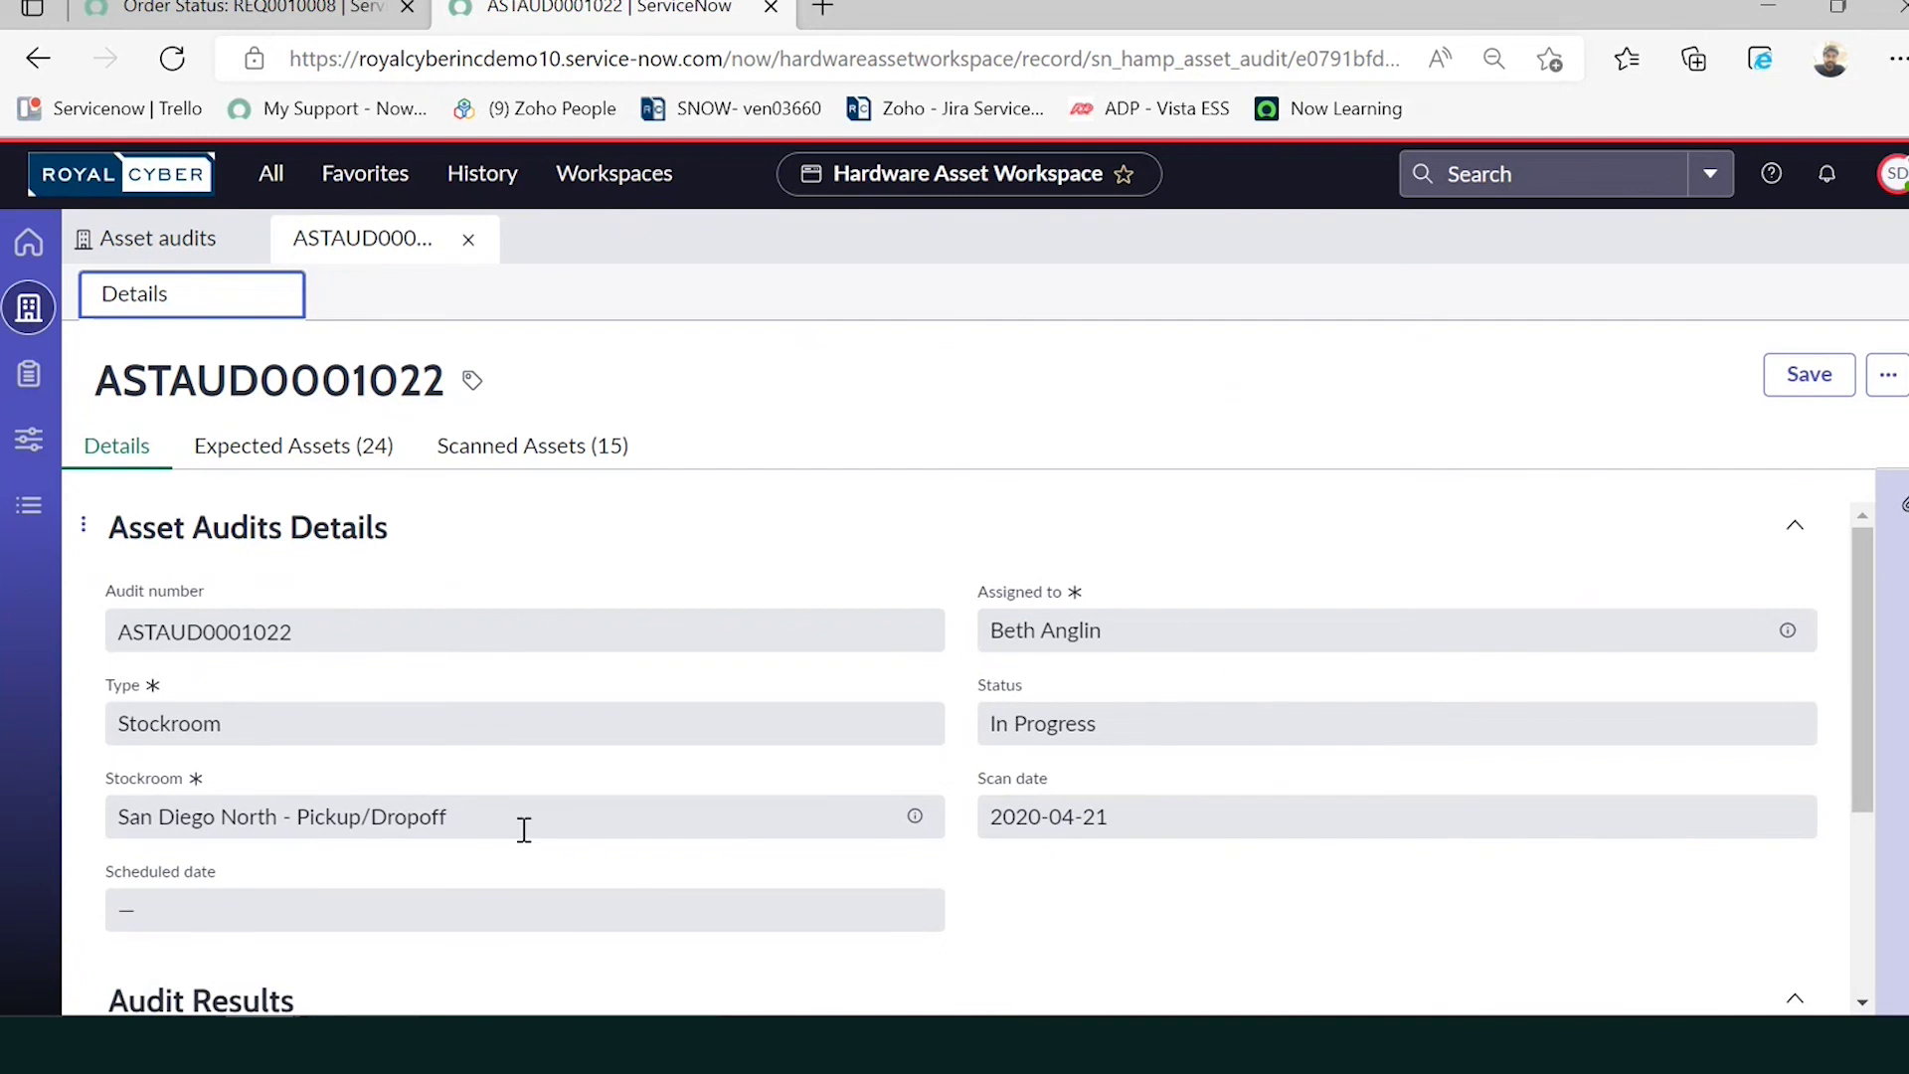
scroll(557, 826, "down", 1)
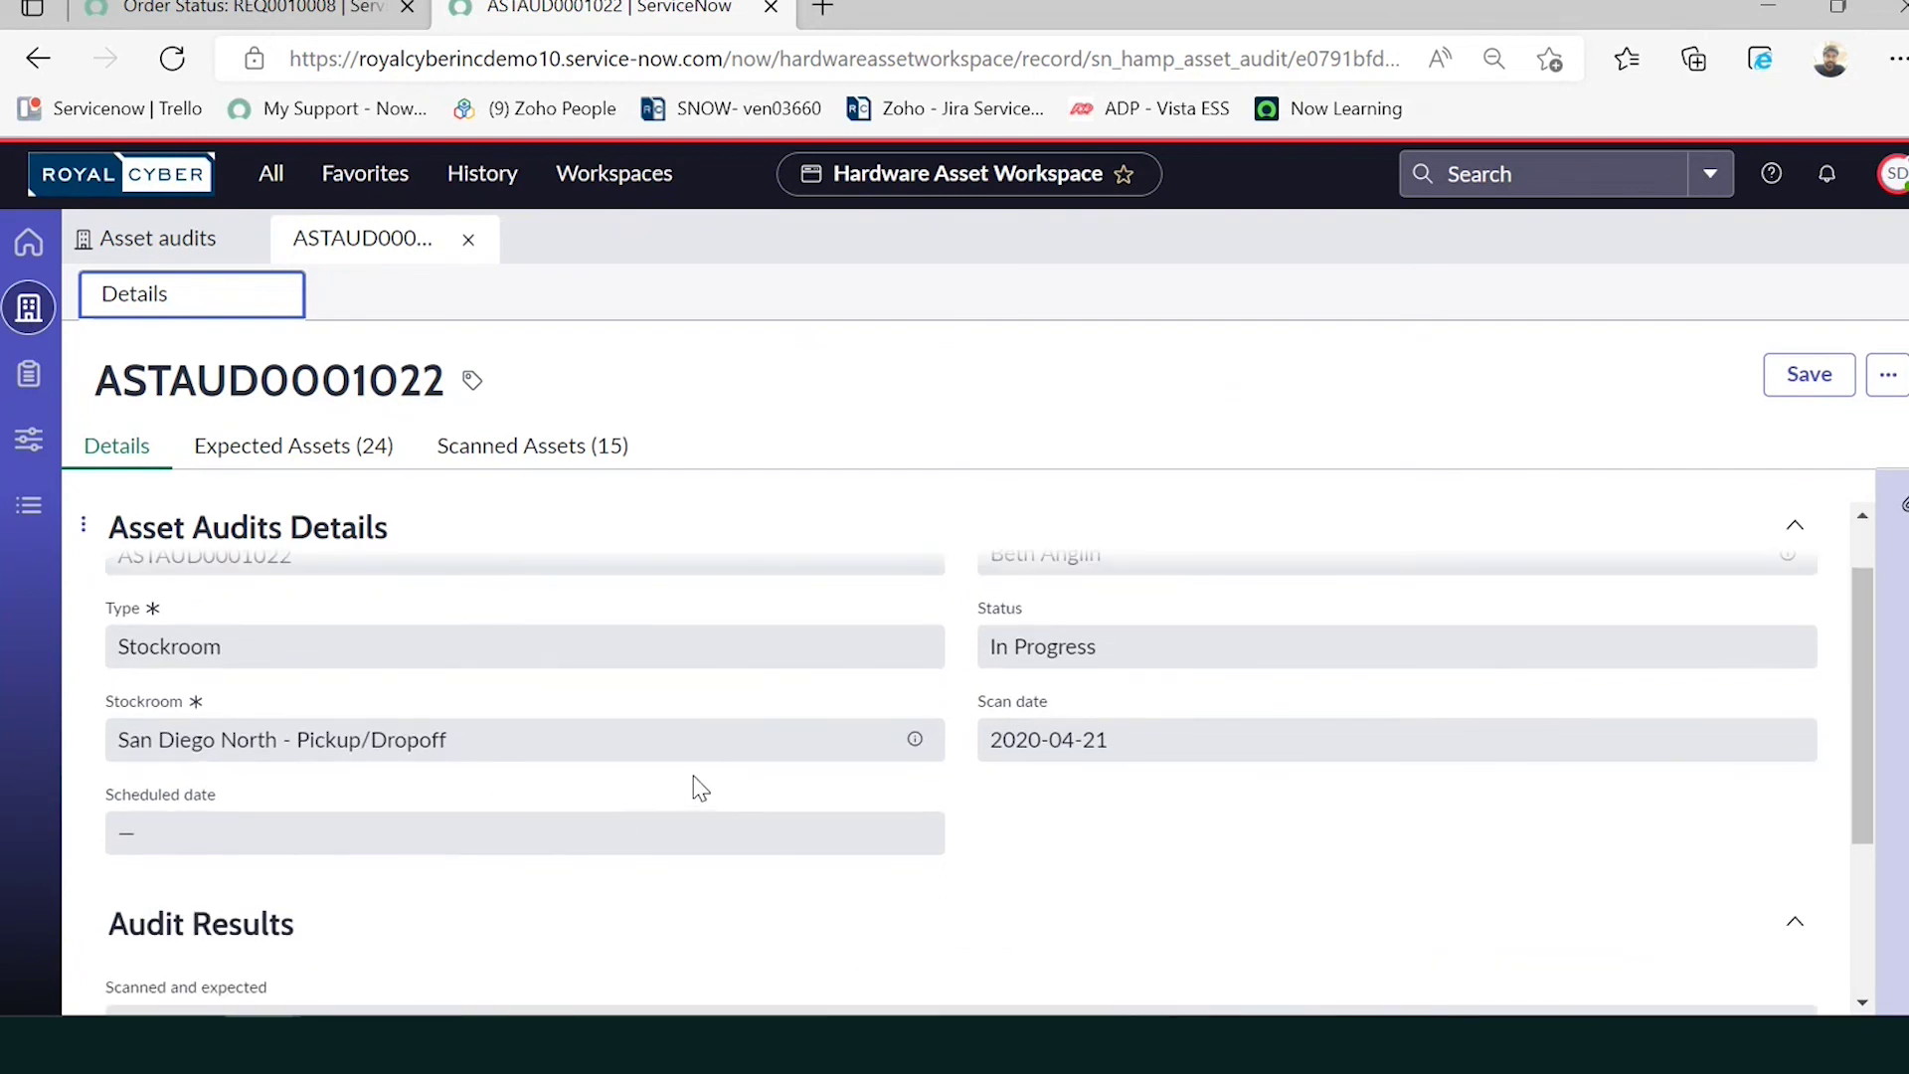
scroll(700, 787, "down", 3)
Check the audit's expected assets and look through its scanned assets with their audit status.
left_click(328, 447)
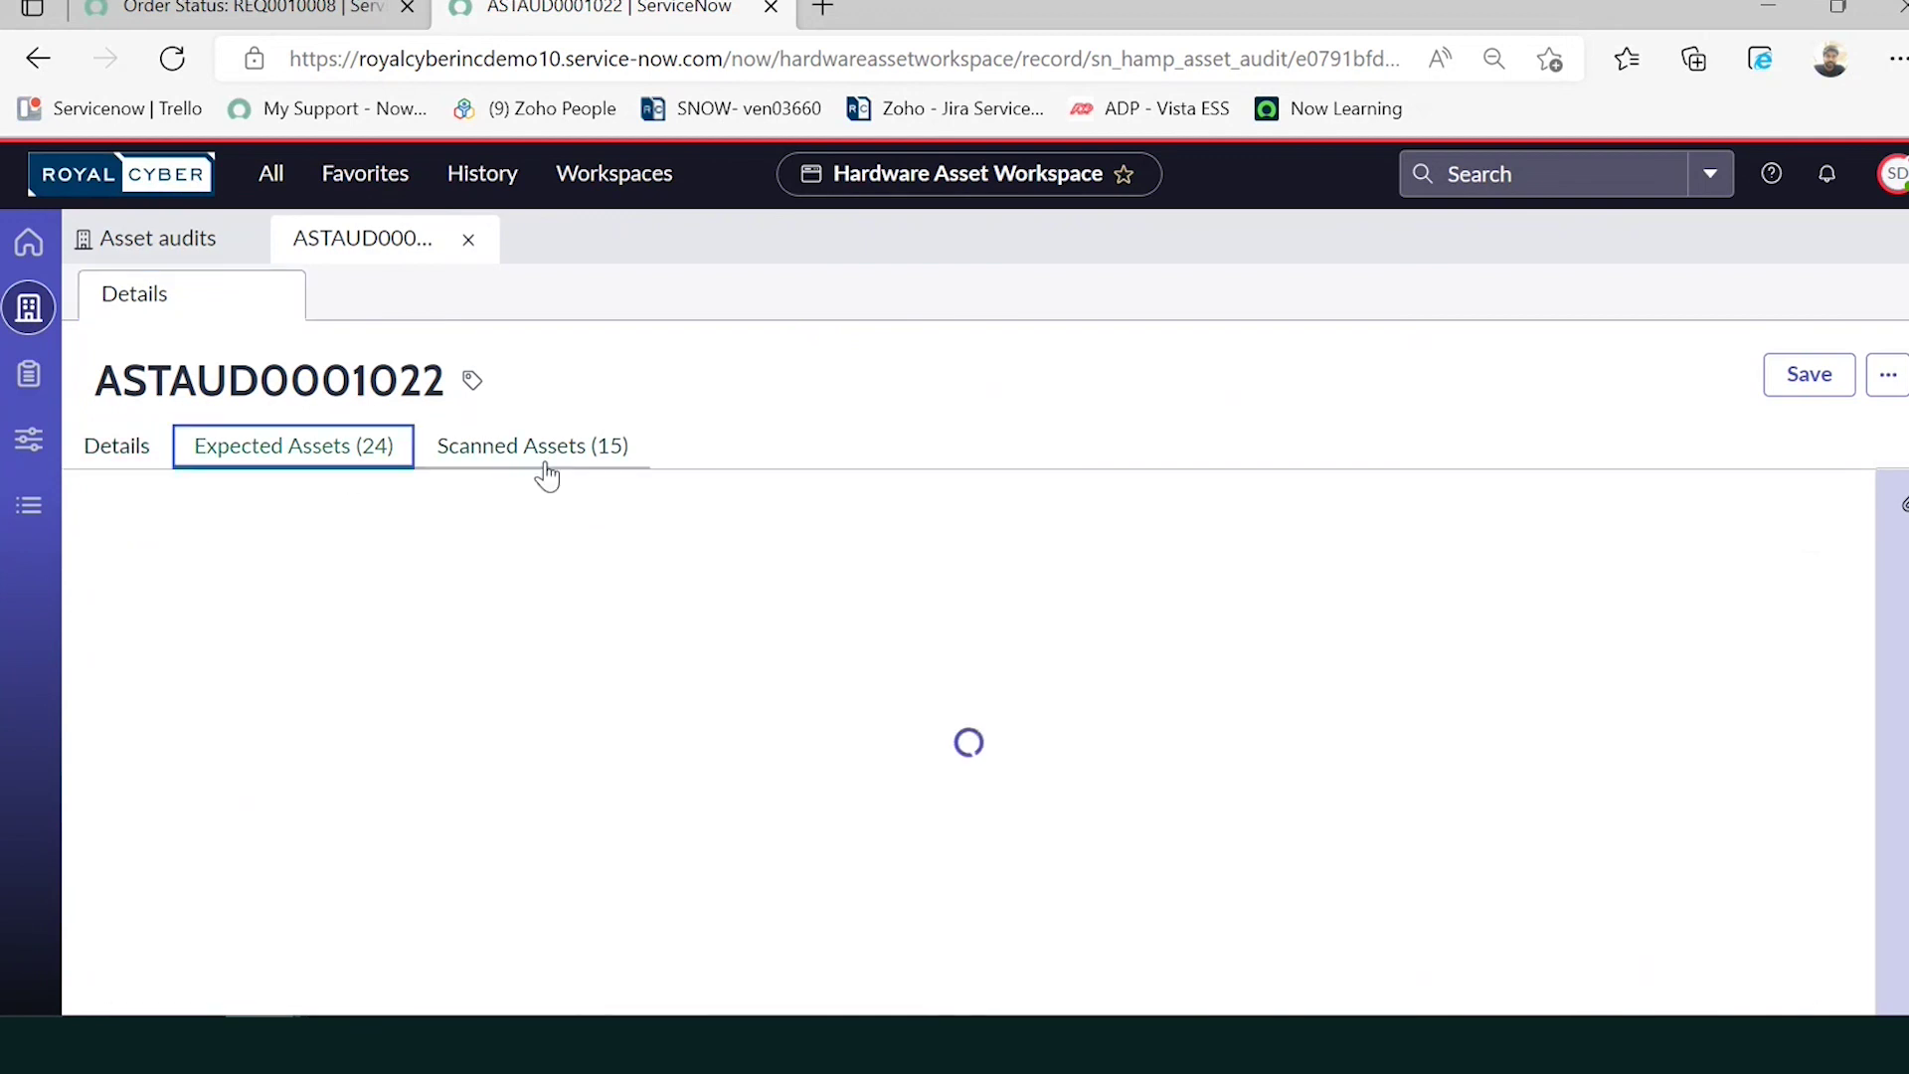
left_click(535, 460)
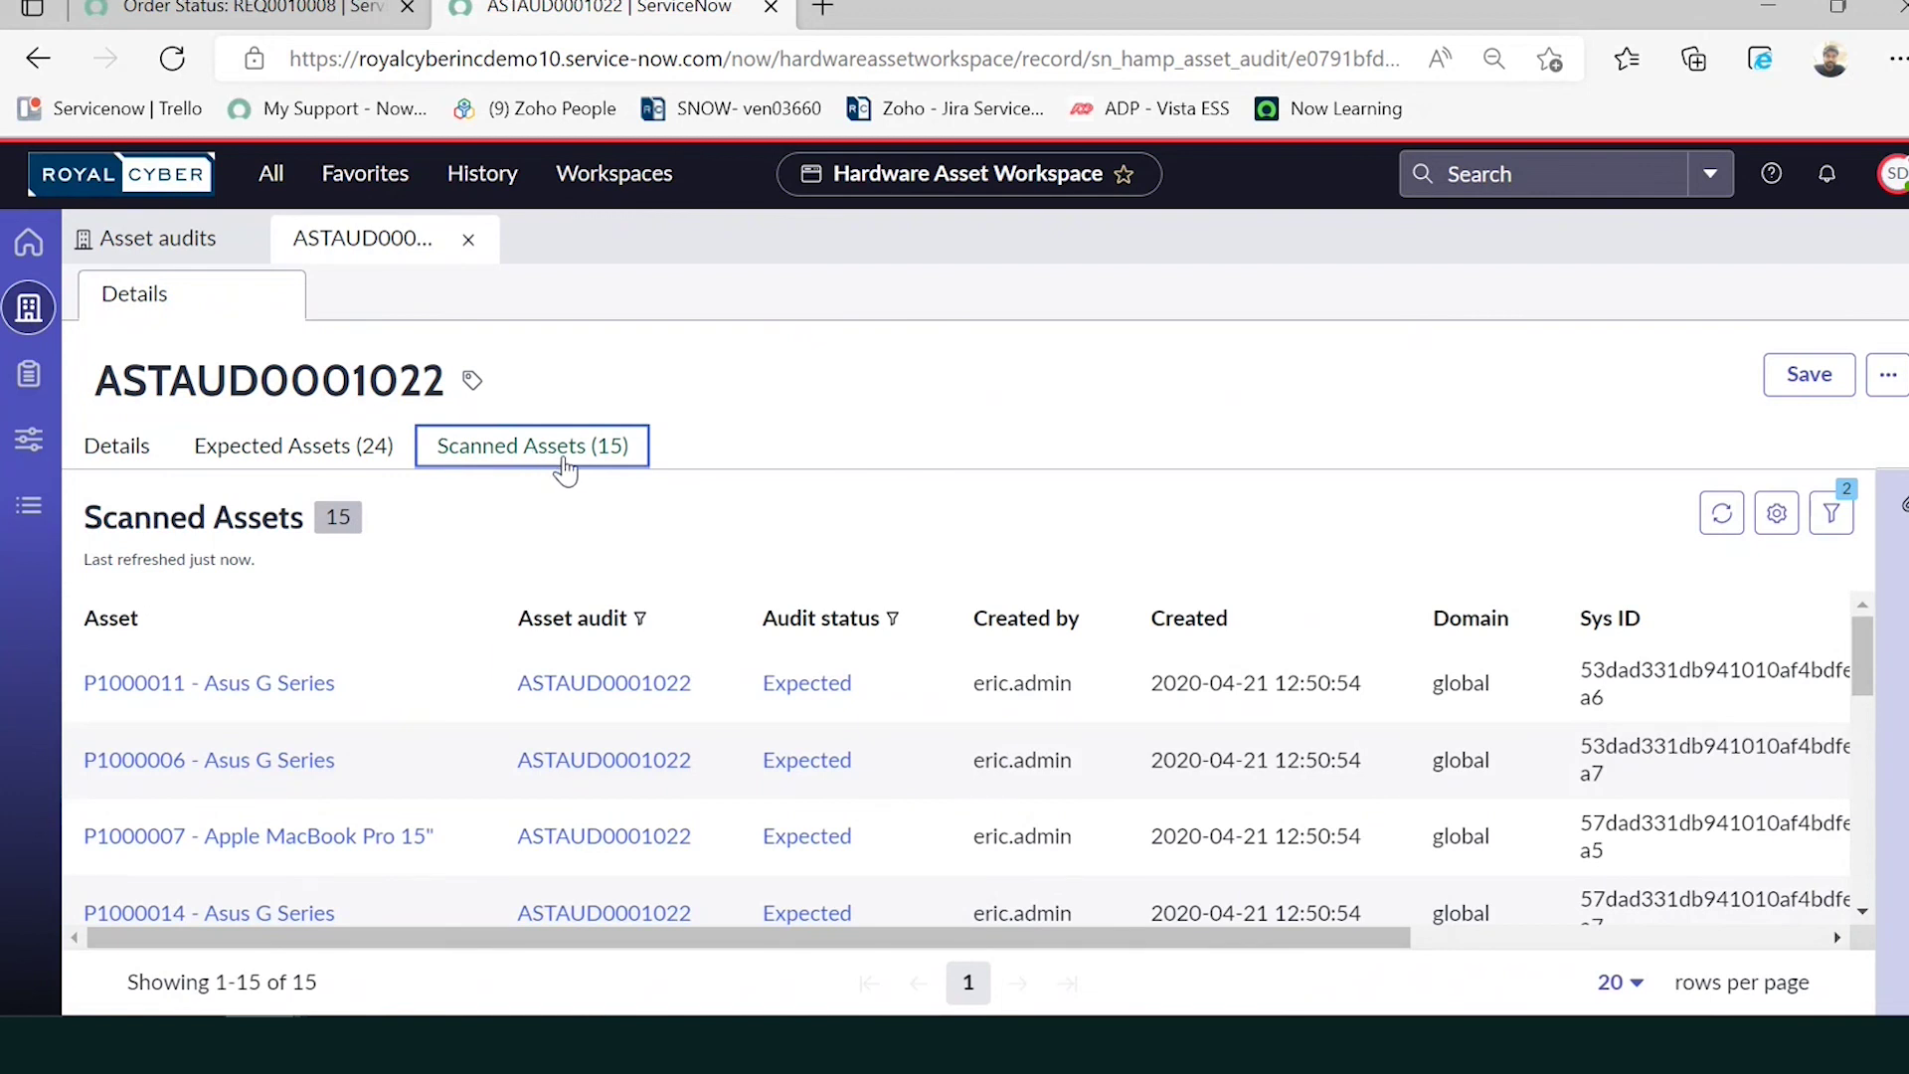
scroll(653, 734, "down", 1)
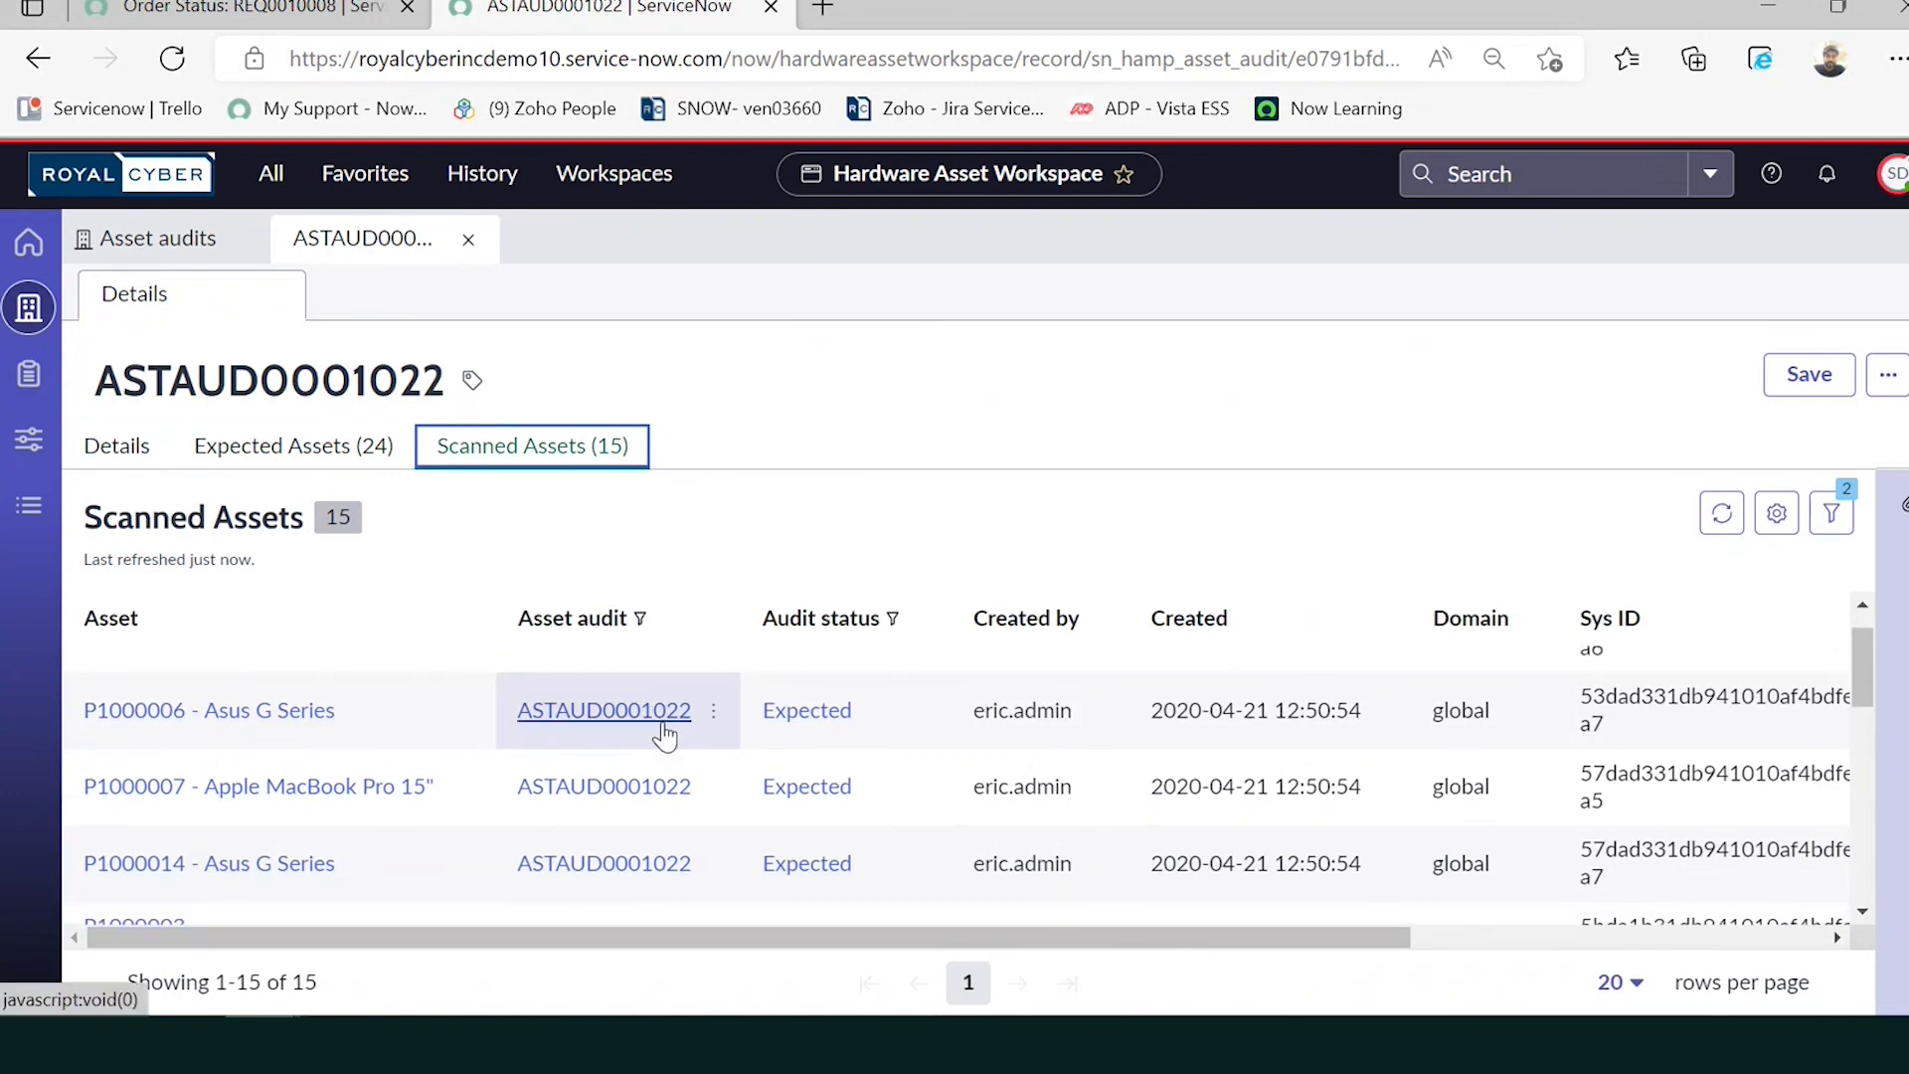
scroll(660, 736, "down", 2)
scroll(669, 741, "down", 1)
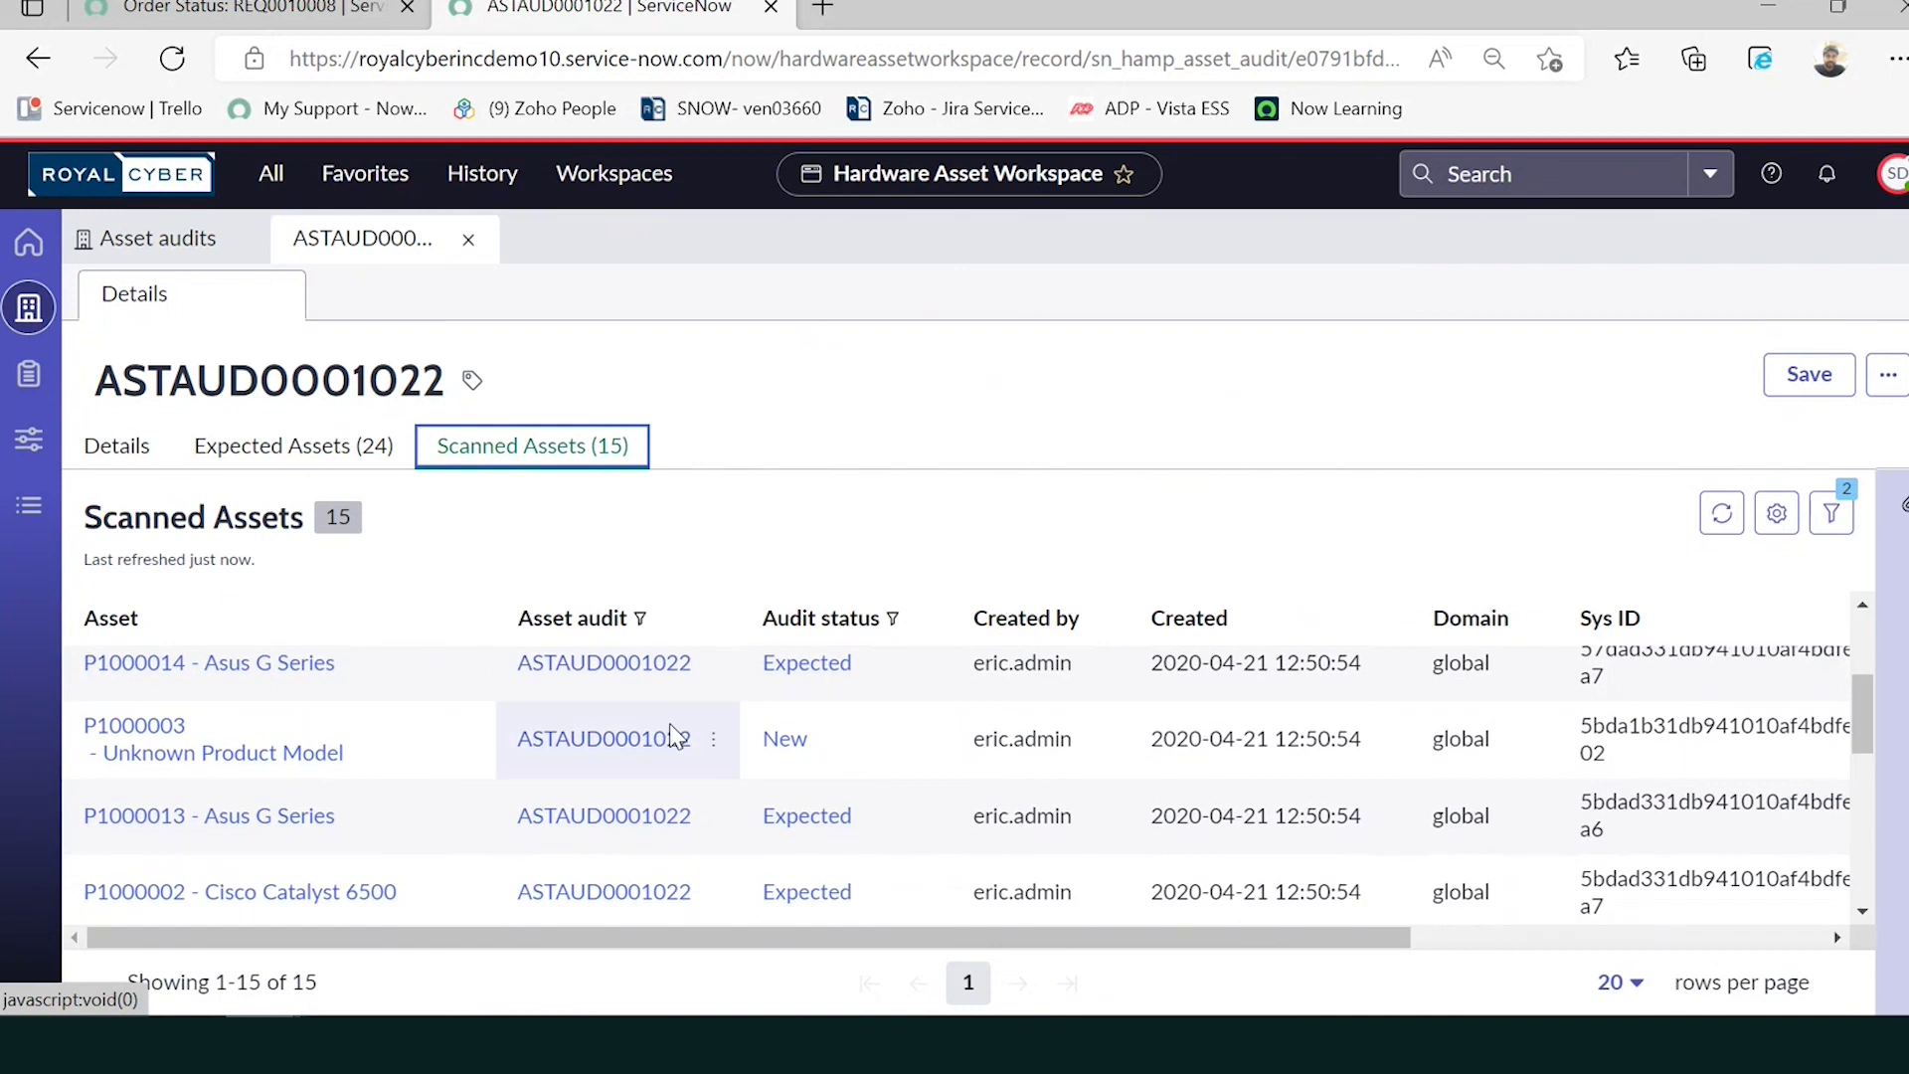
Open the model management overview and review its end-of-life, missing data, normalization and lifecycle charts.
left_click(36, 448)
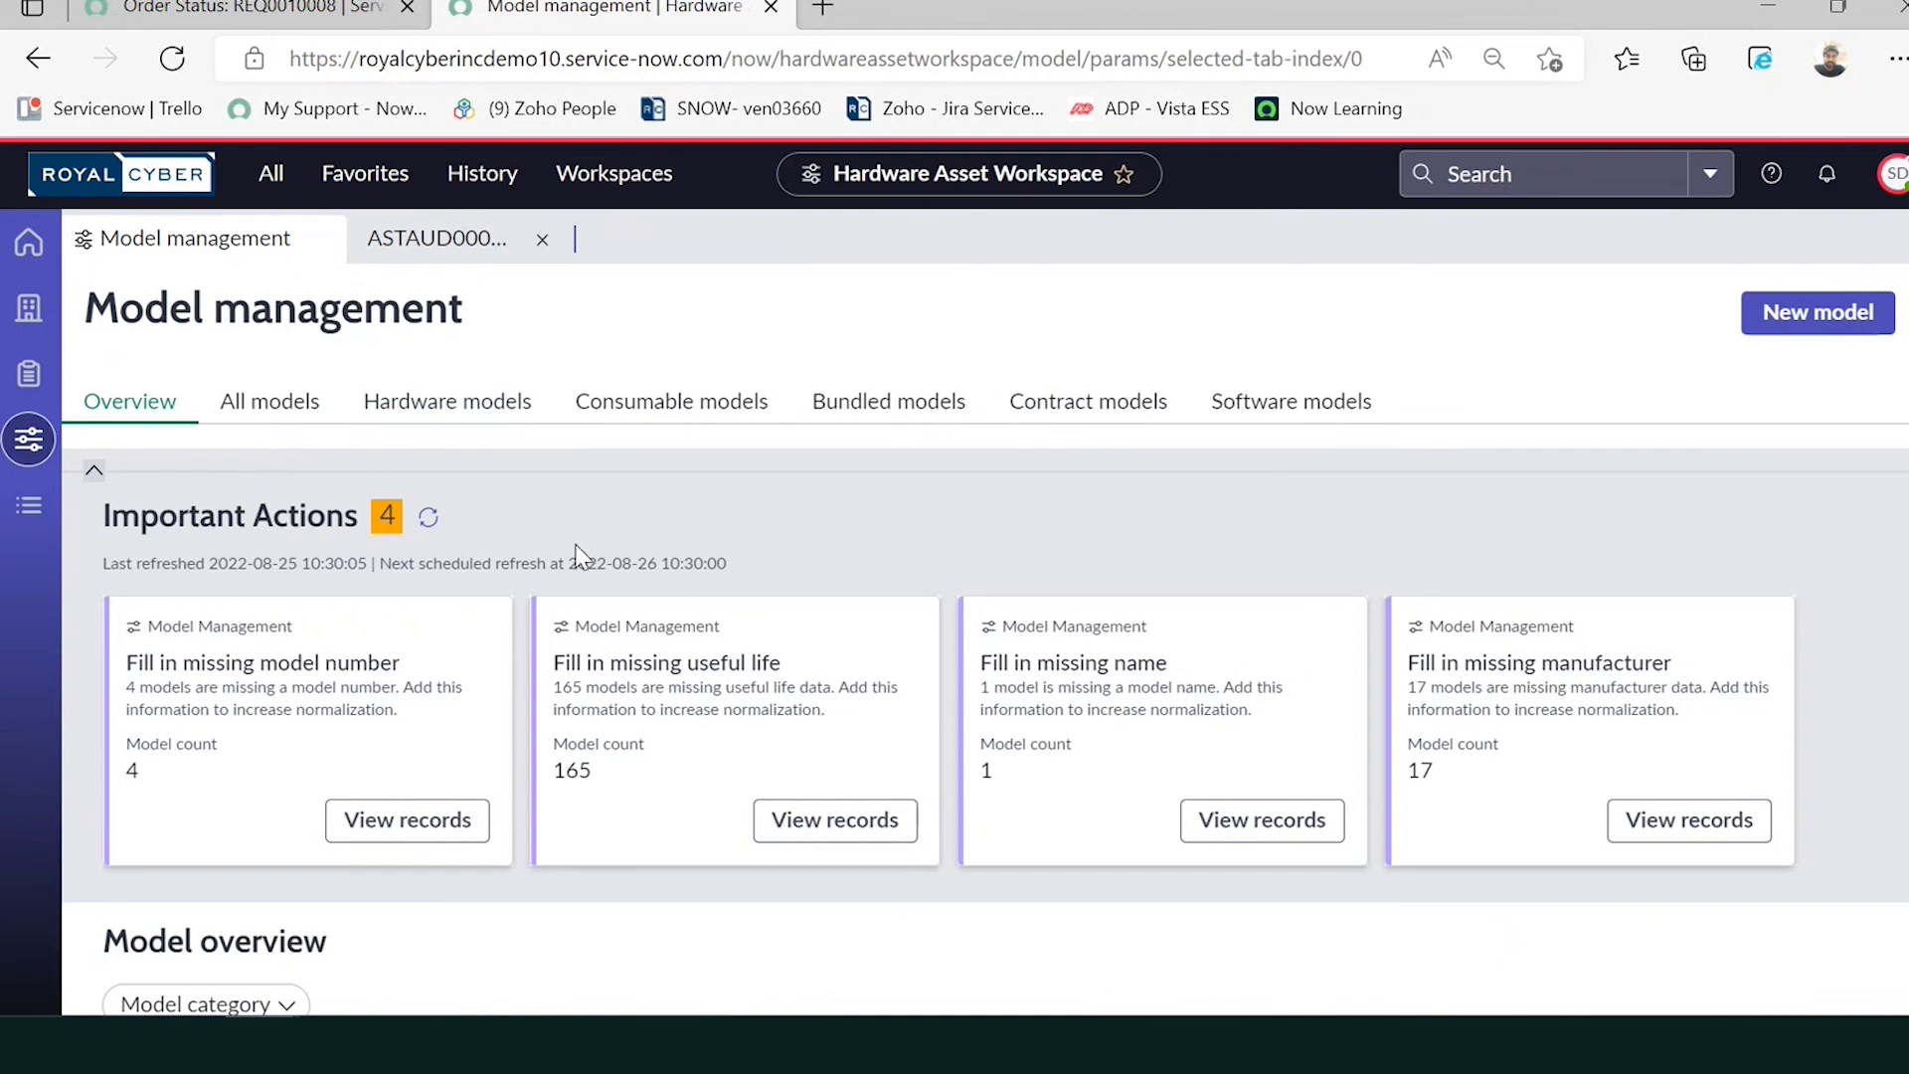
scroll(386, 699, "down", 2)
scroll(386, 699, "down", 2)
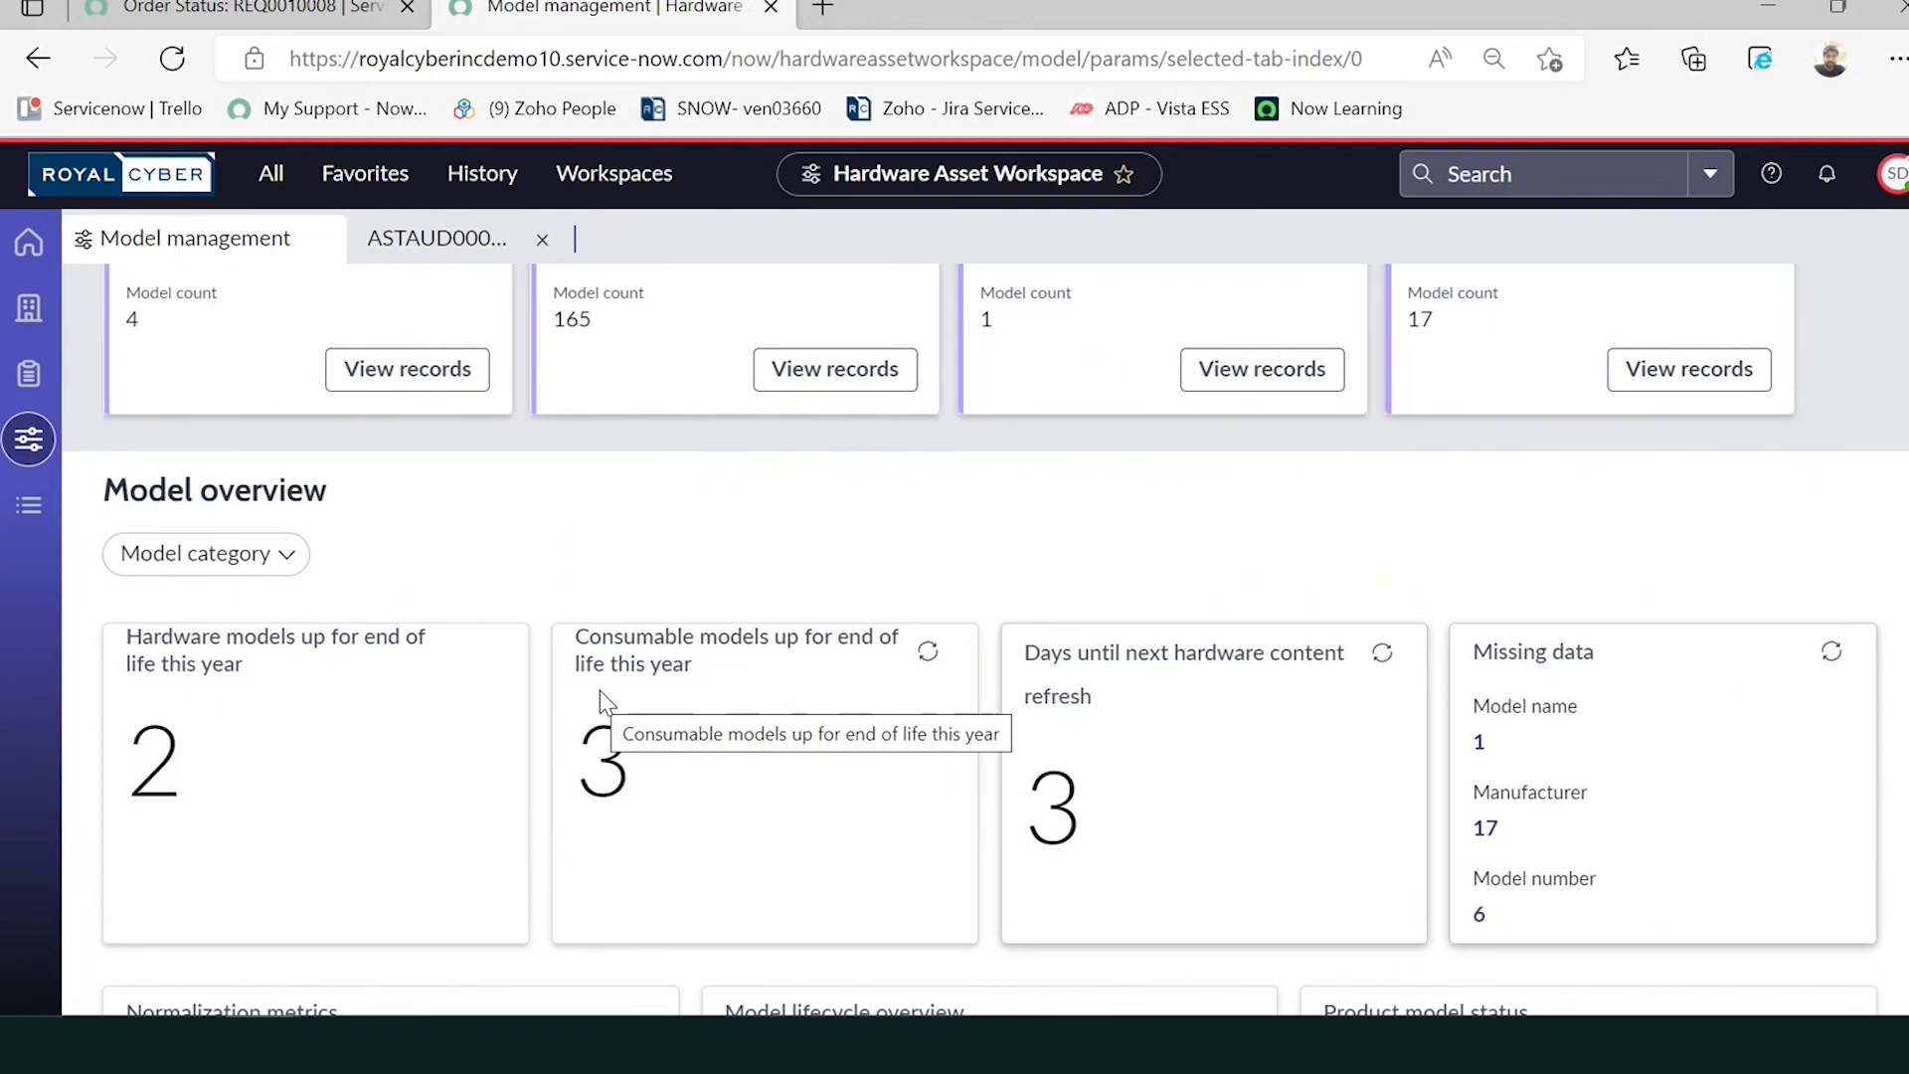
scroll(600, 690, "down", 3)
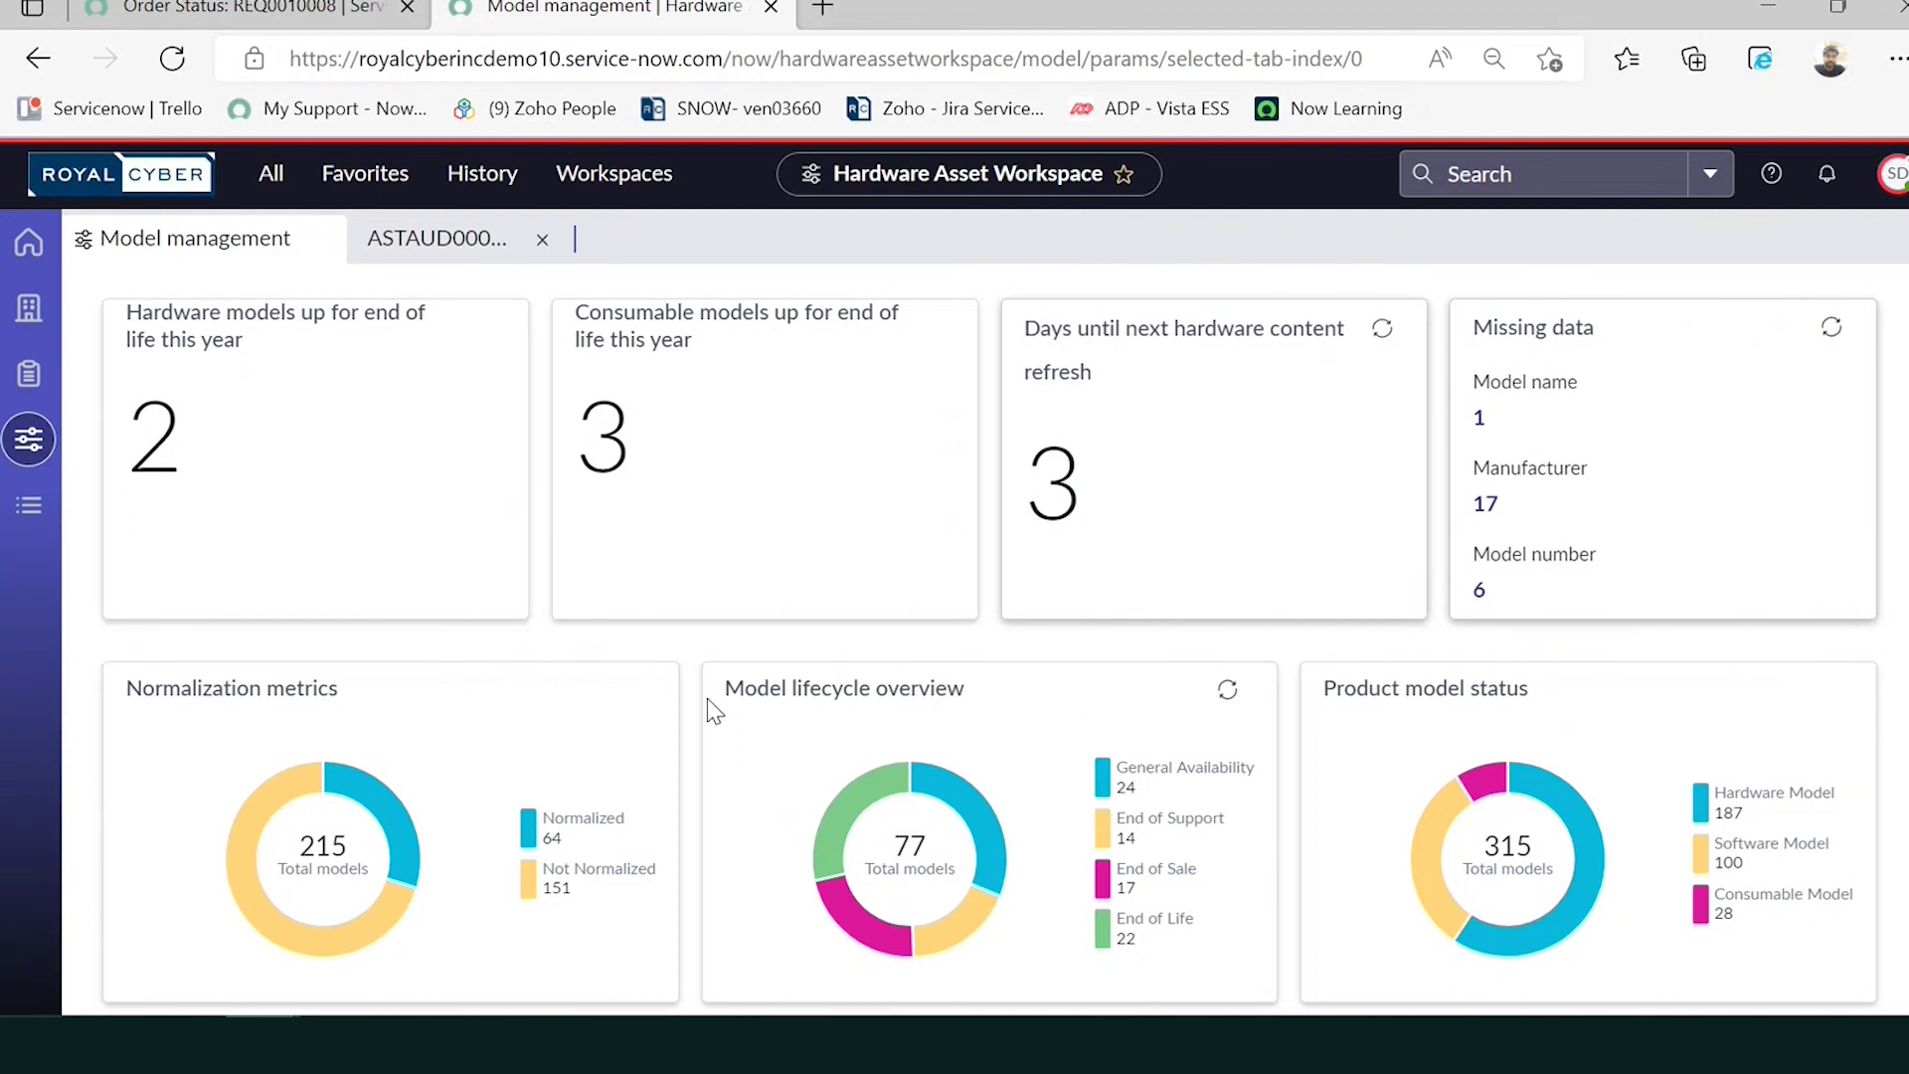
Switch to the Service Portal window and open the Asset RMA Order item from the request catalog.
mouse_move(263, 1045)
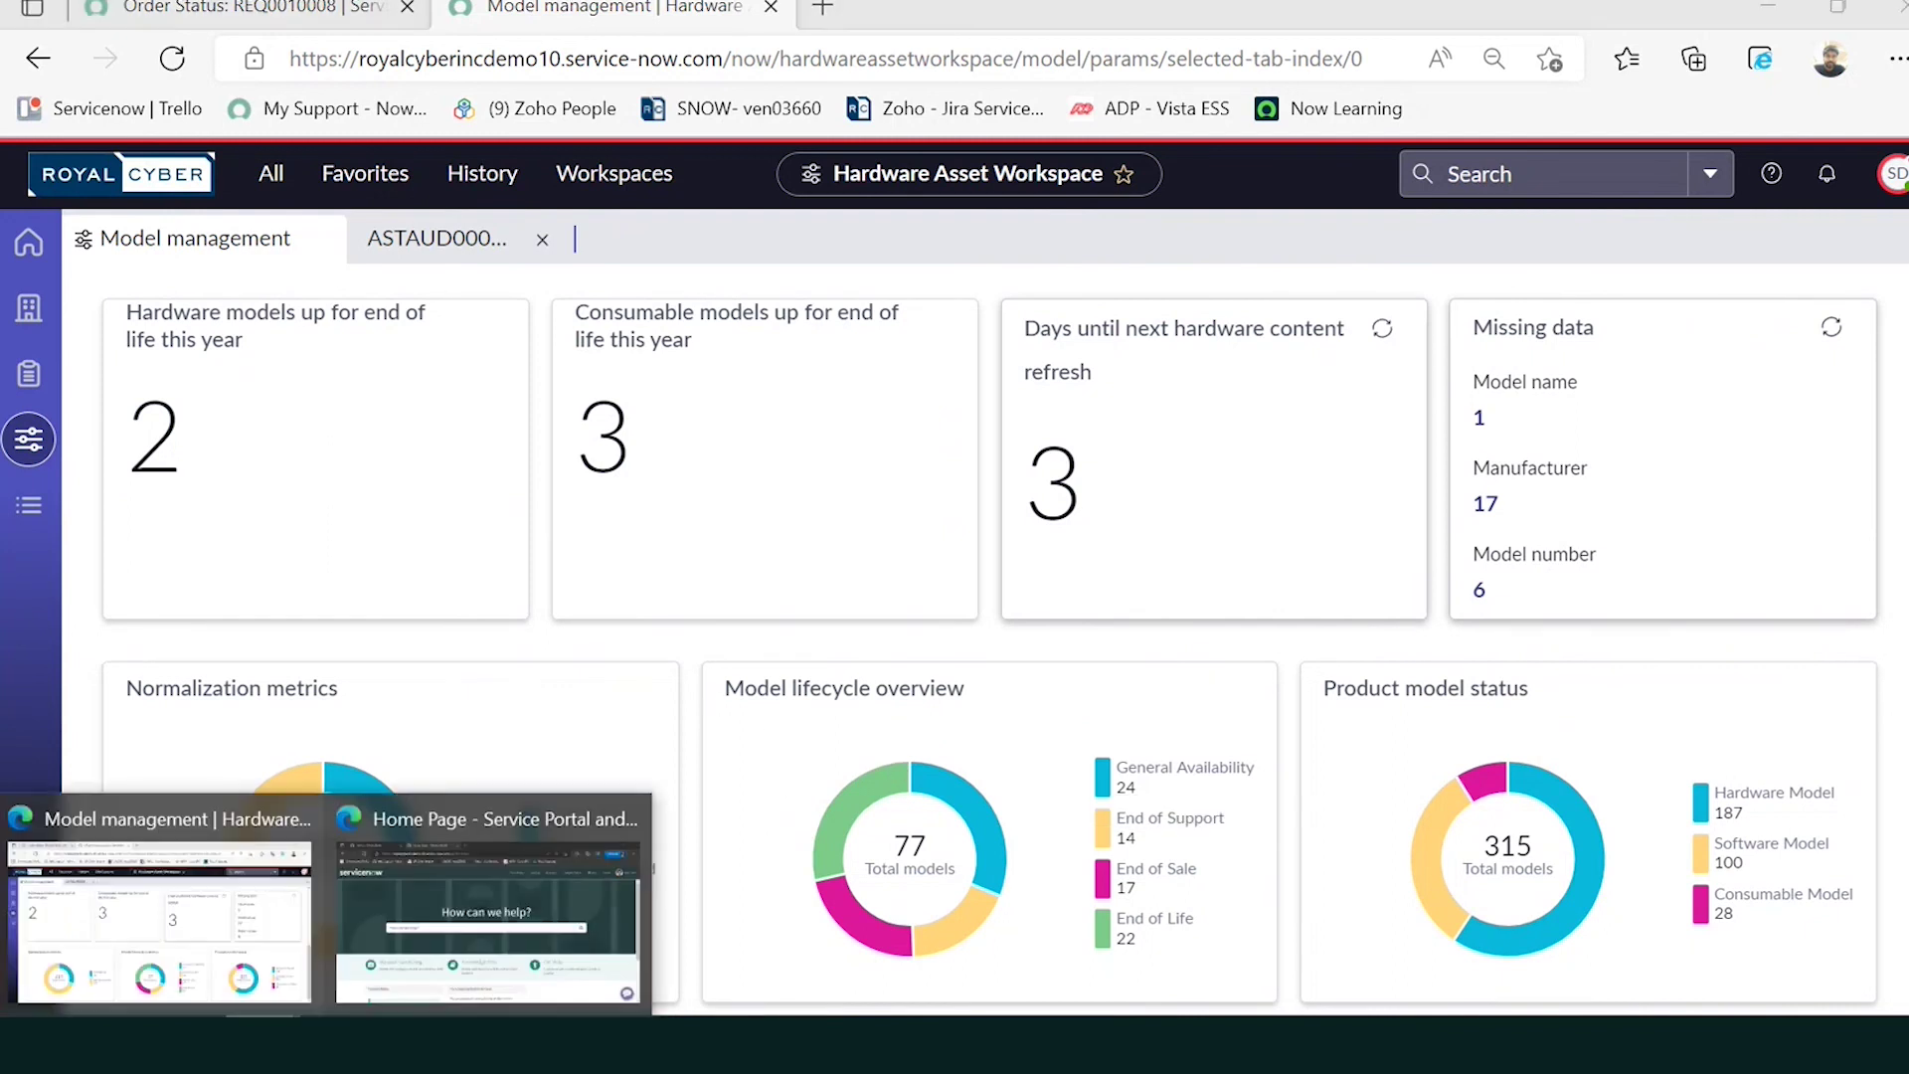
left_click(429, 880)
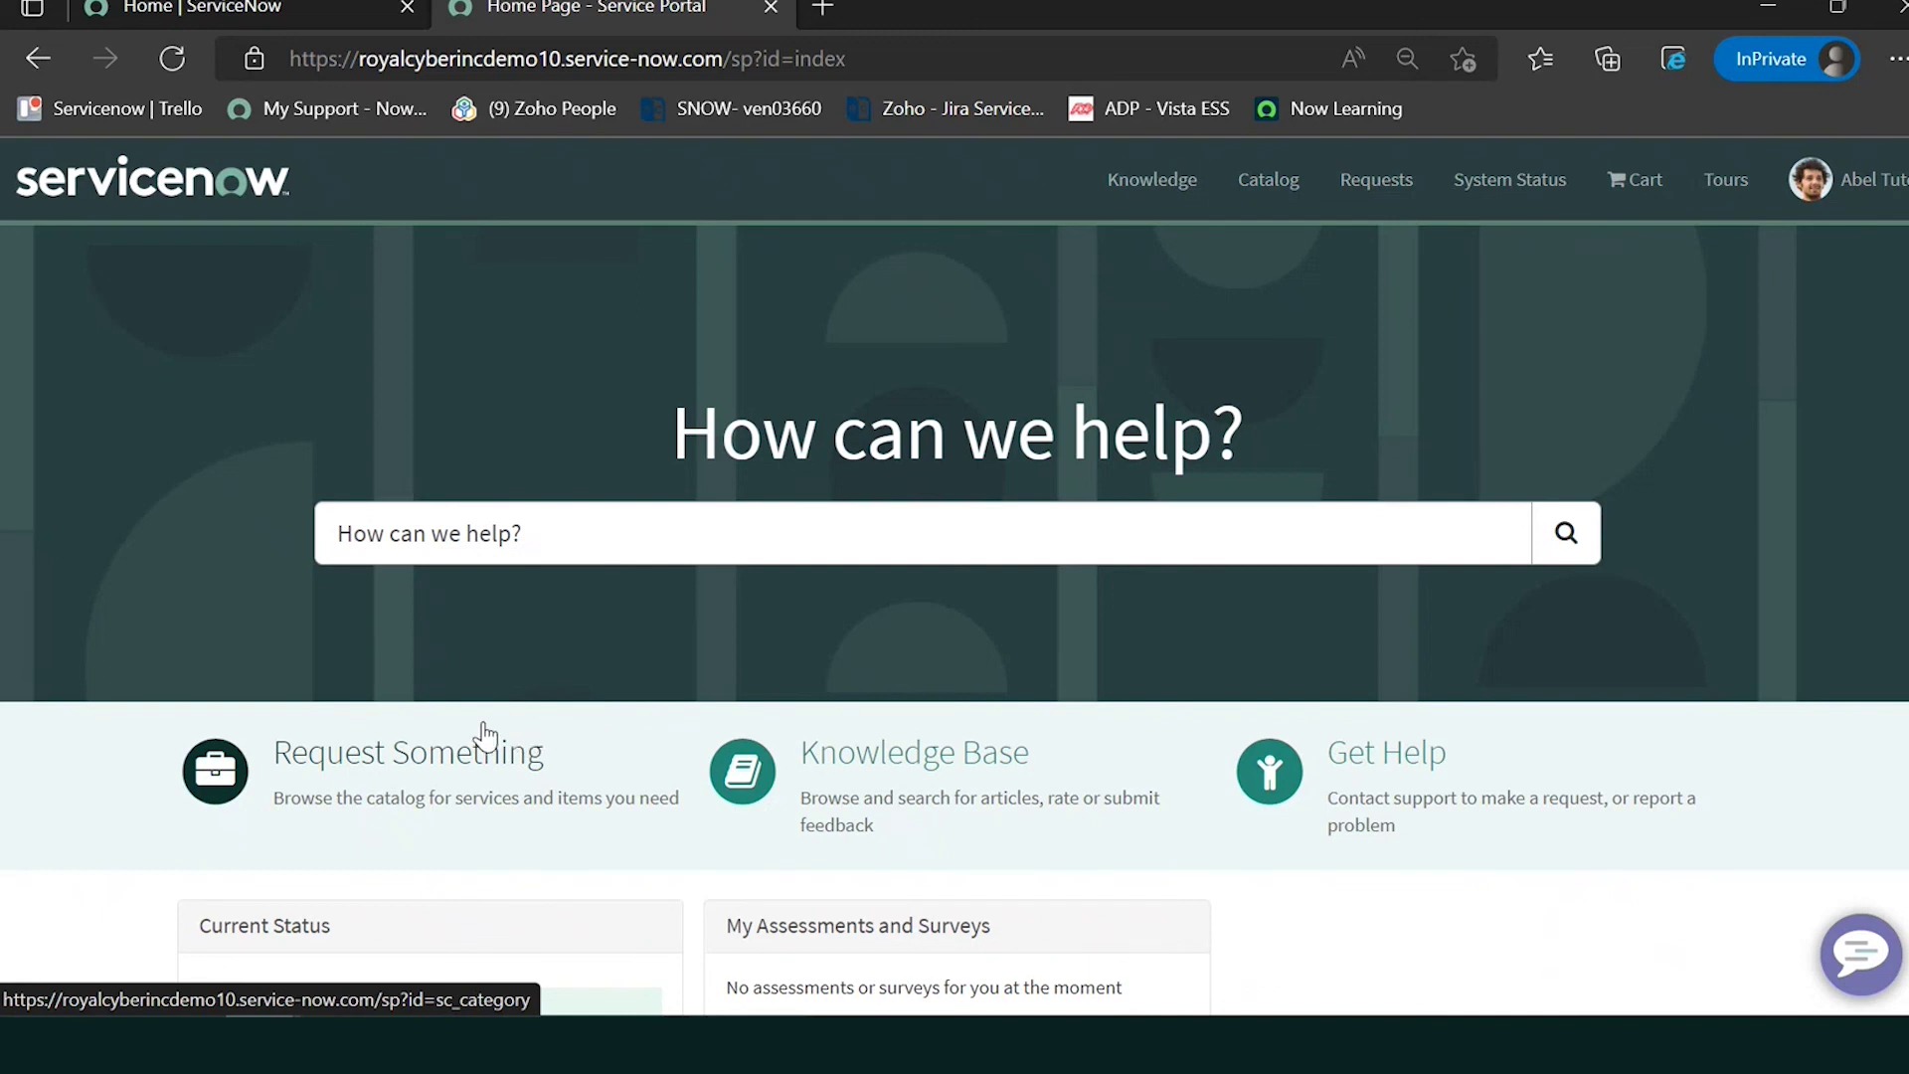
left_click(395, 775)
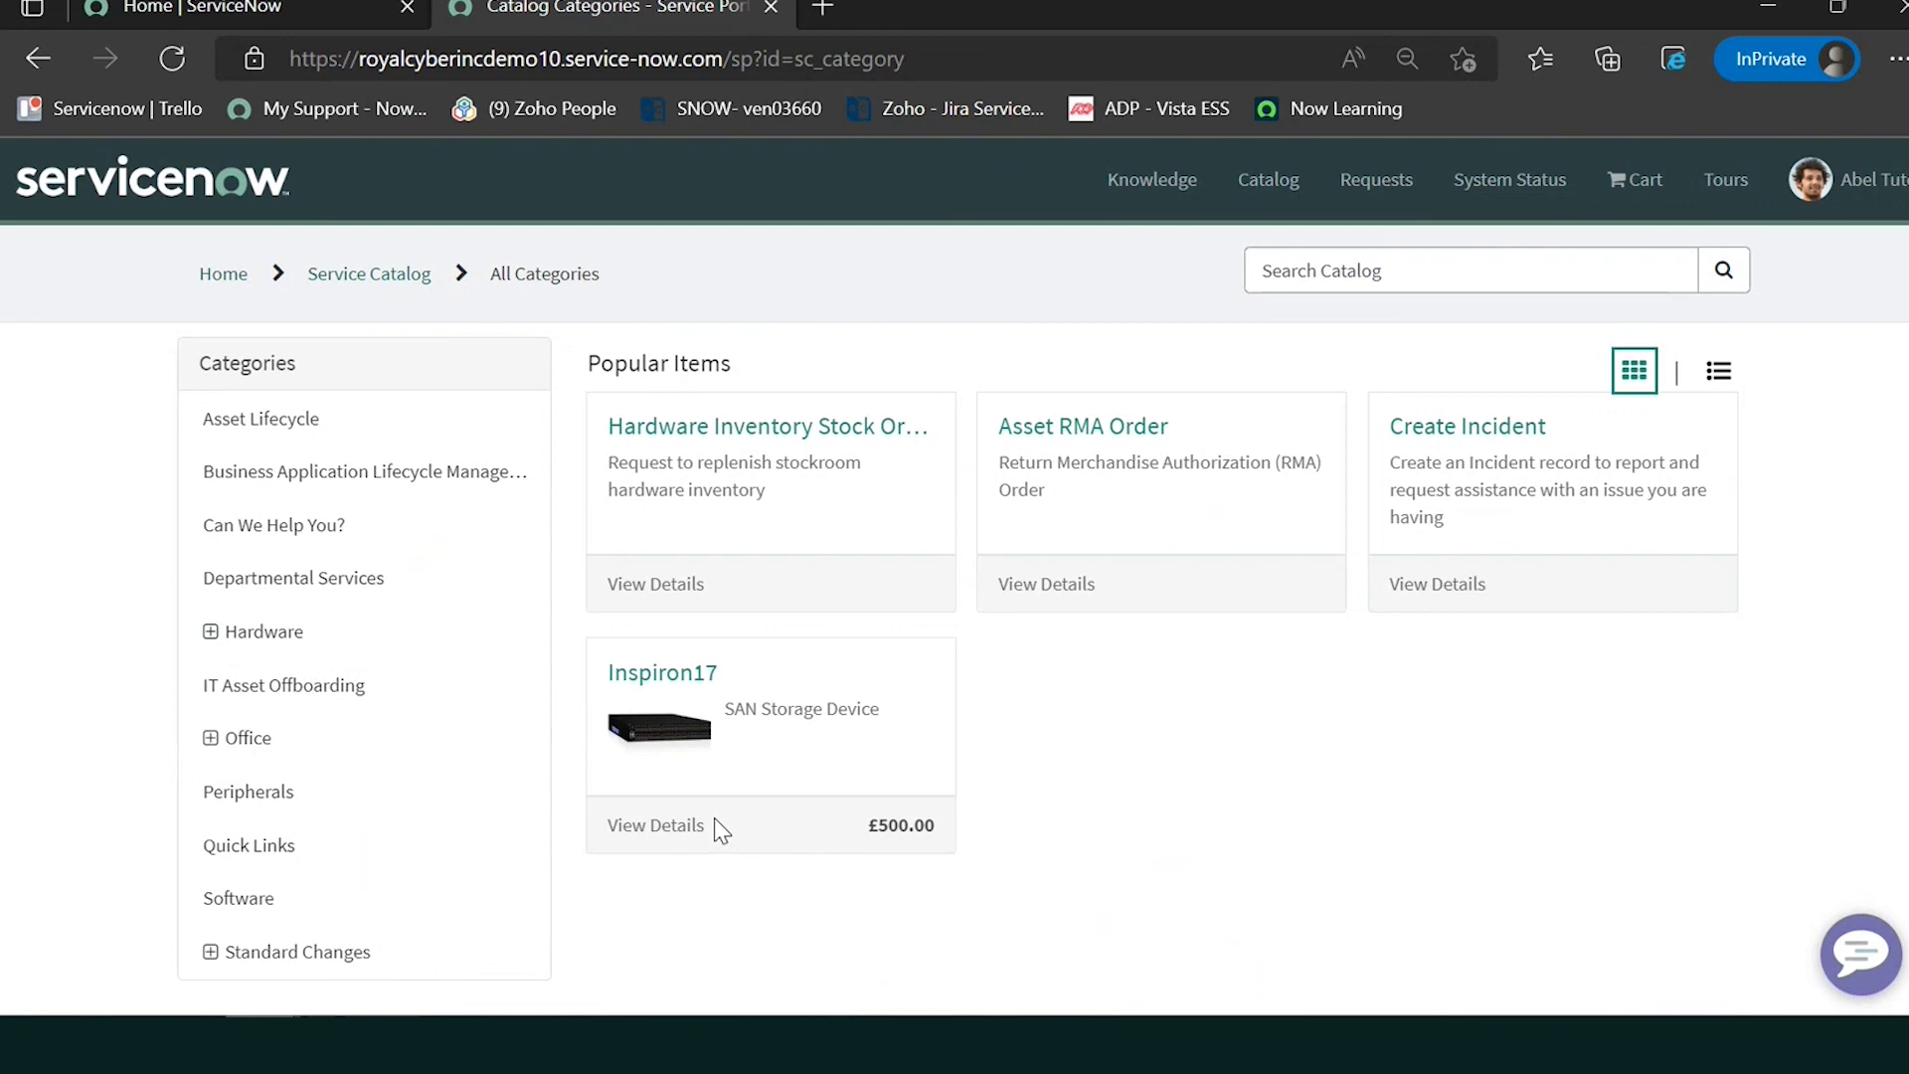
left_click(1109, 434)
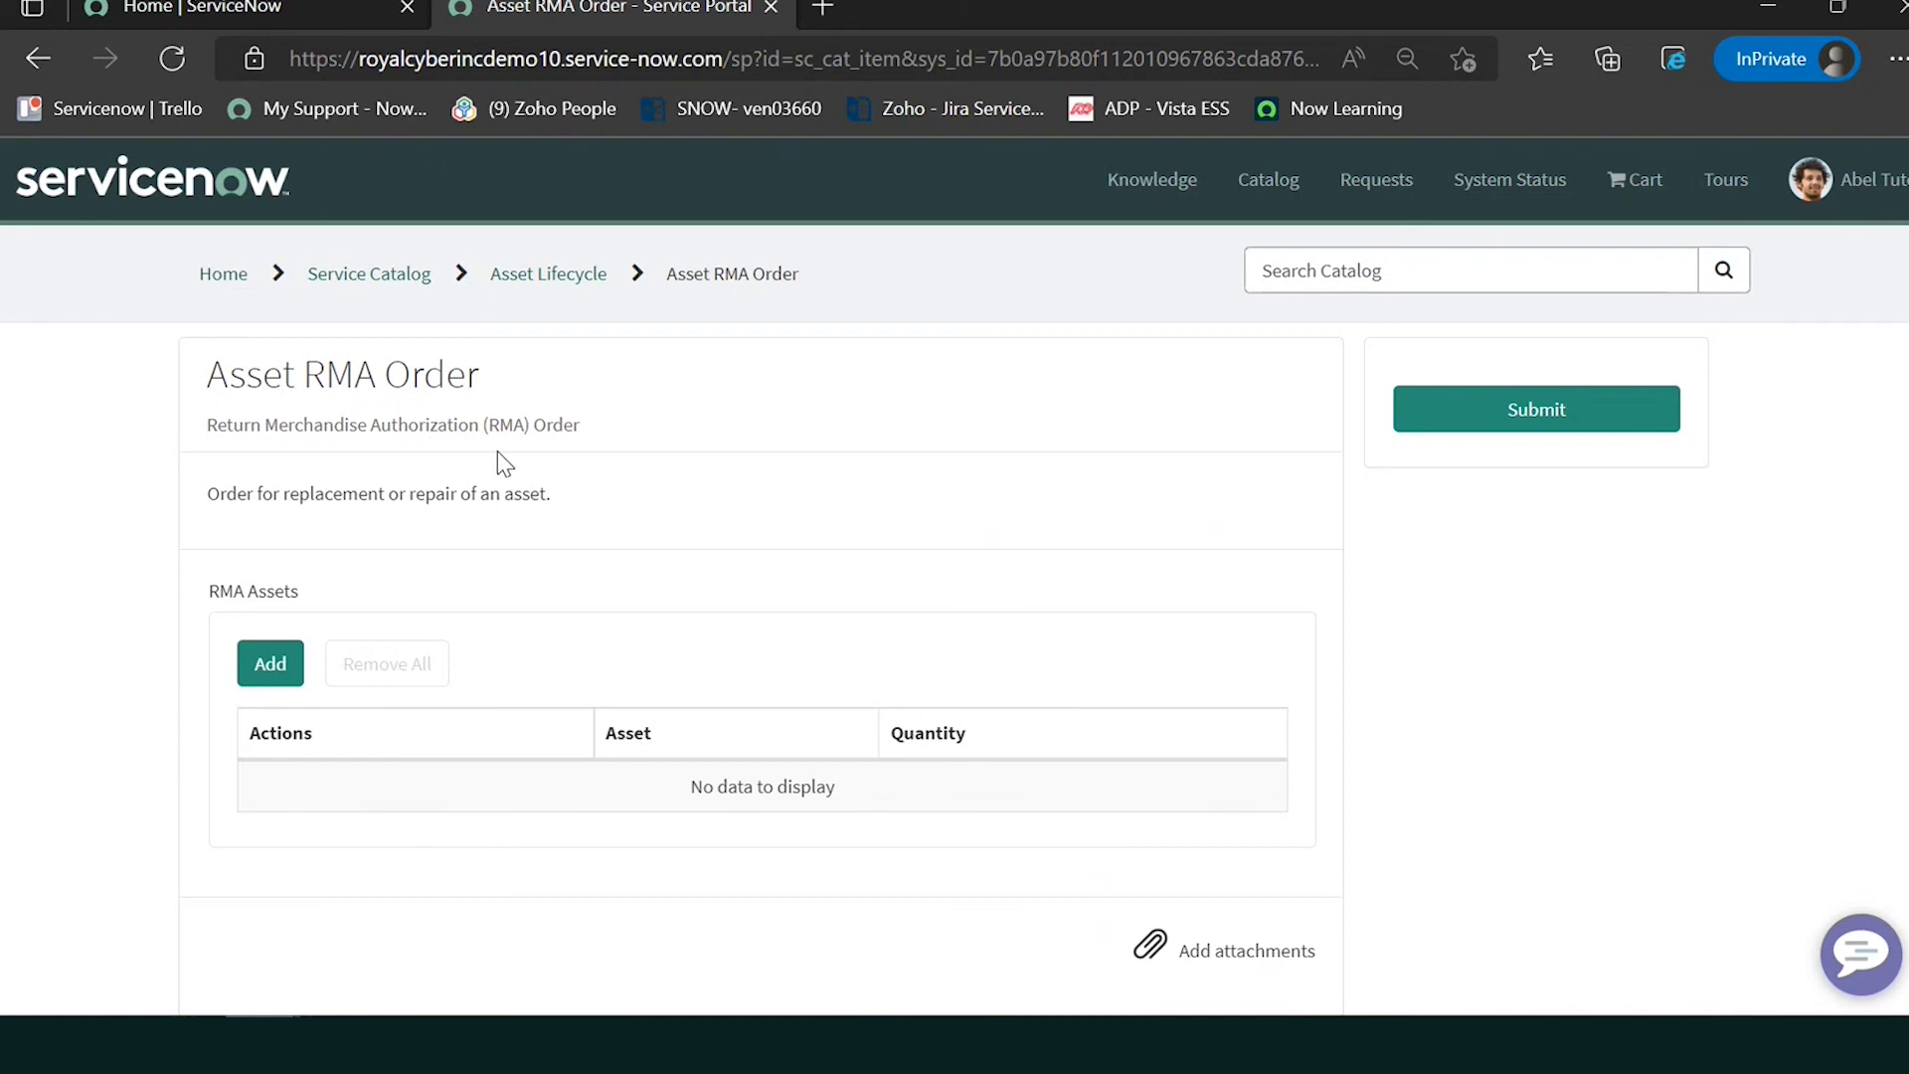
Add 3Com Fiber Optics with quantity 1 to the RMA assets and submit the order.
left_click(287, 675)
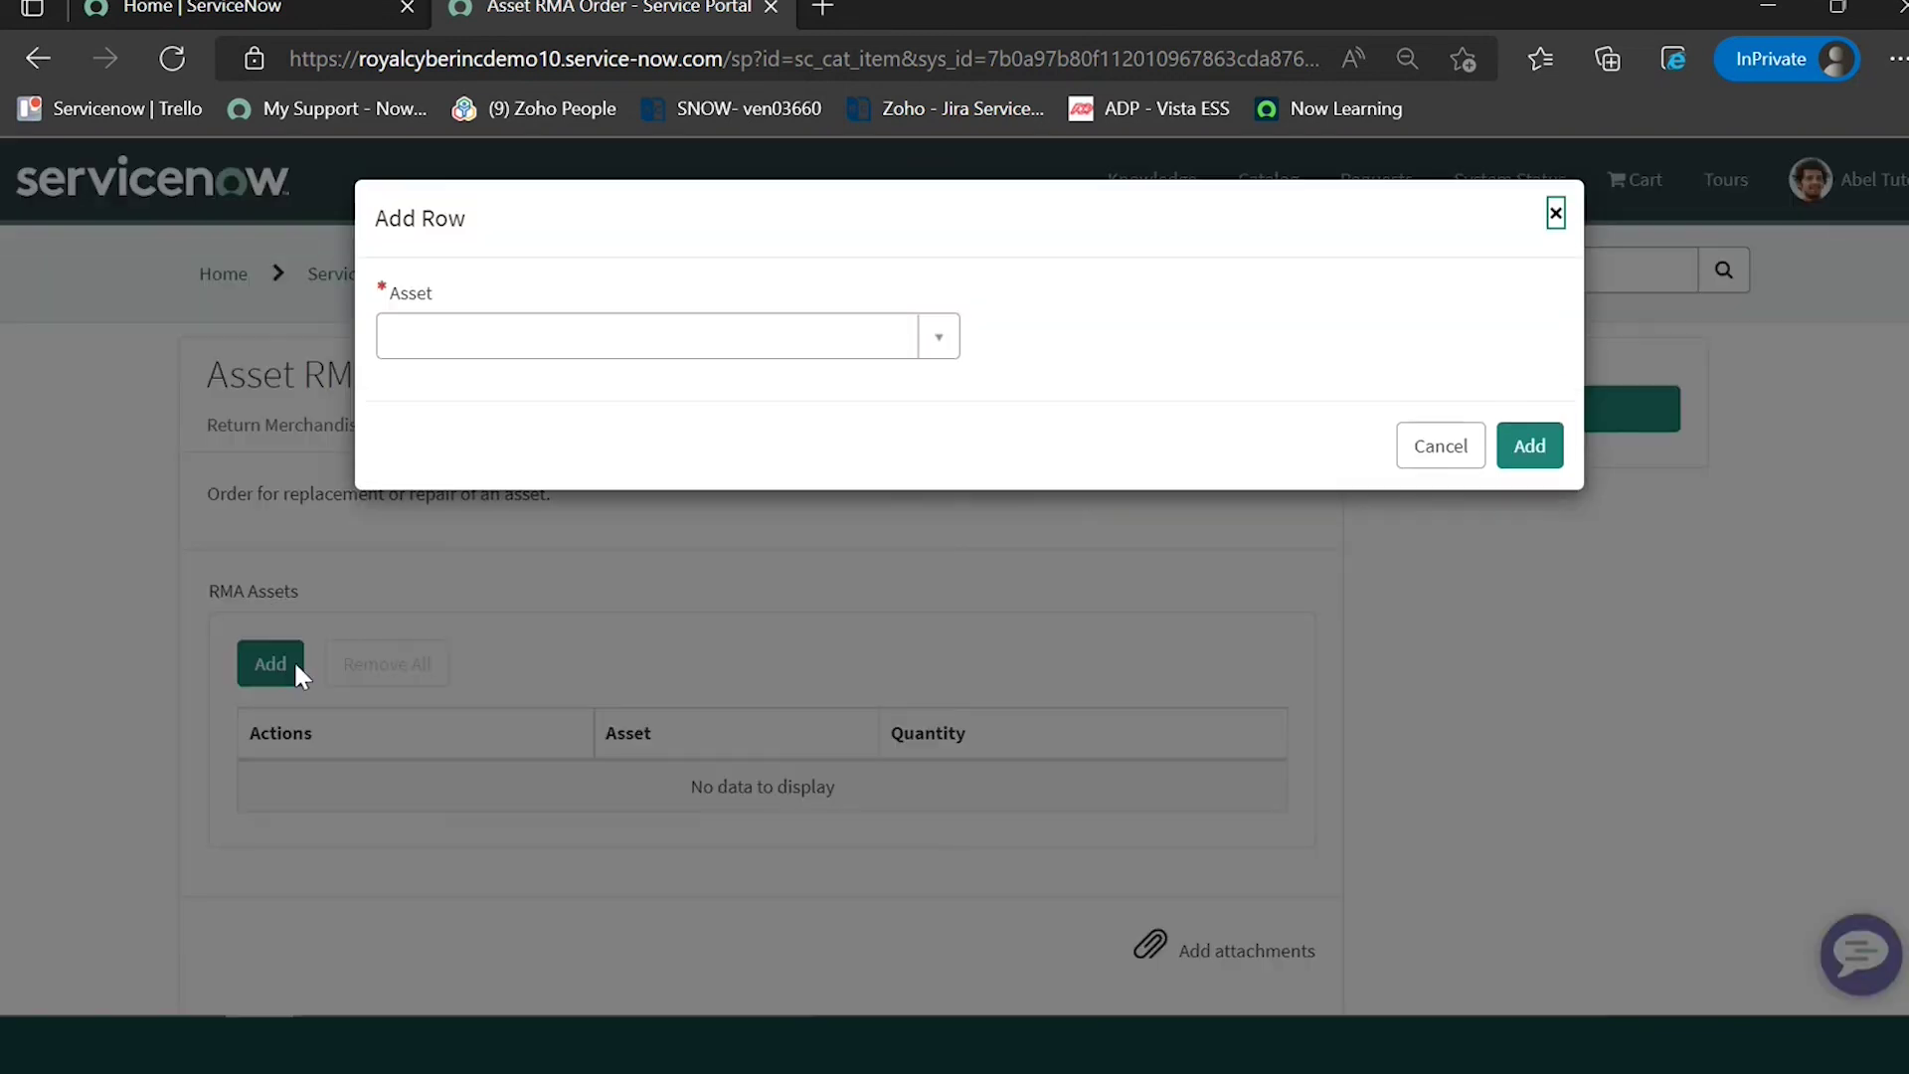
left_click(935, 343)
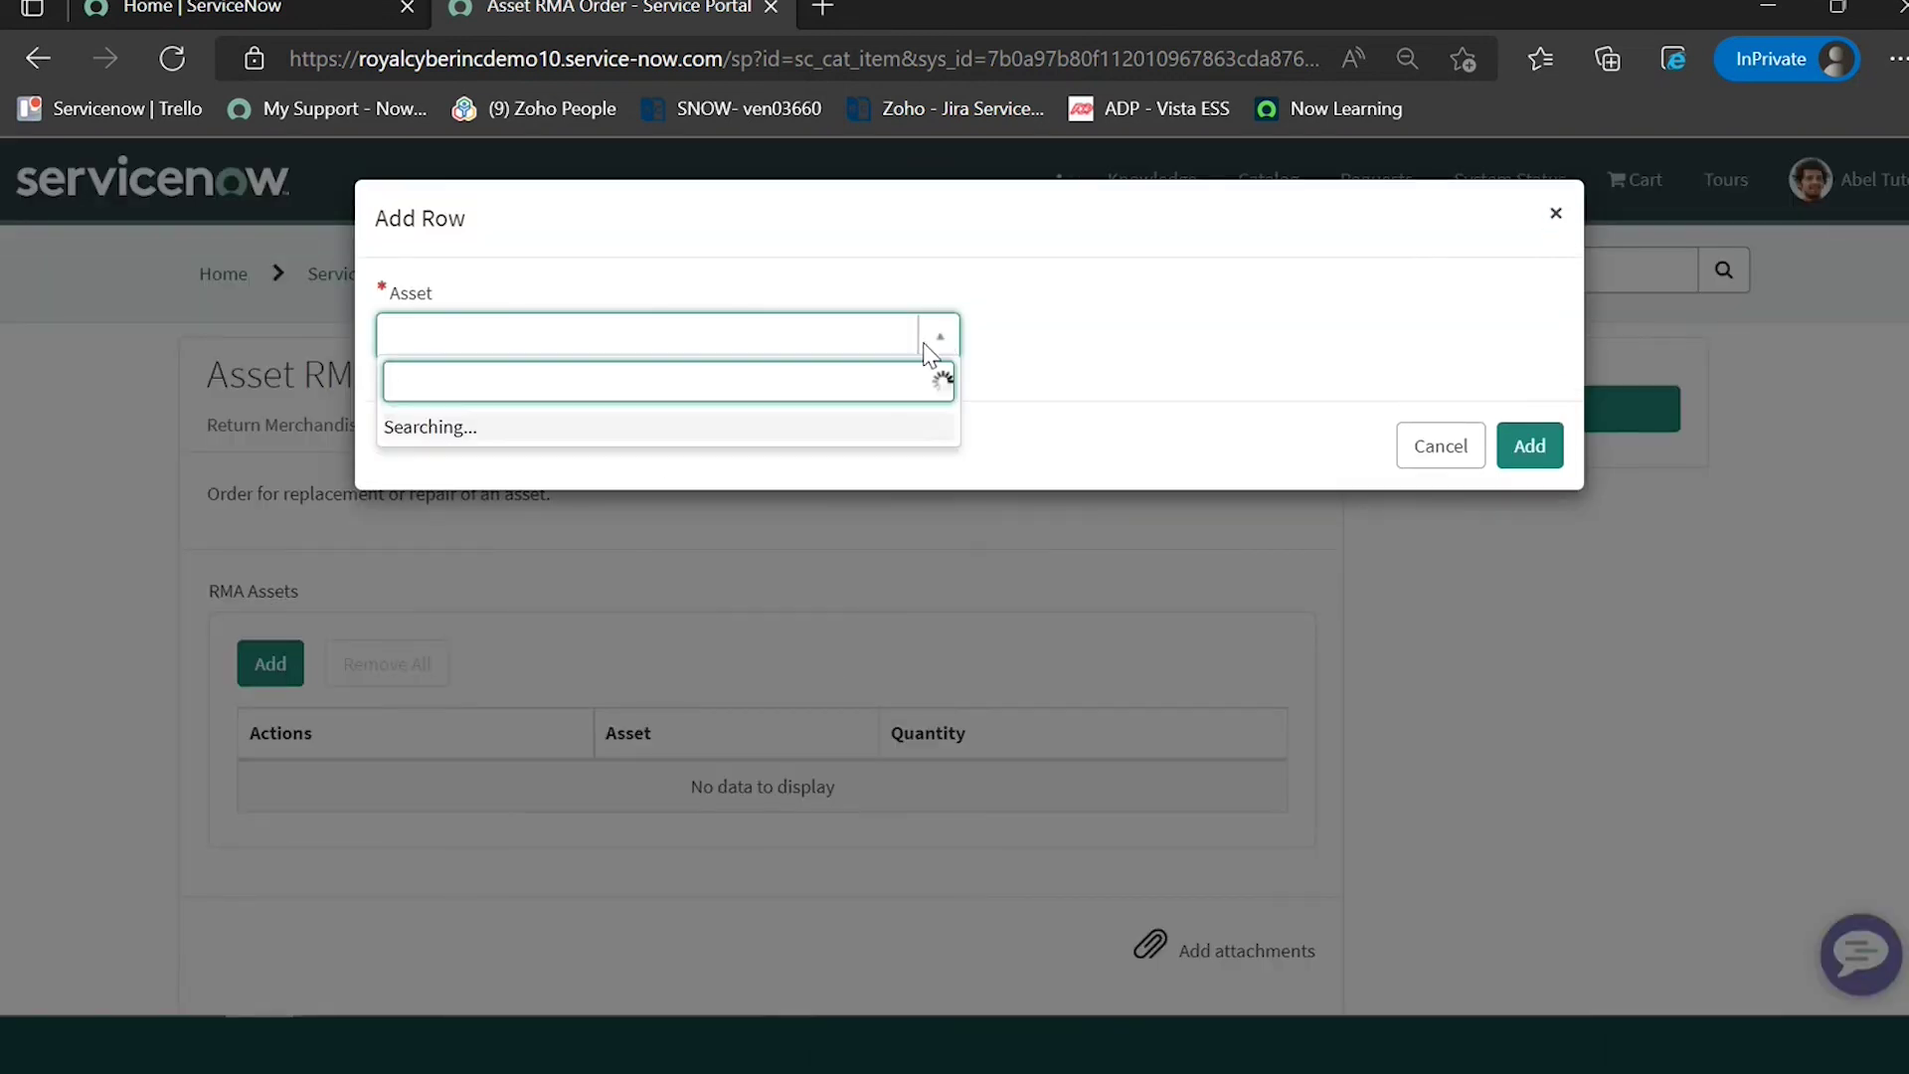
scroll(522, 616, "down", 3)
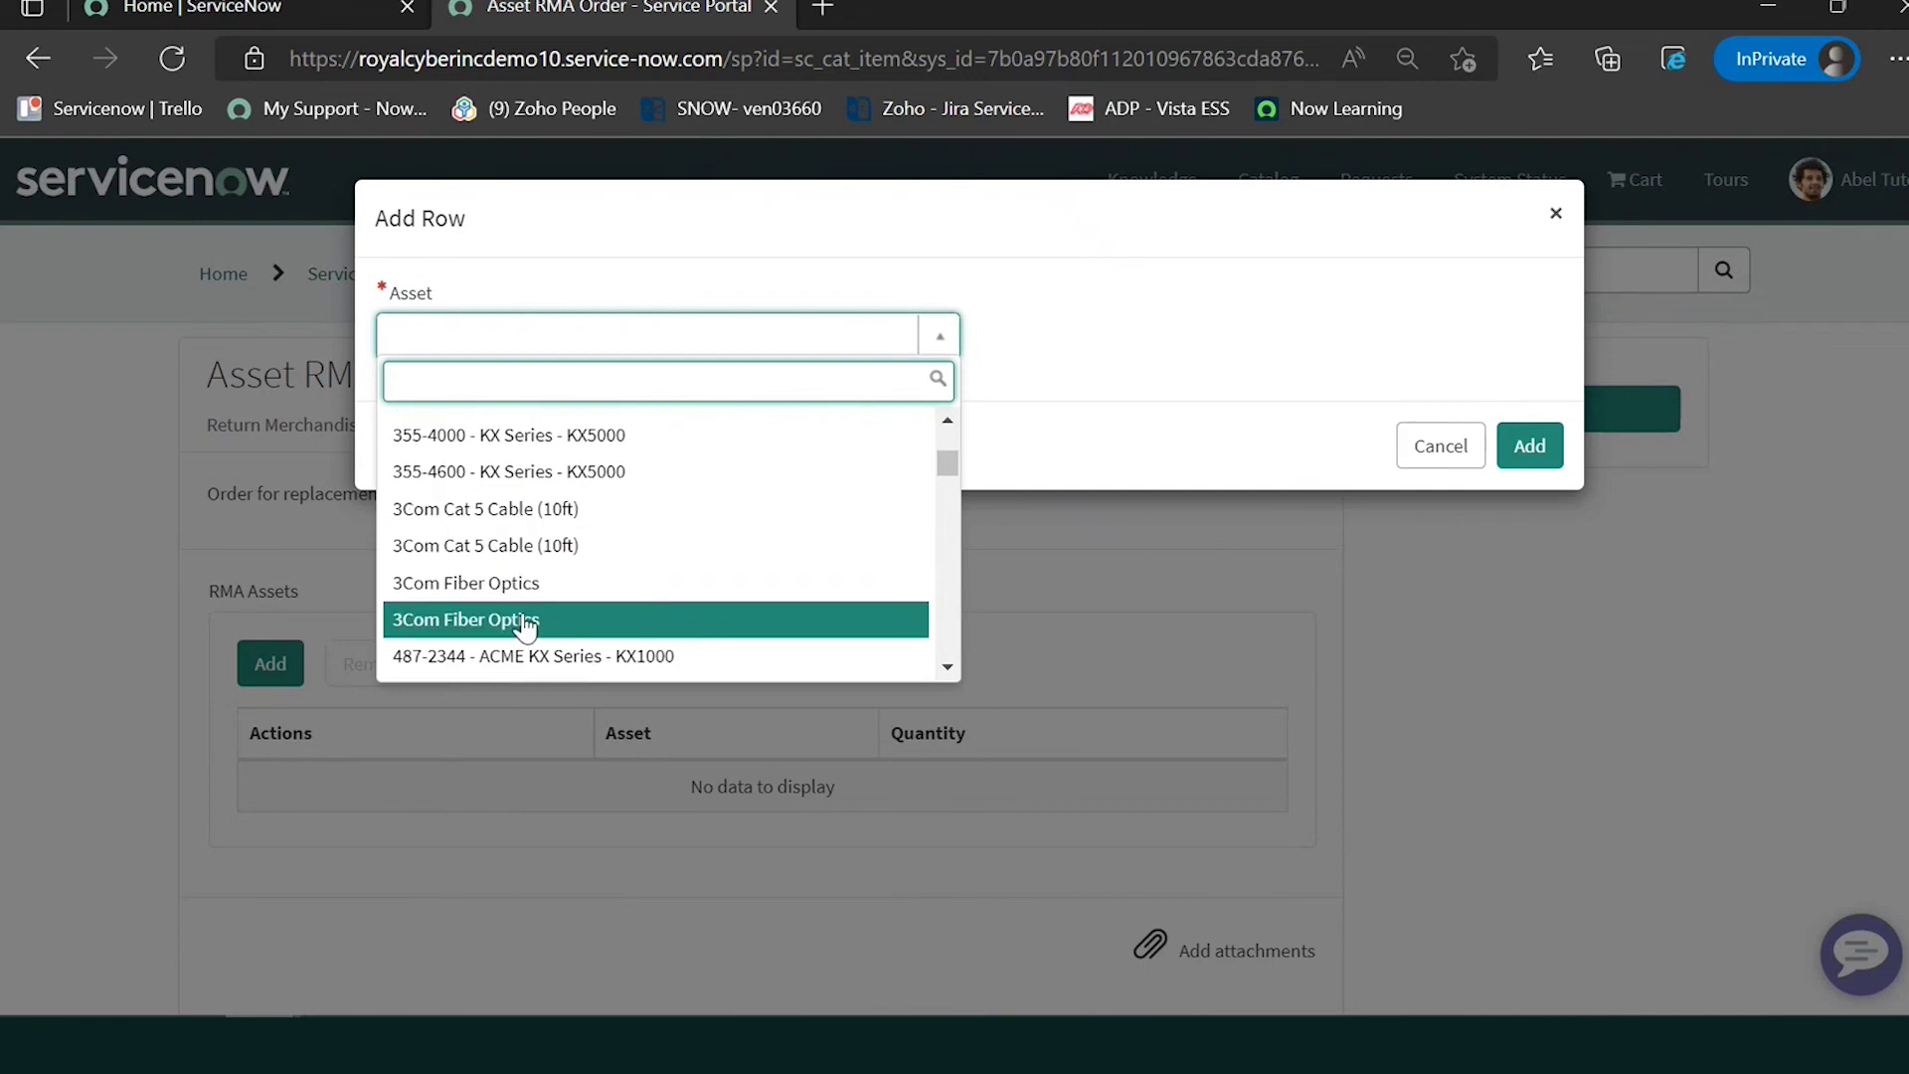
left_click(524, 622)
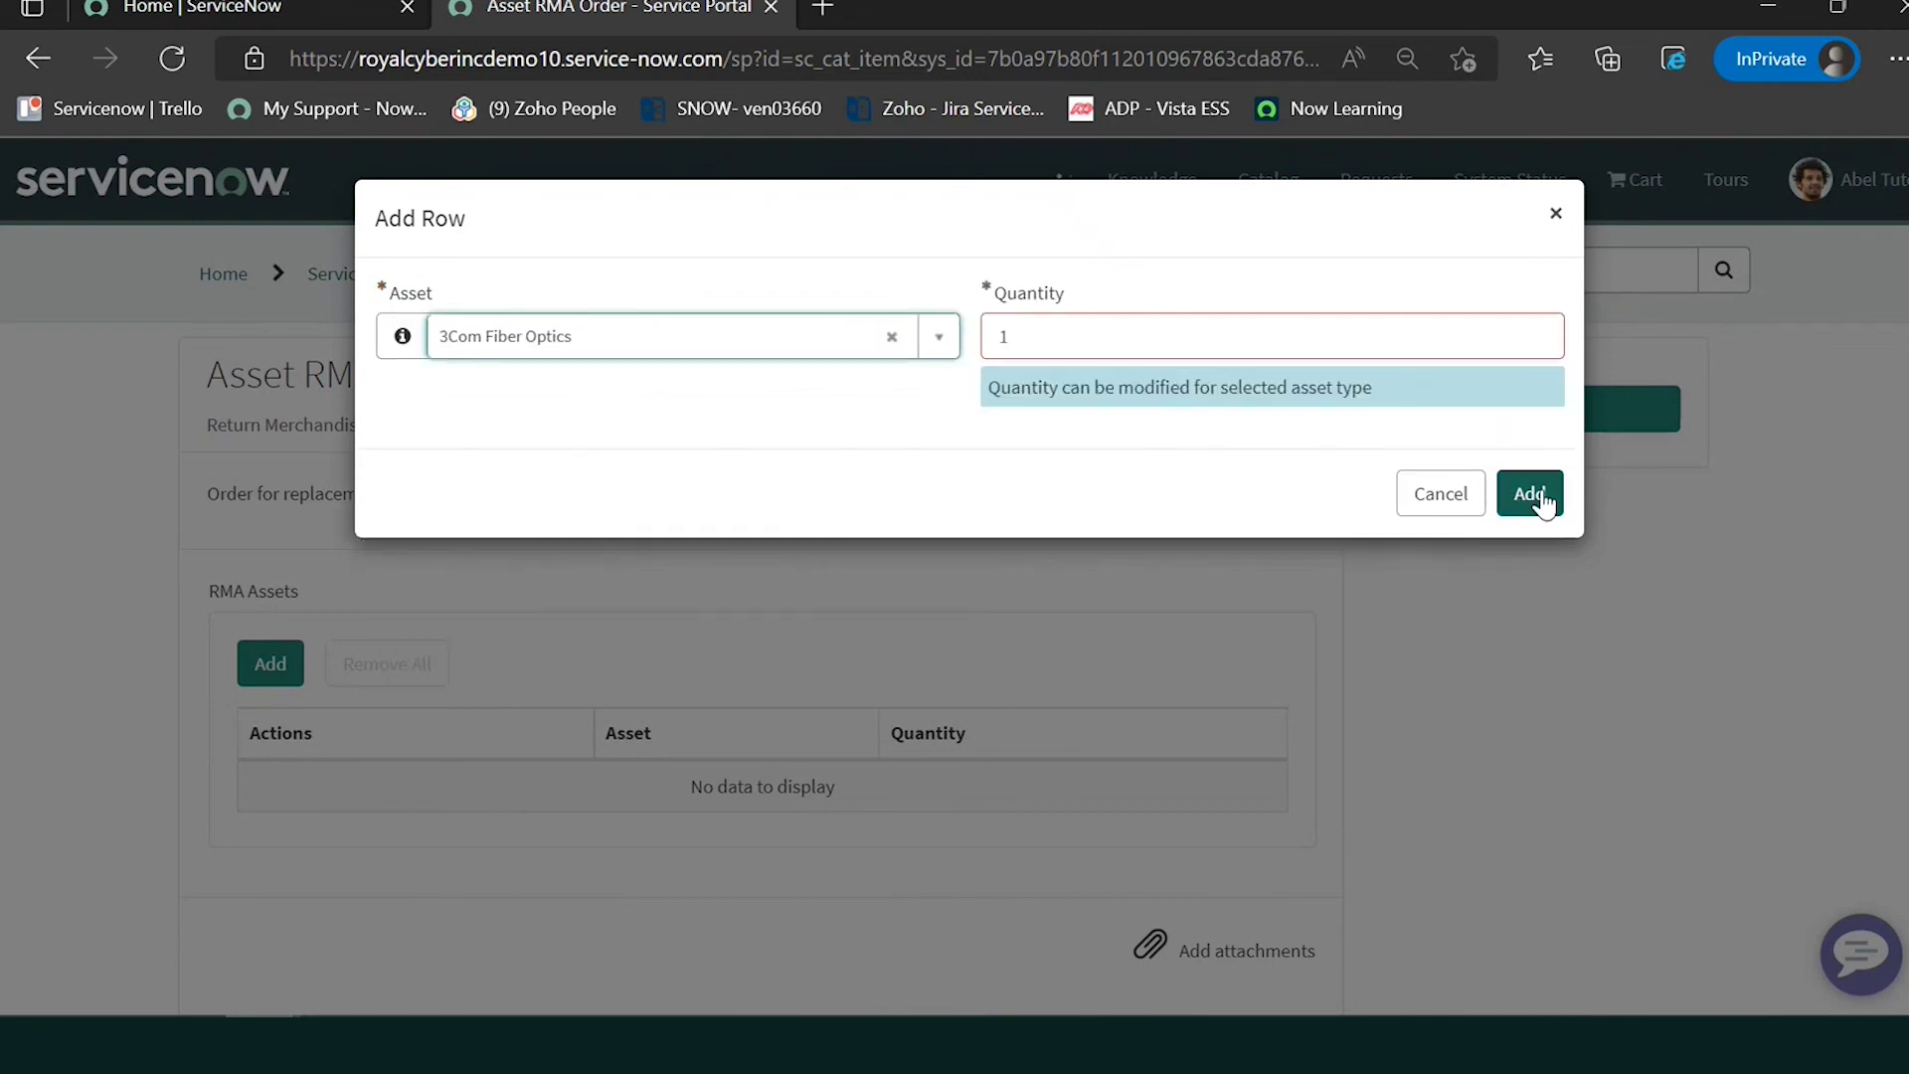
left_click(1532, 494)
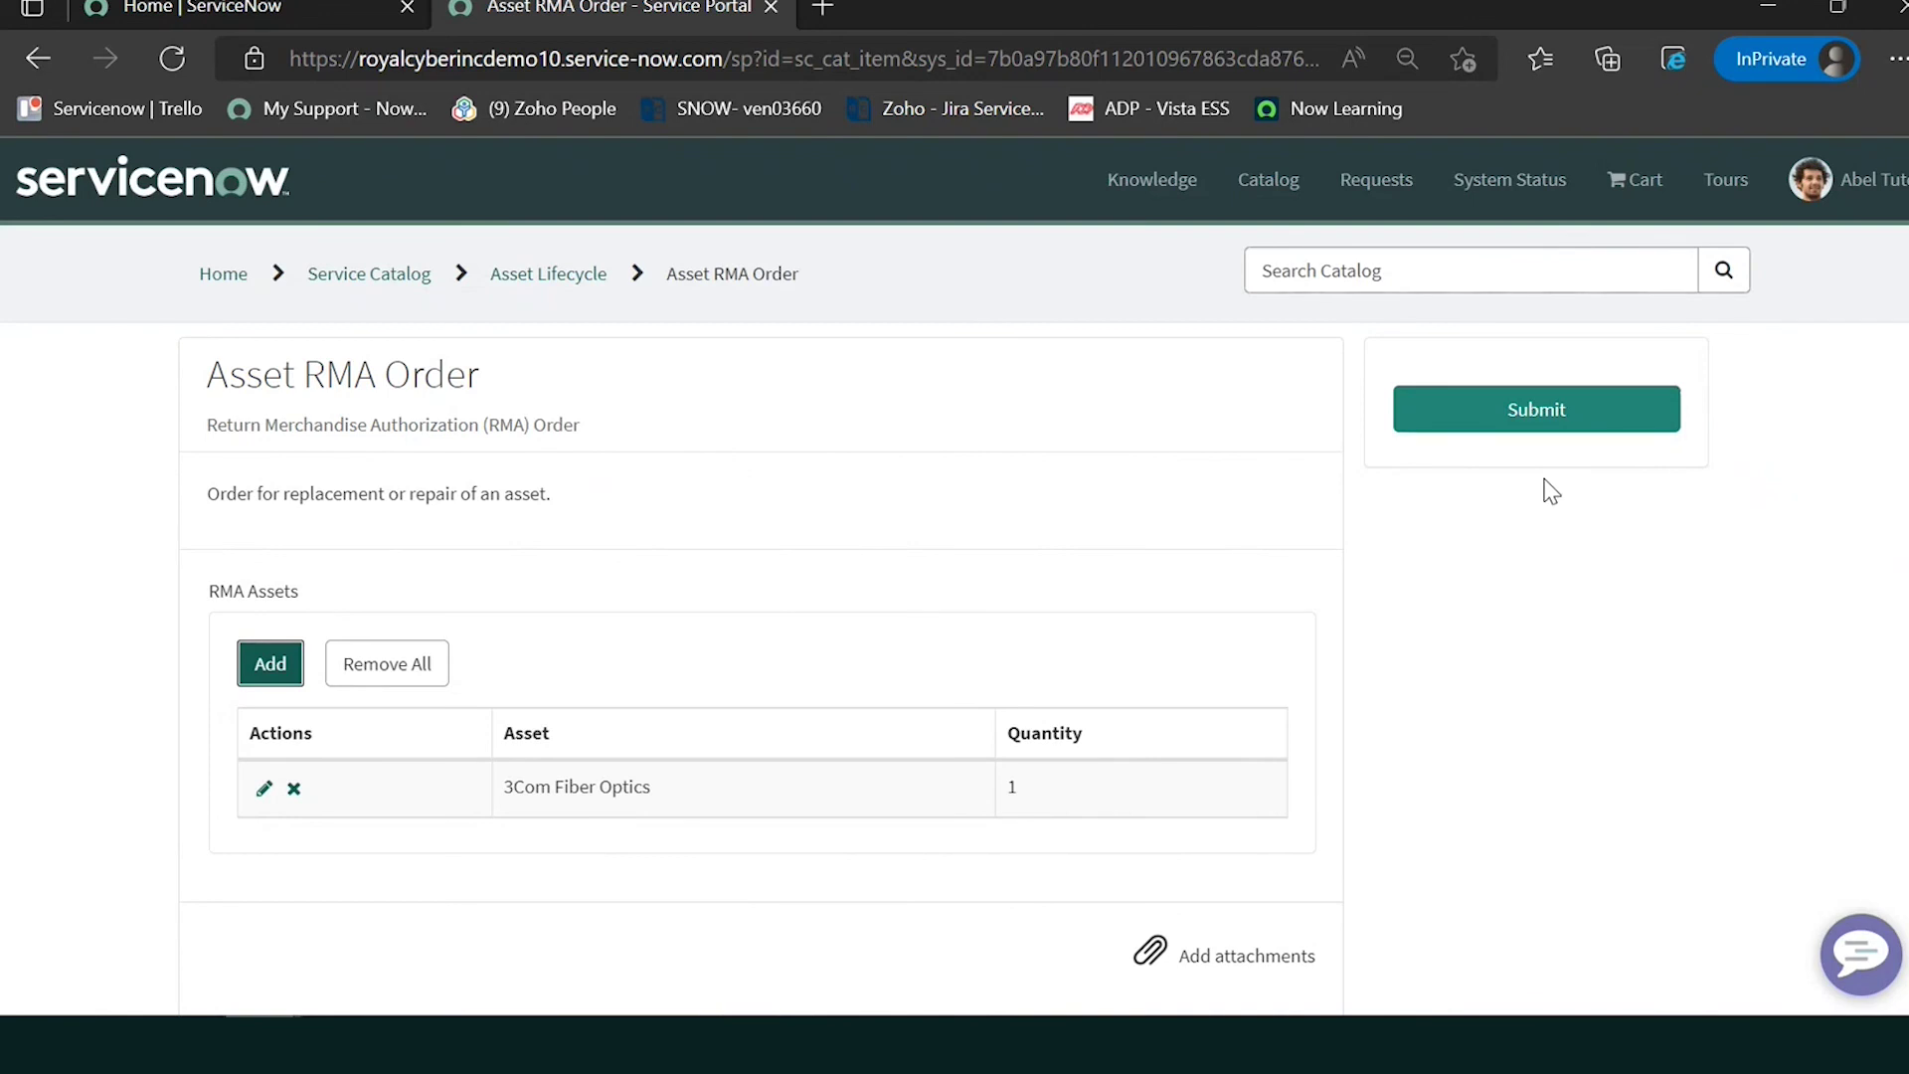
left_click(1524, 416)
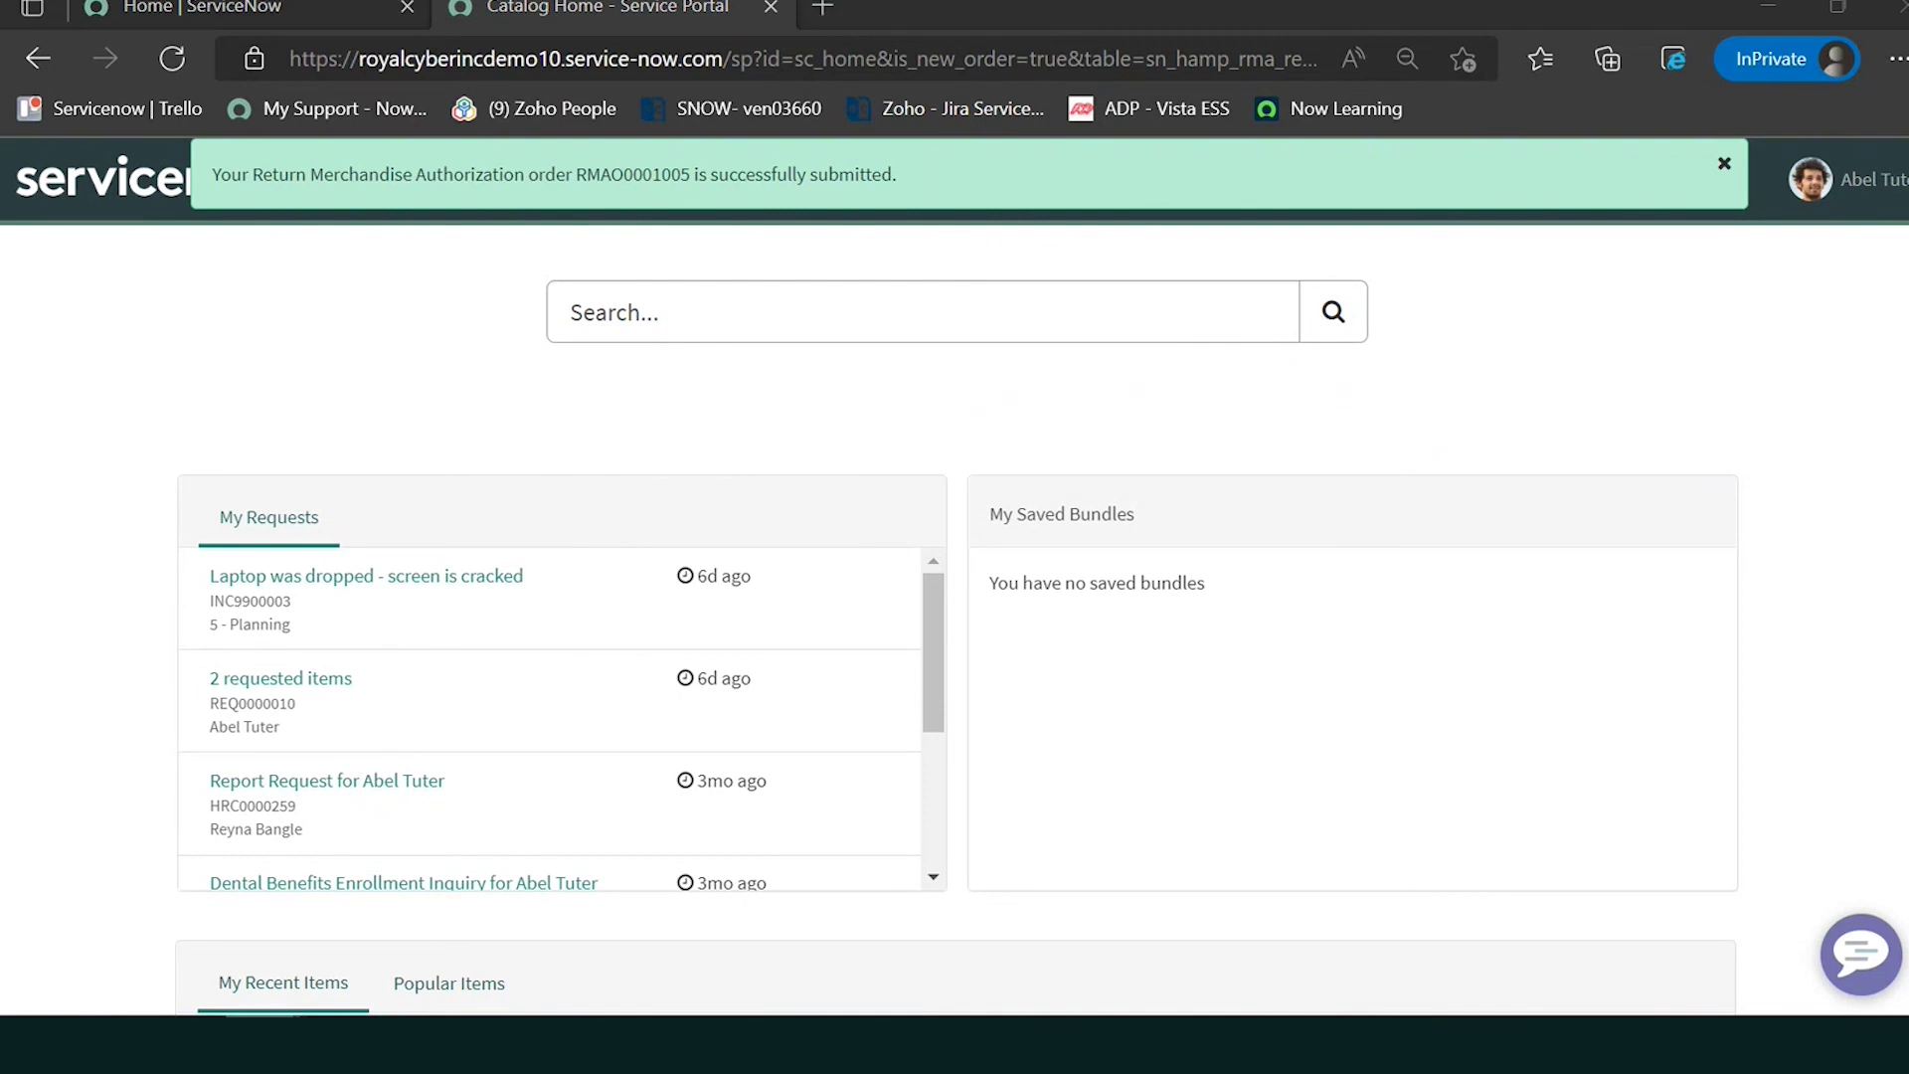
Switch back to the Hardware Asset Workspace window and open the list of RMA orders from the overview's quick links.
left_click(236, 937)
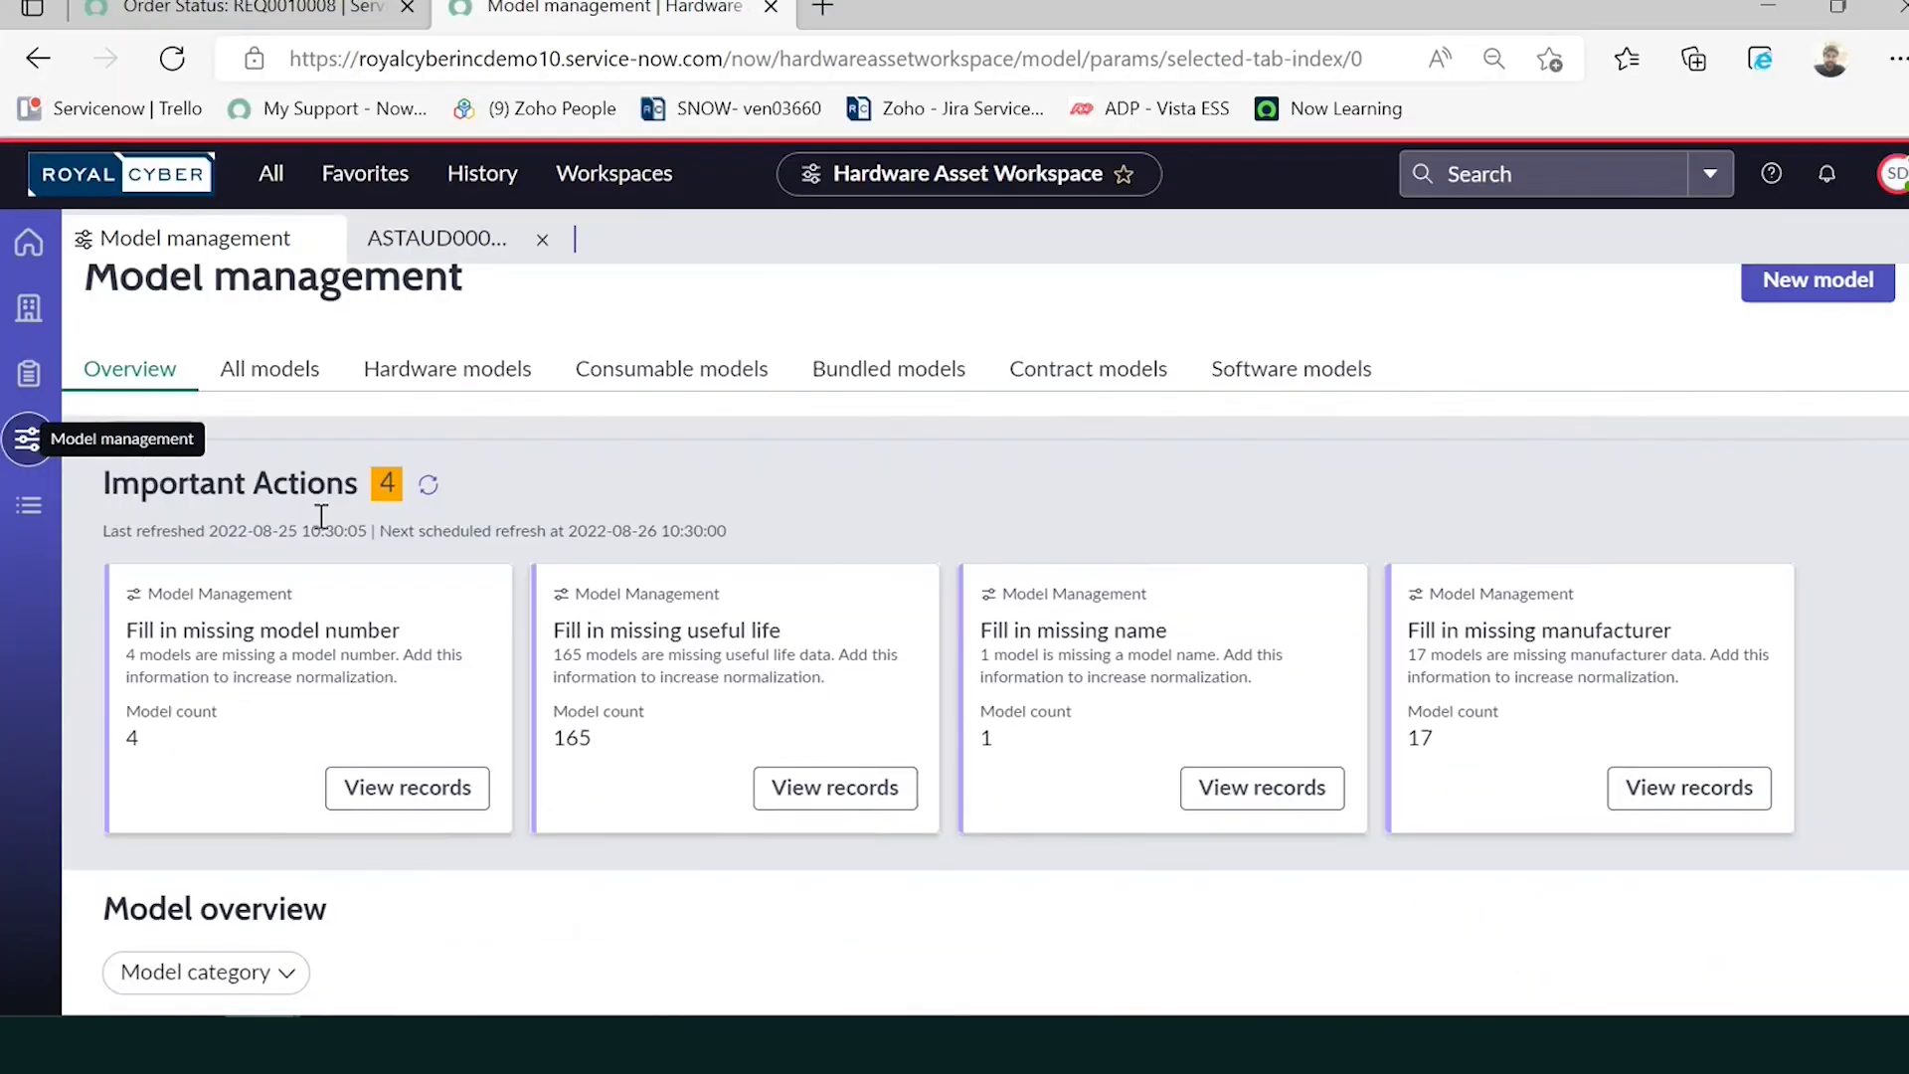
left_click(31, 247)
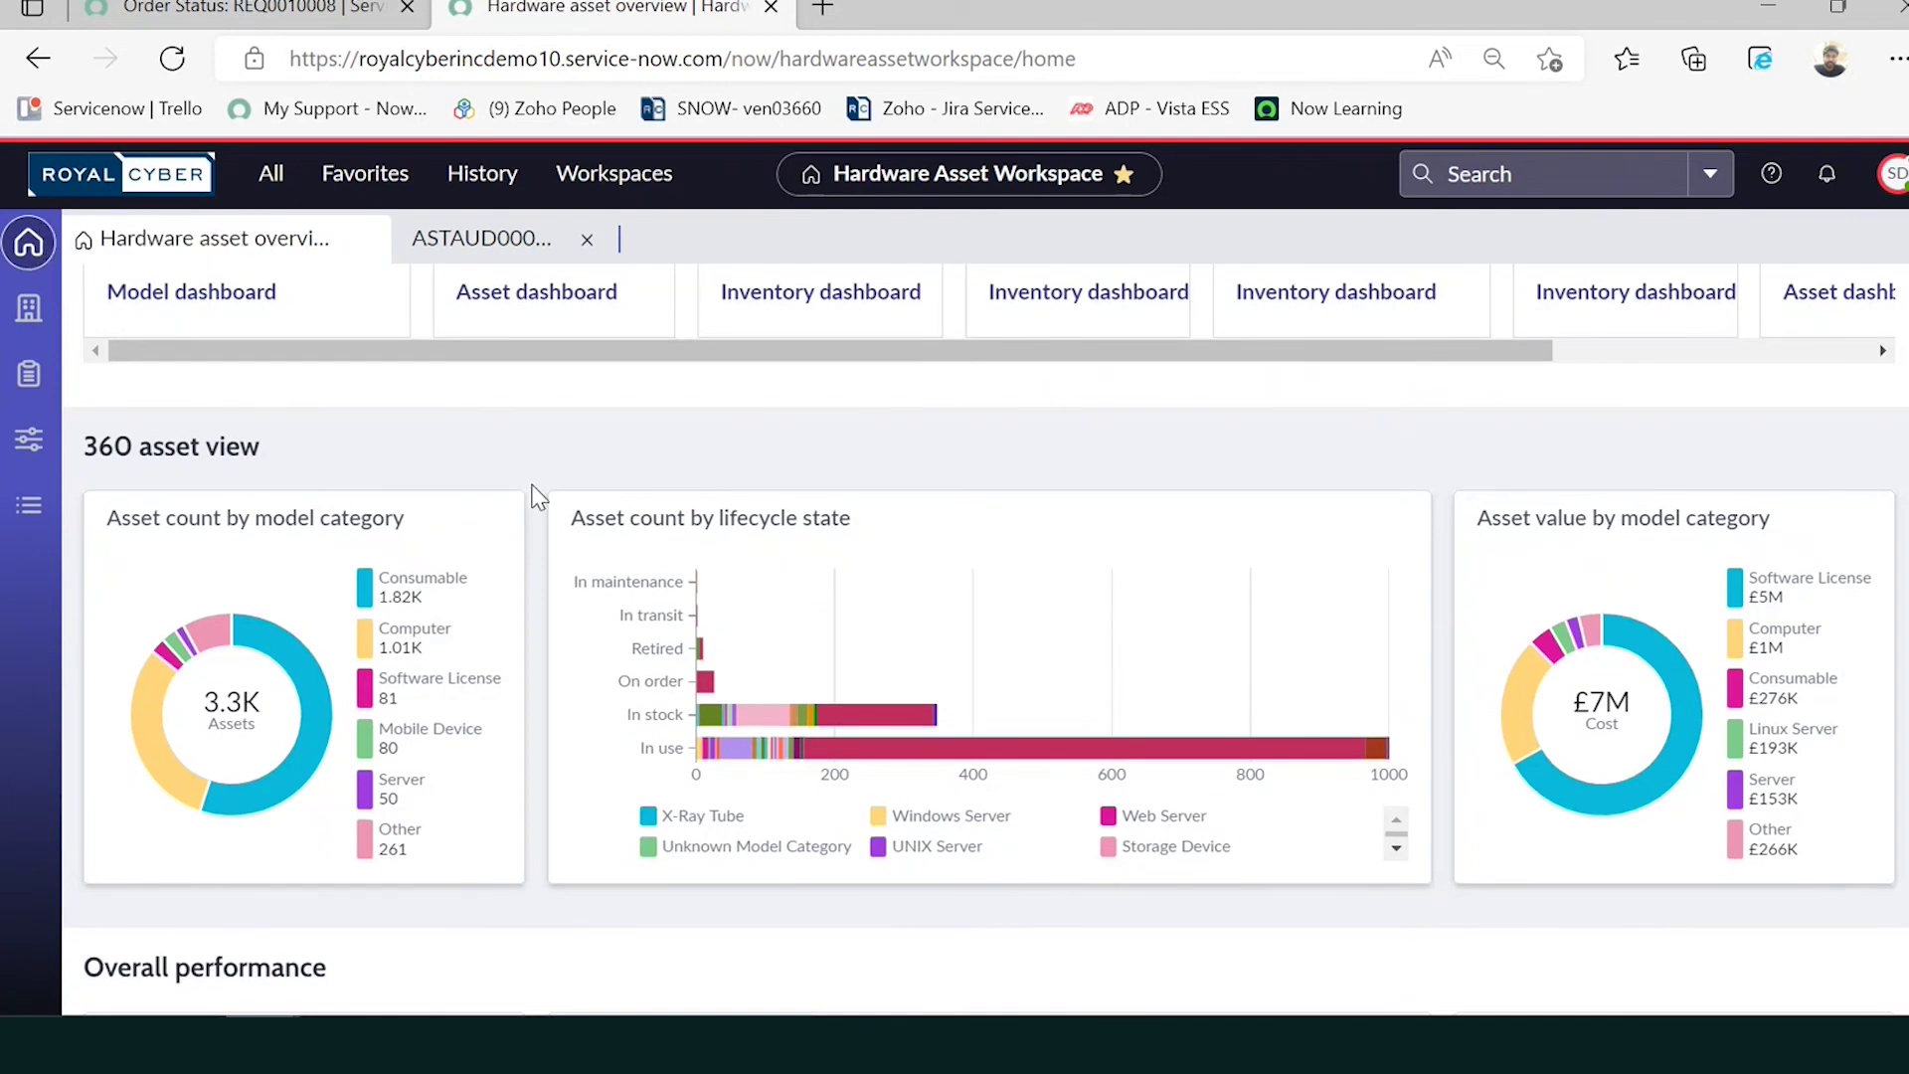
scroll(969, 452, "up", 7)
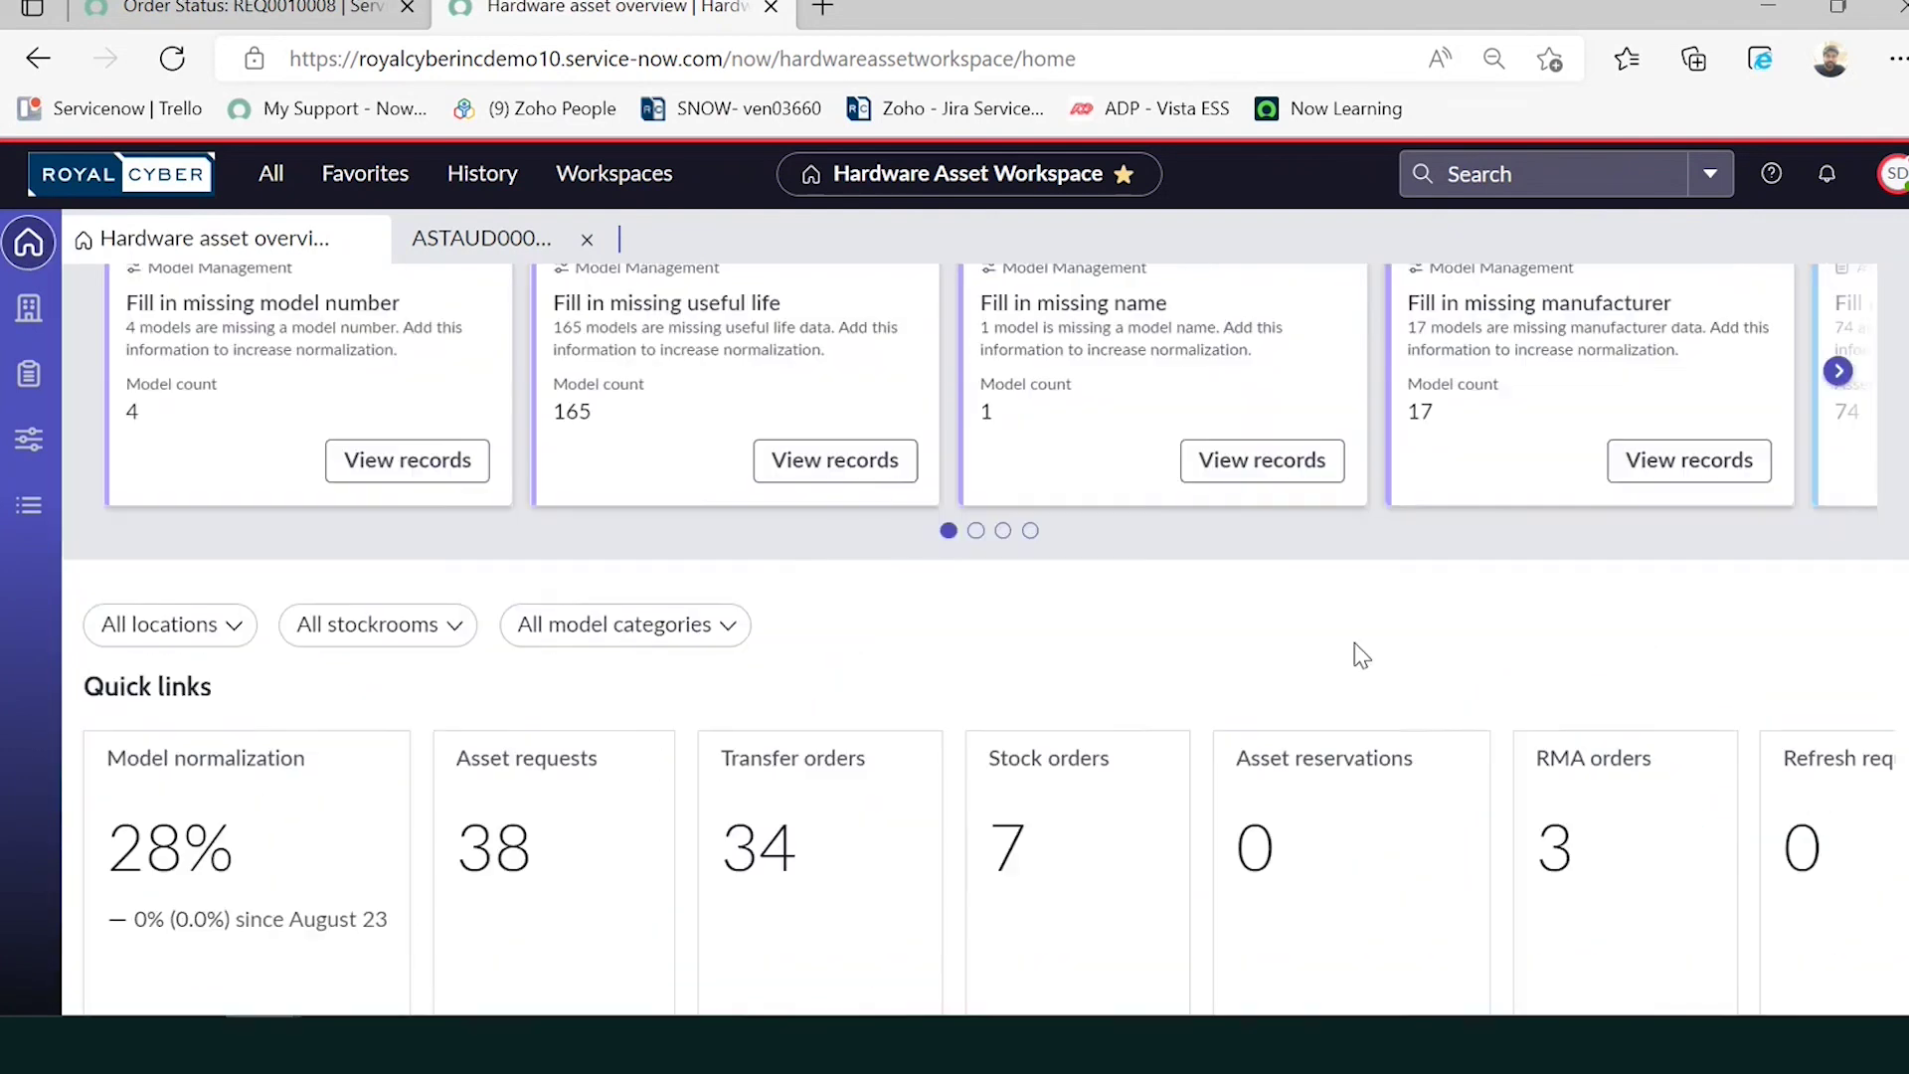
scroll(1356, 652, "down", 4)
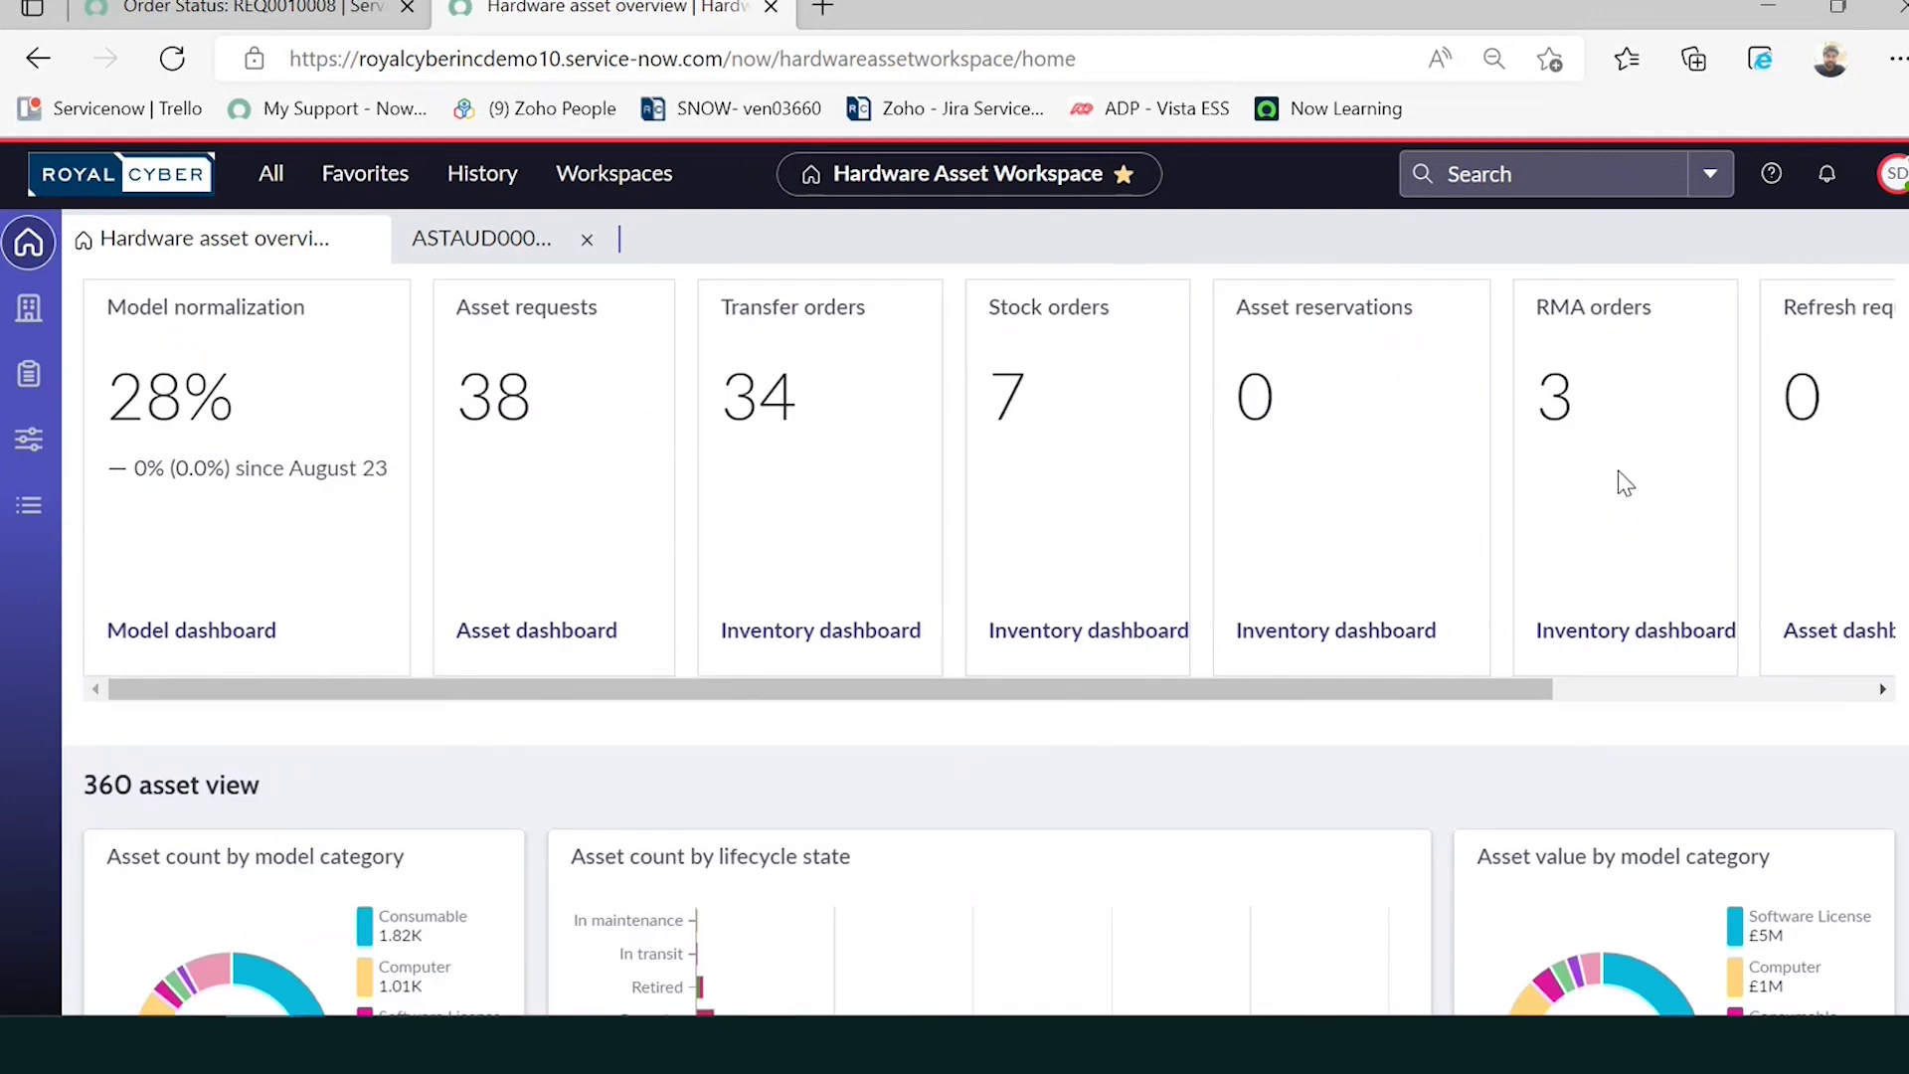
left_click(1579, 419)
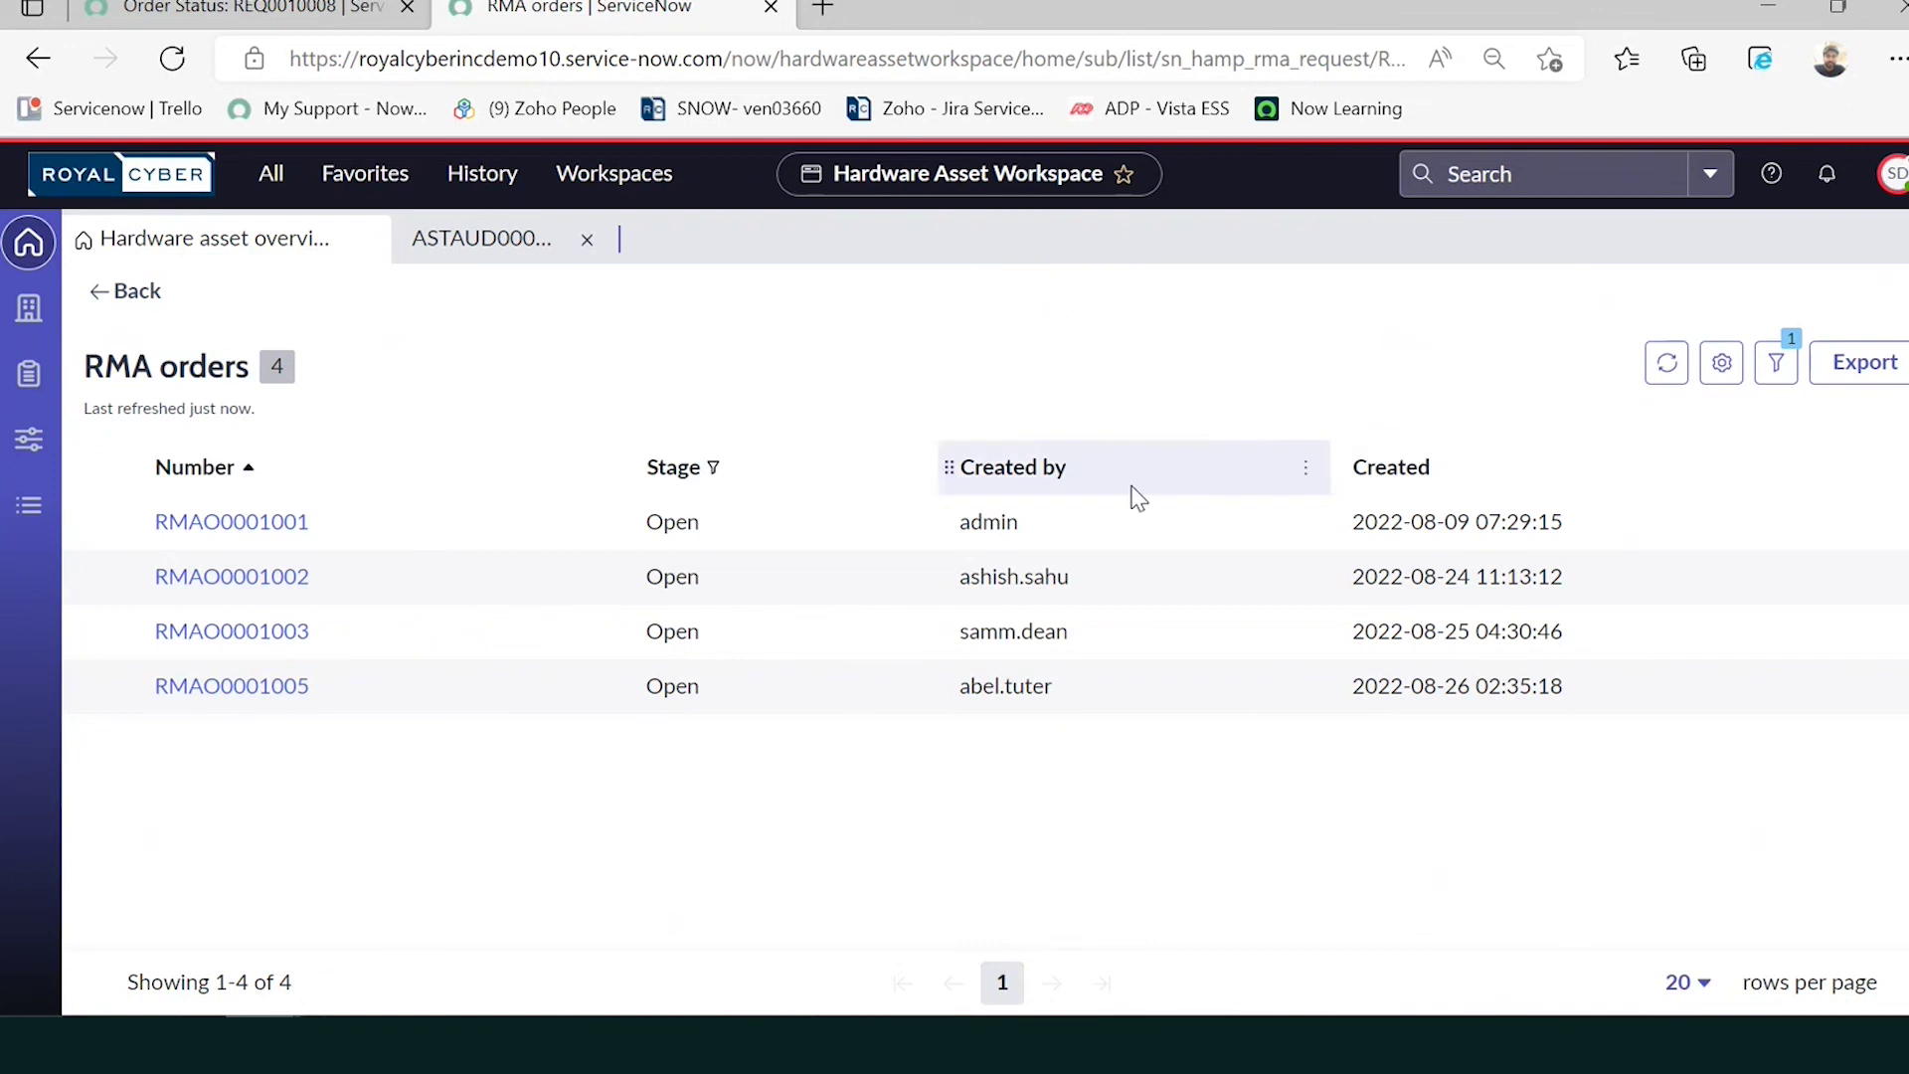
Open the newly submitted RMA order, go into its request line and show the line's asset RMA tasks.
left_click(243, 688)
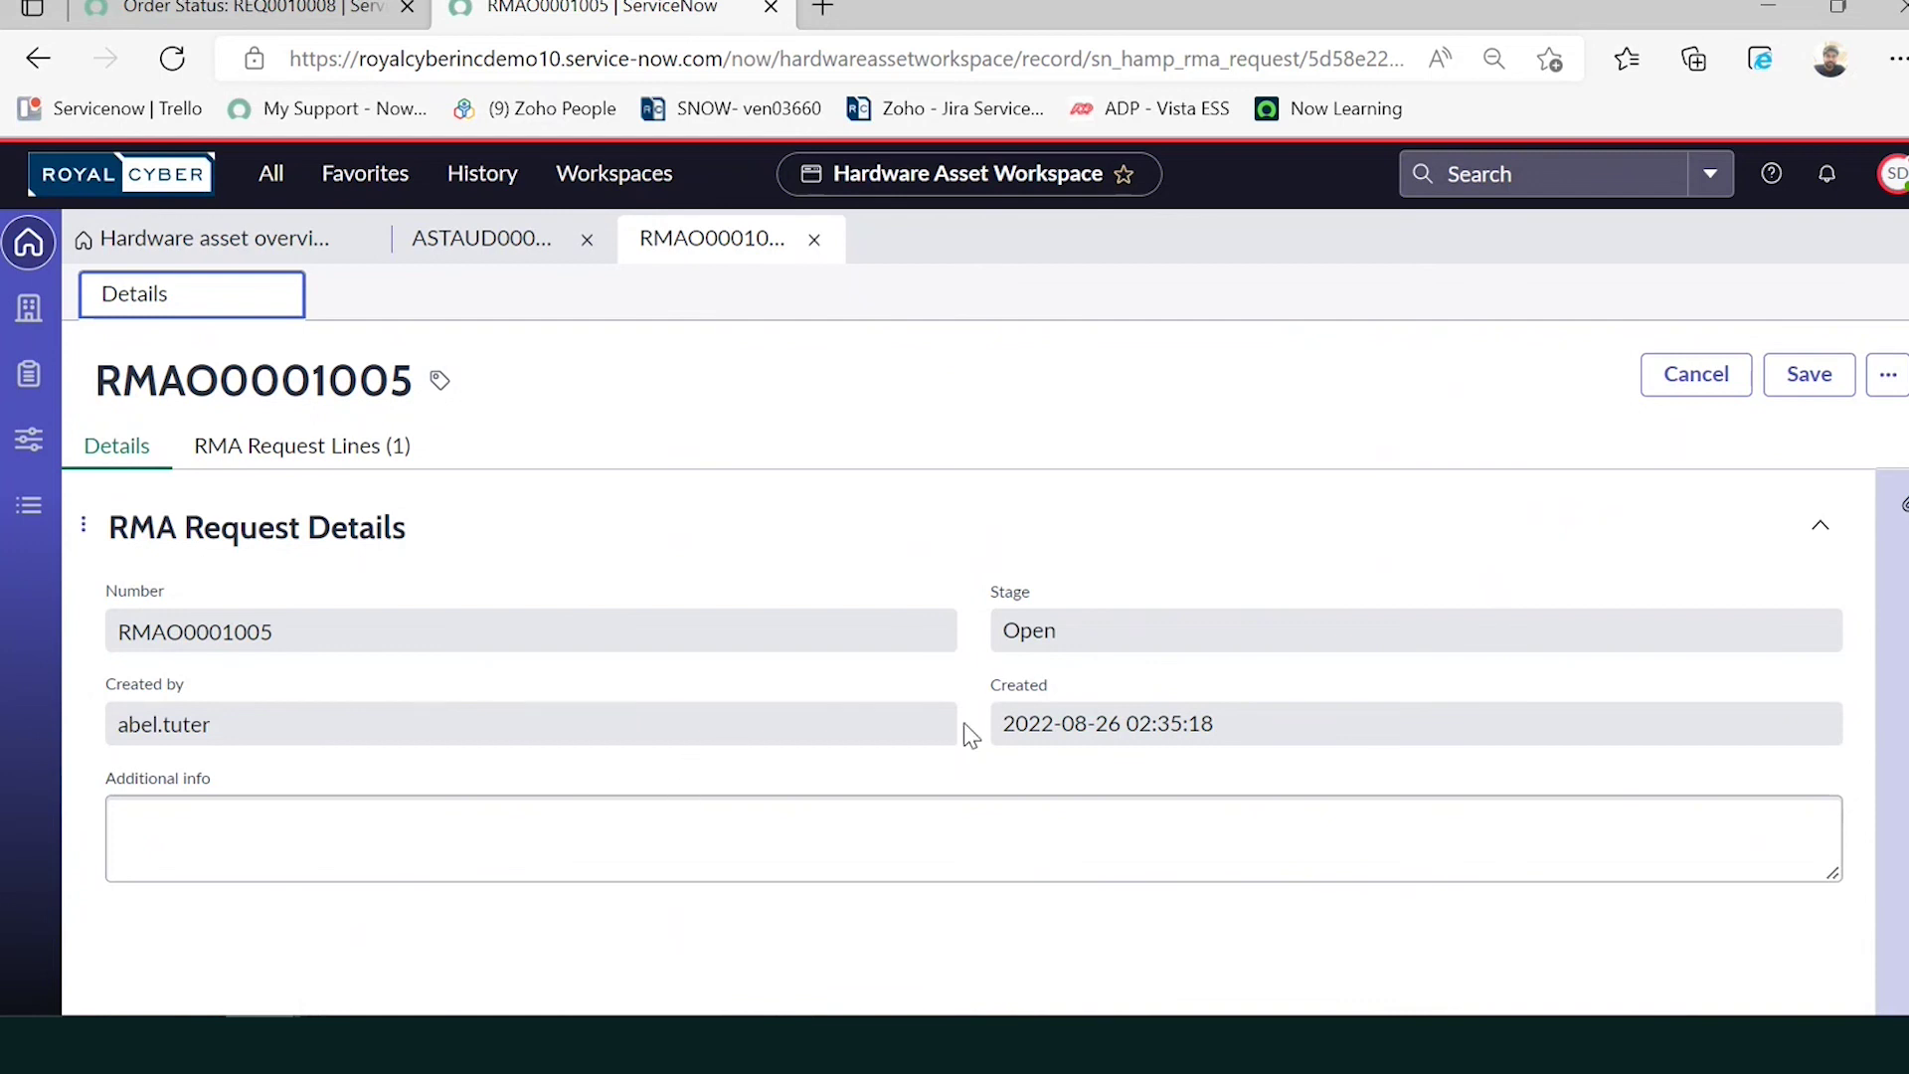
left_click(283, 448)
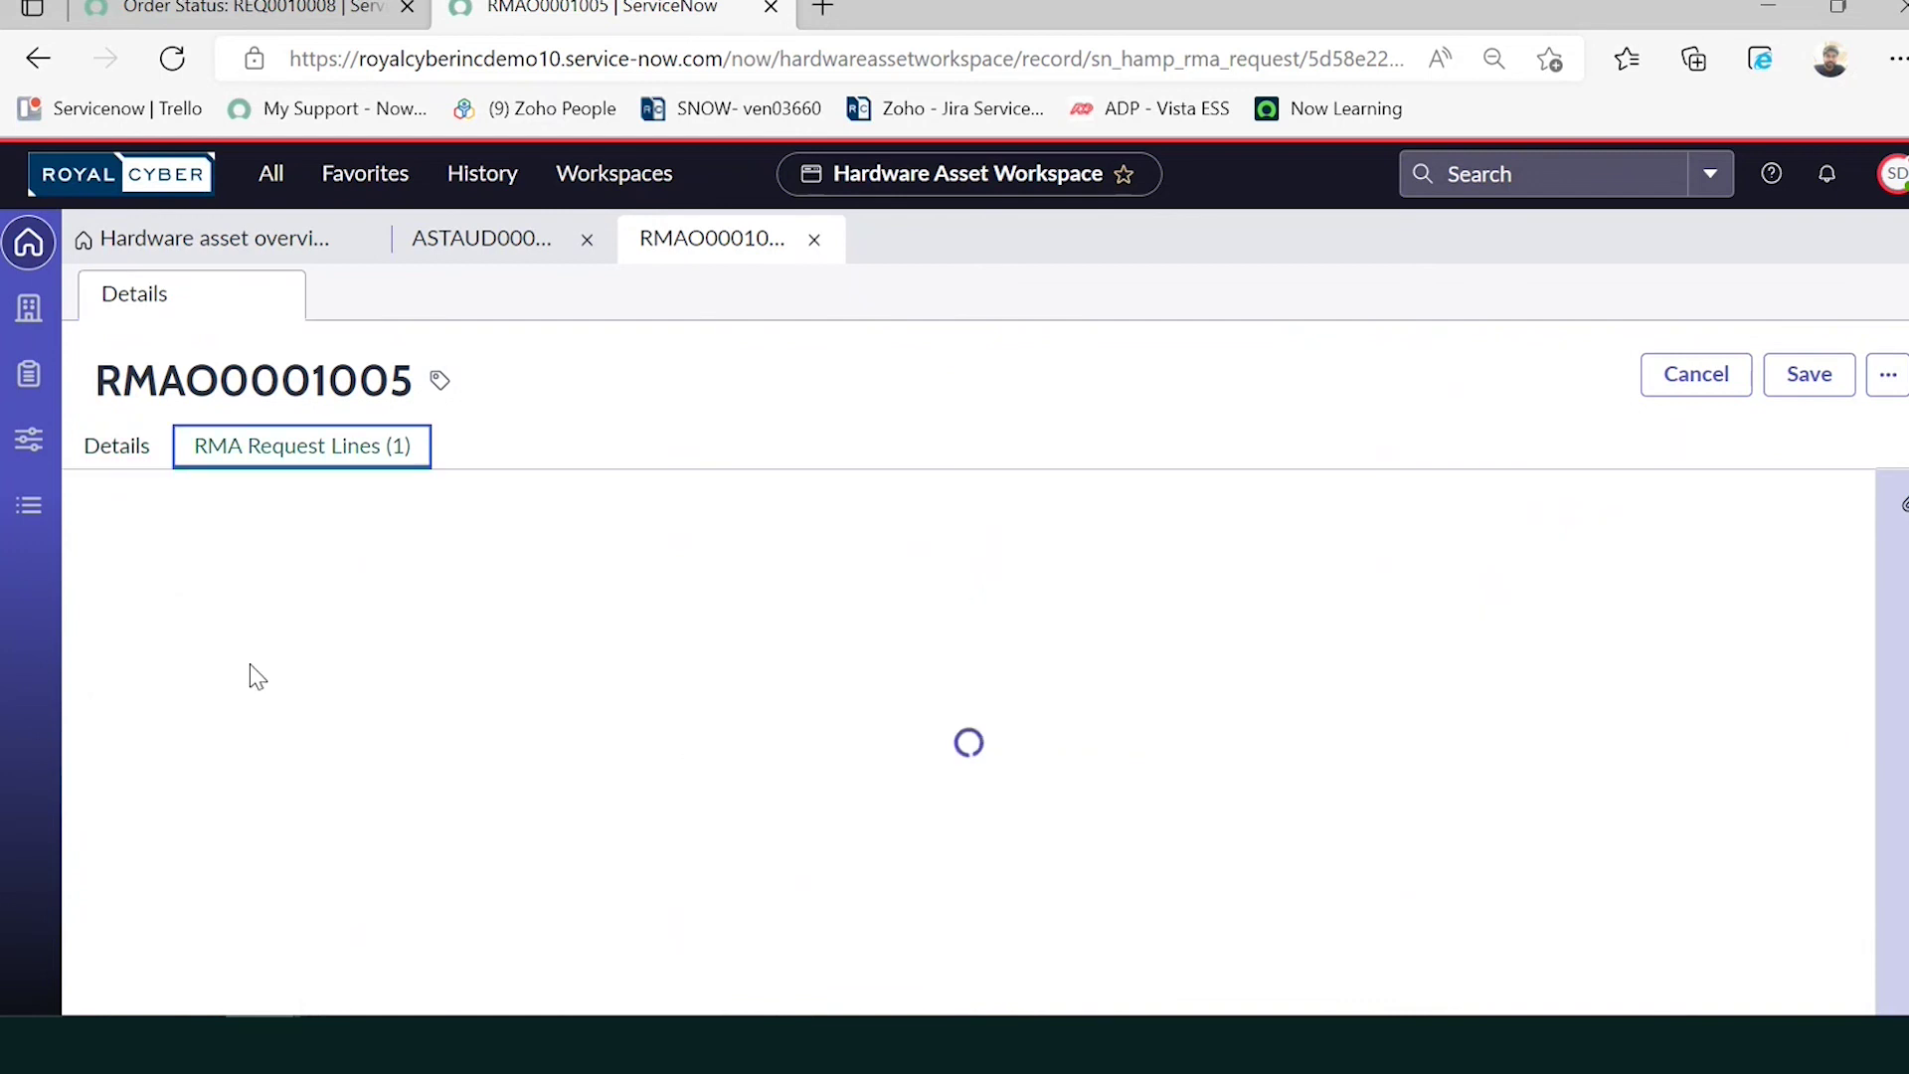
left_click(165, 676)
scroll(318, 724, "down", 2)
left_click(319, 444)
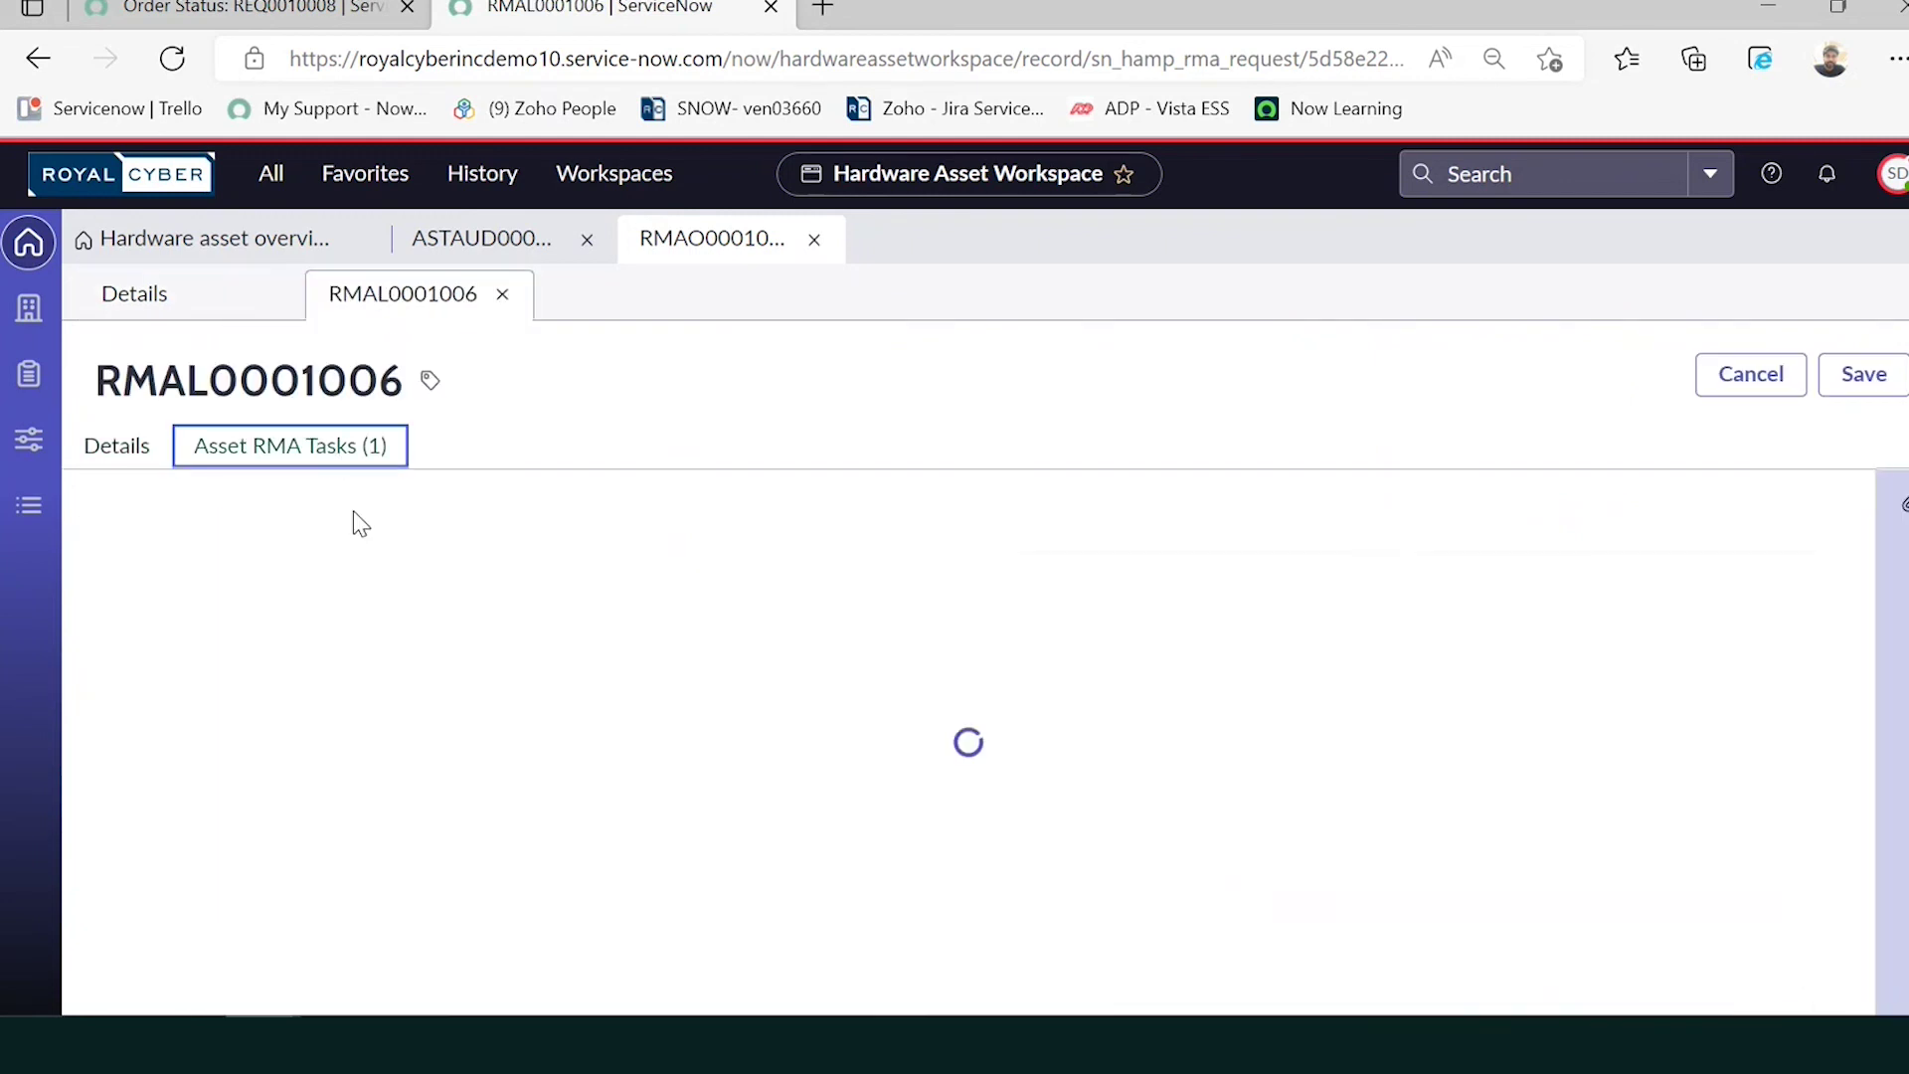
Open the Assessment task of the RMA request line and set its RMA action to On-site.
left_click(215, 674)
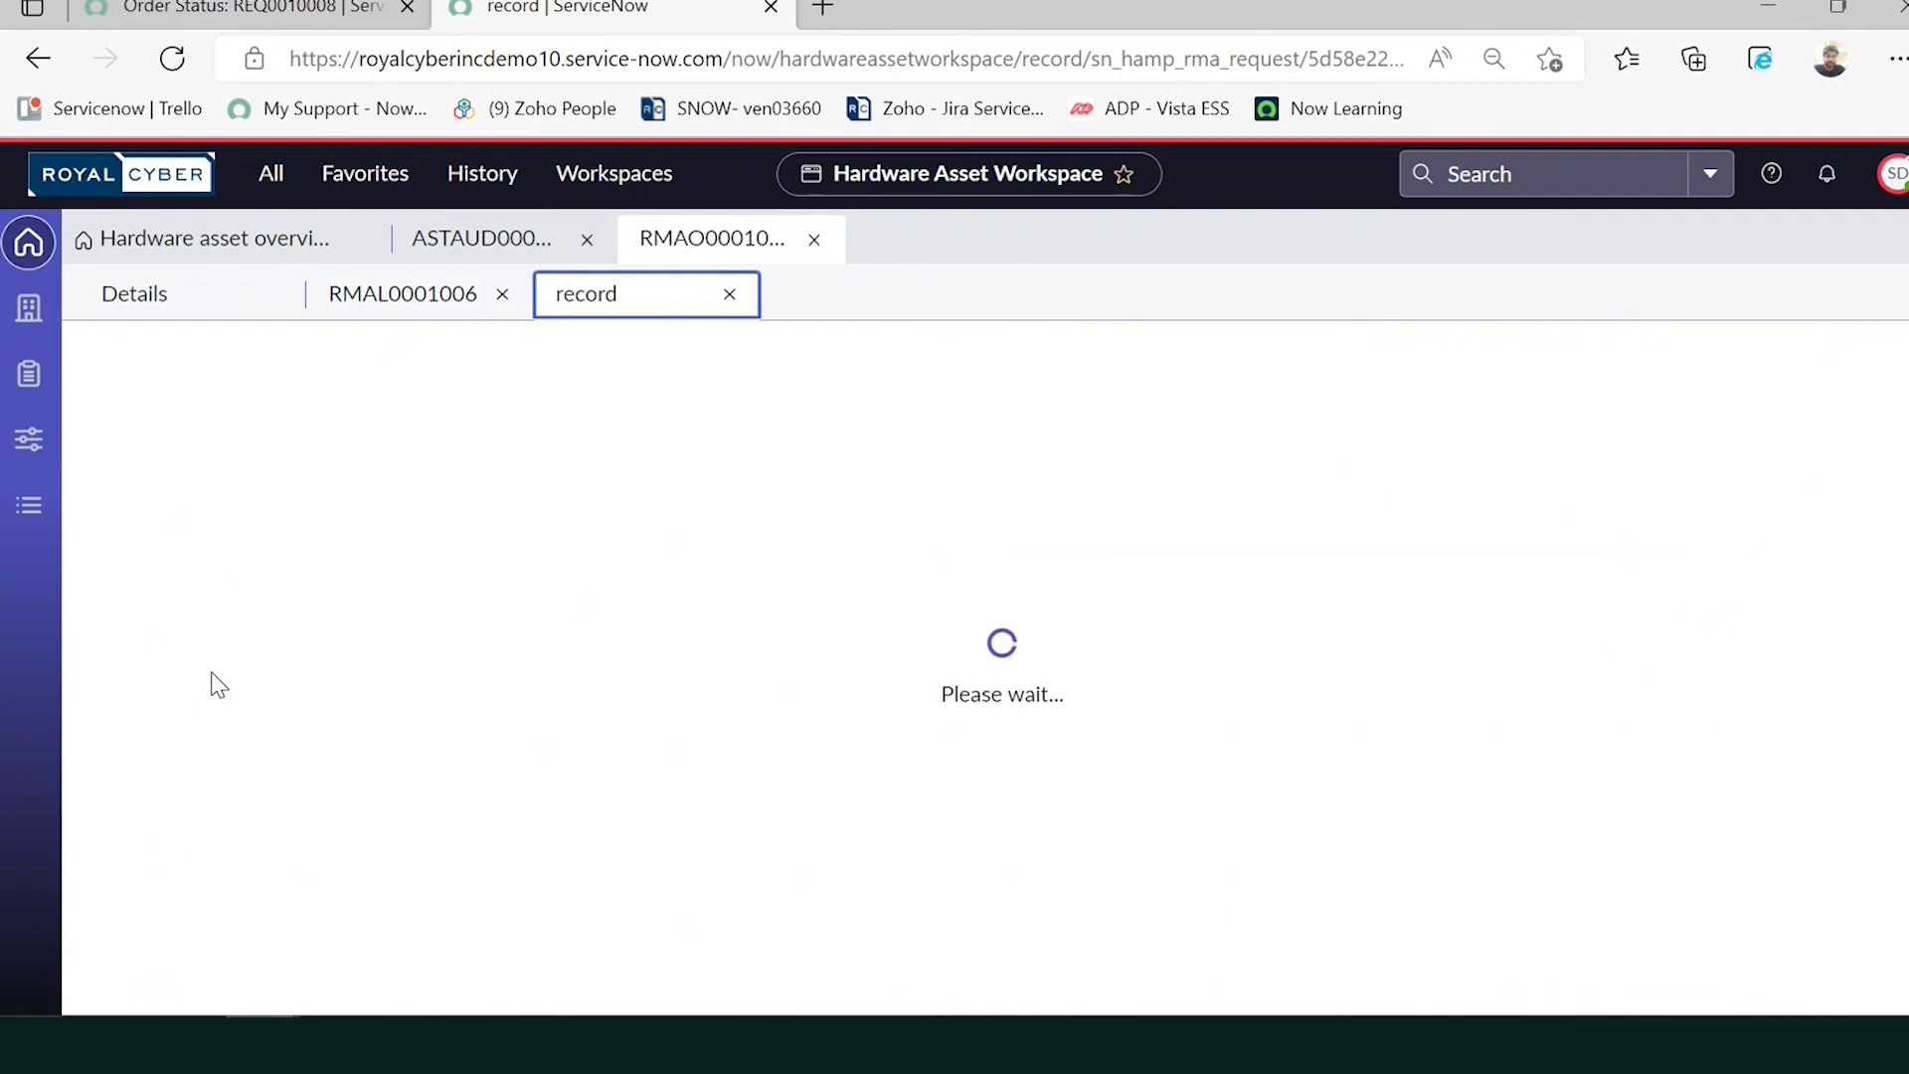
scroll(391, 738, "down", 2)
scroll(439, 823, "down", 2)
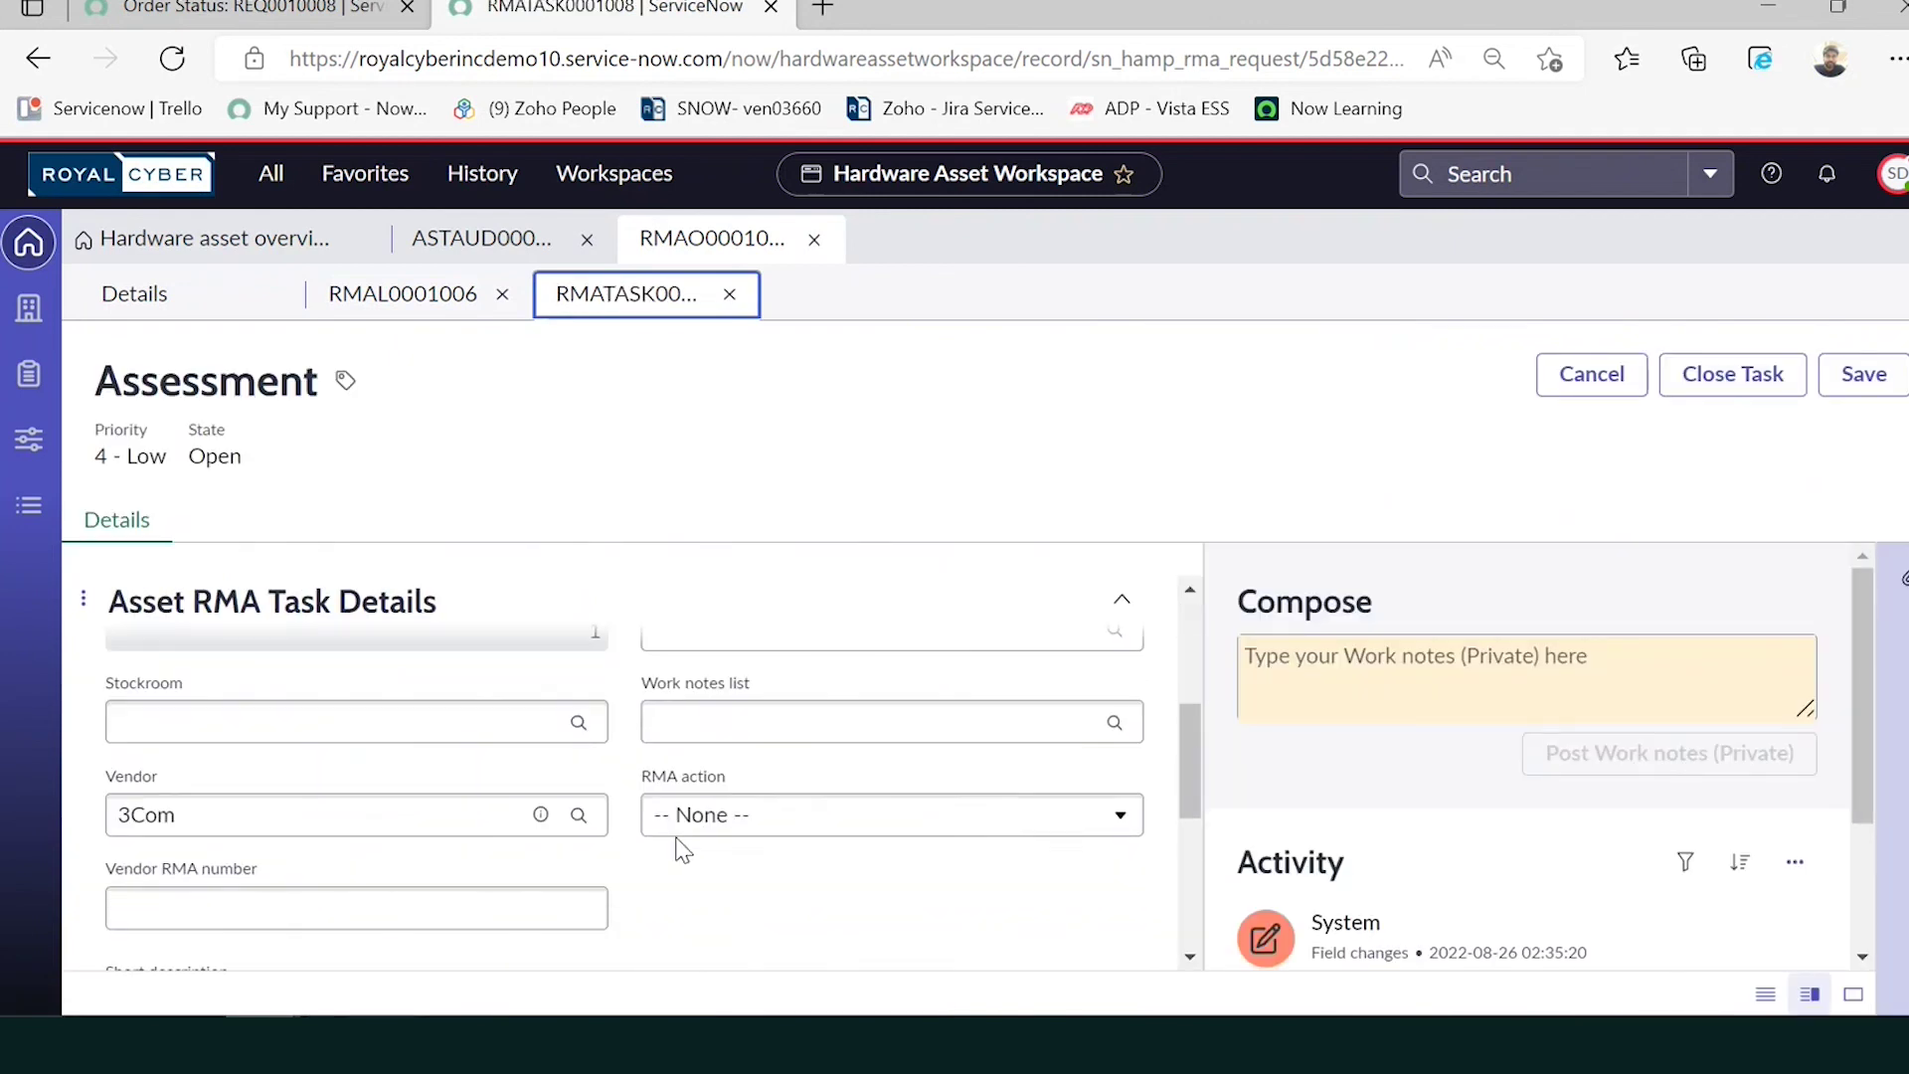
left_click(704, 815)
left_click(708, 903)
Try to close the Assessment task with the stockroom left empty.
scroll(889, 881, "down", 1)
scroll(890, 881, "down", 3)
left_click(264, 928)
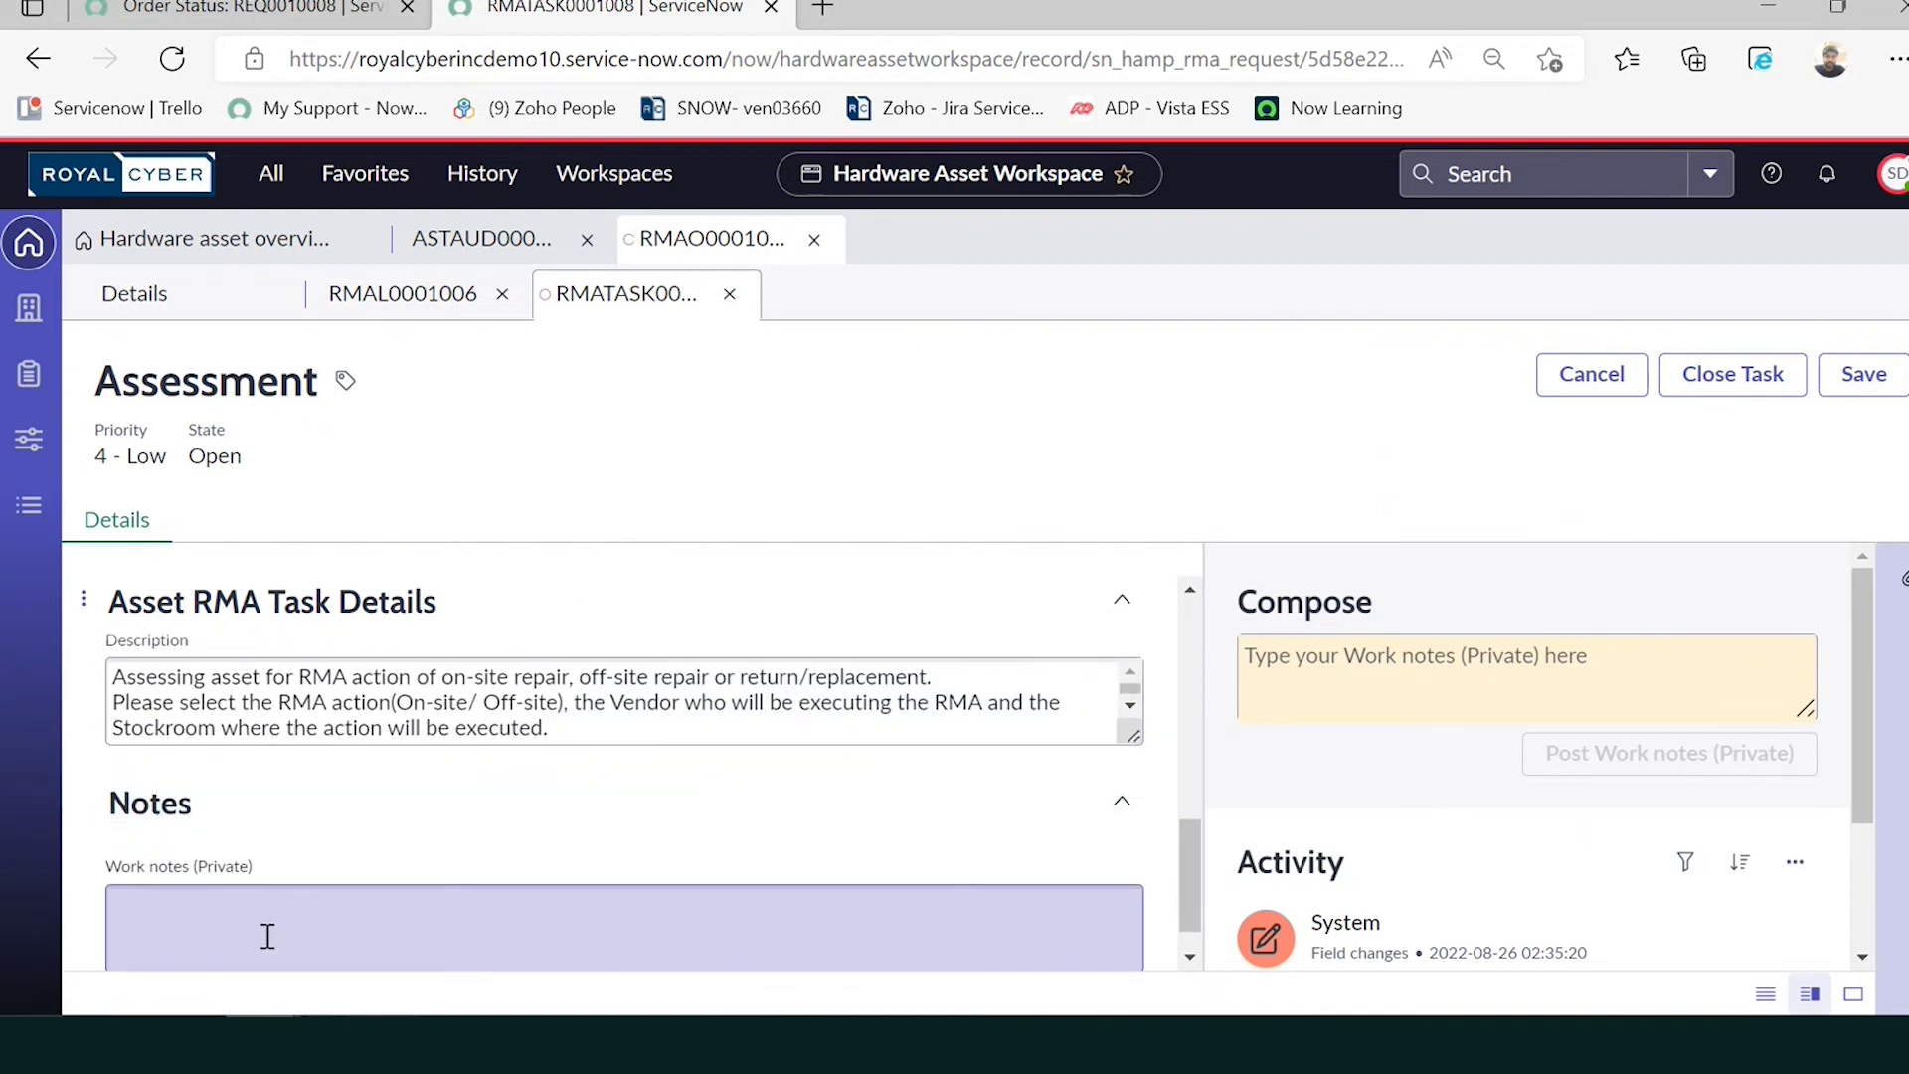
left_click(1719, 391)
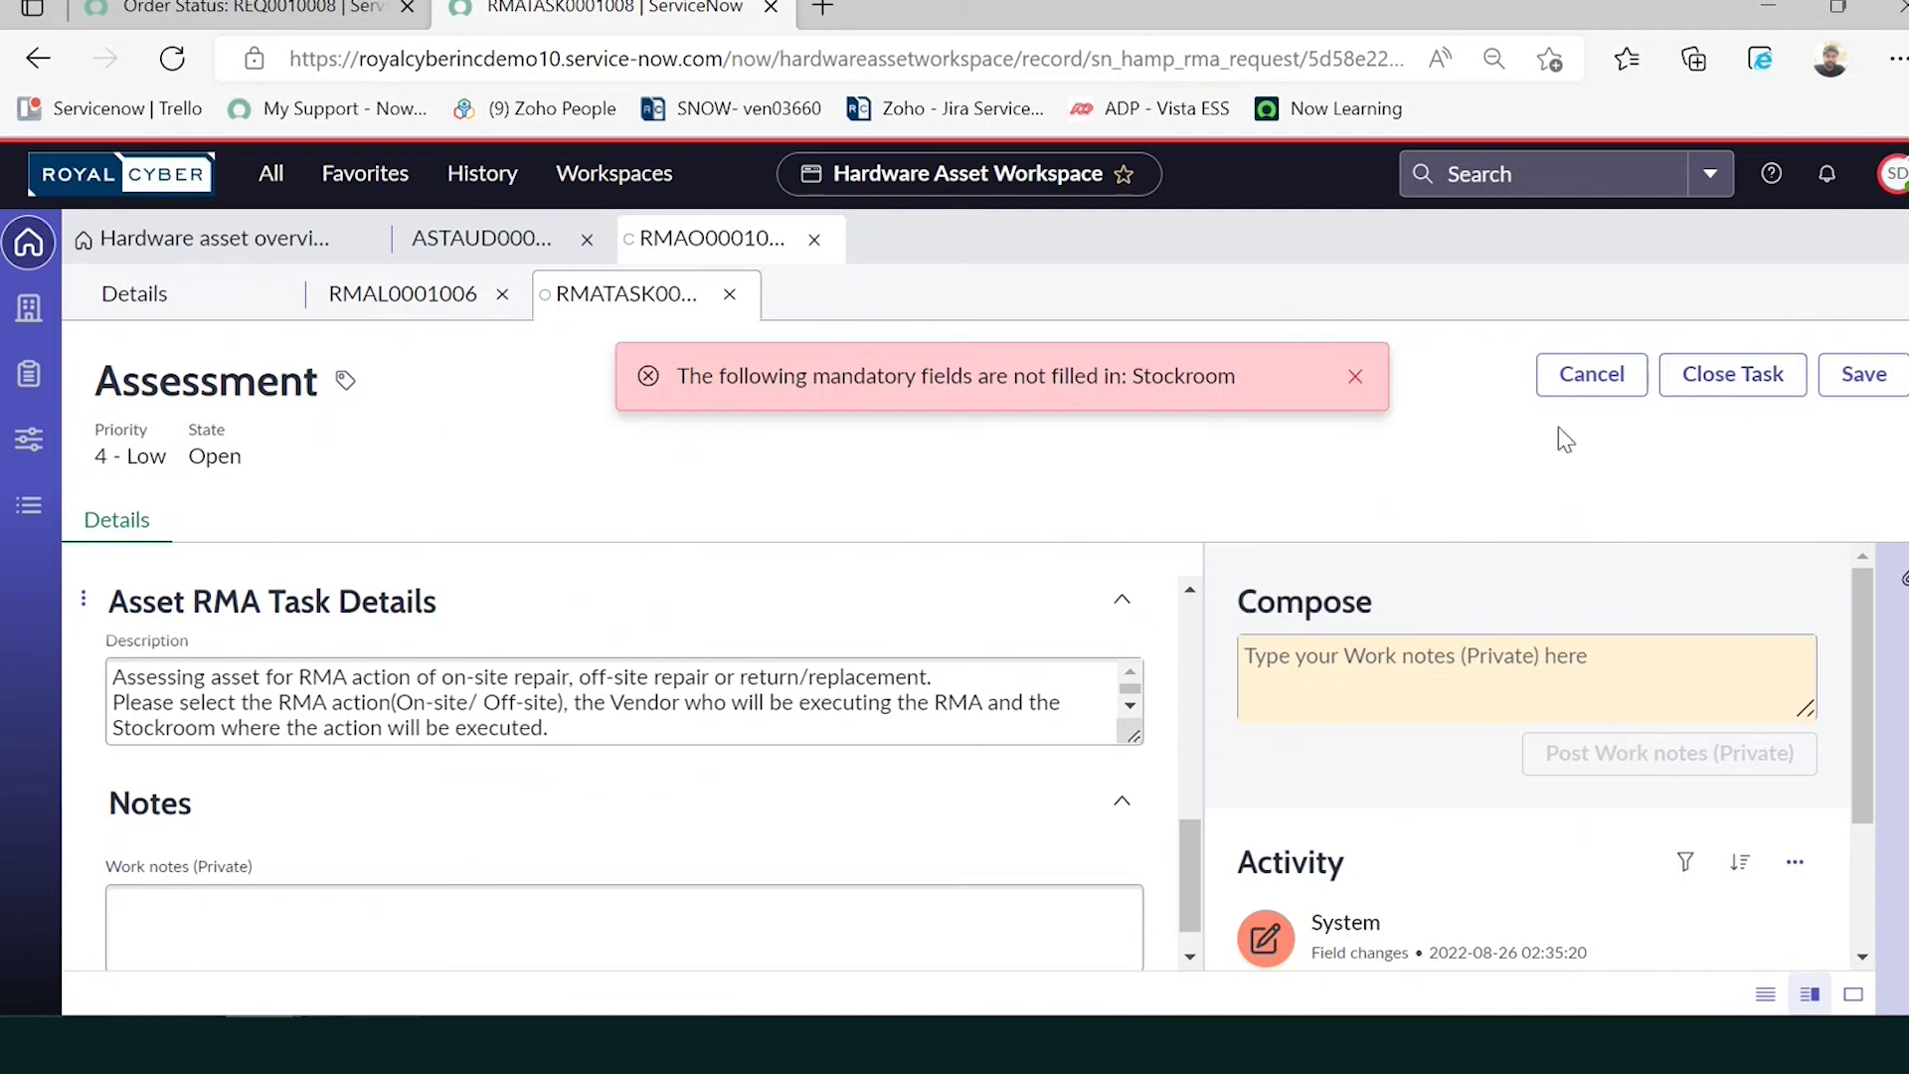
left_click(1356, 378)
Set the Assessment task's stockroom to San Diego South Warehouse and close the task.
scroll(756, 696, "up", 10)
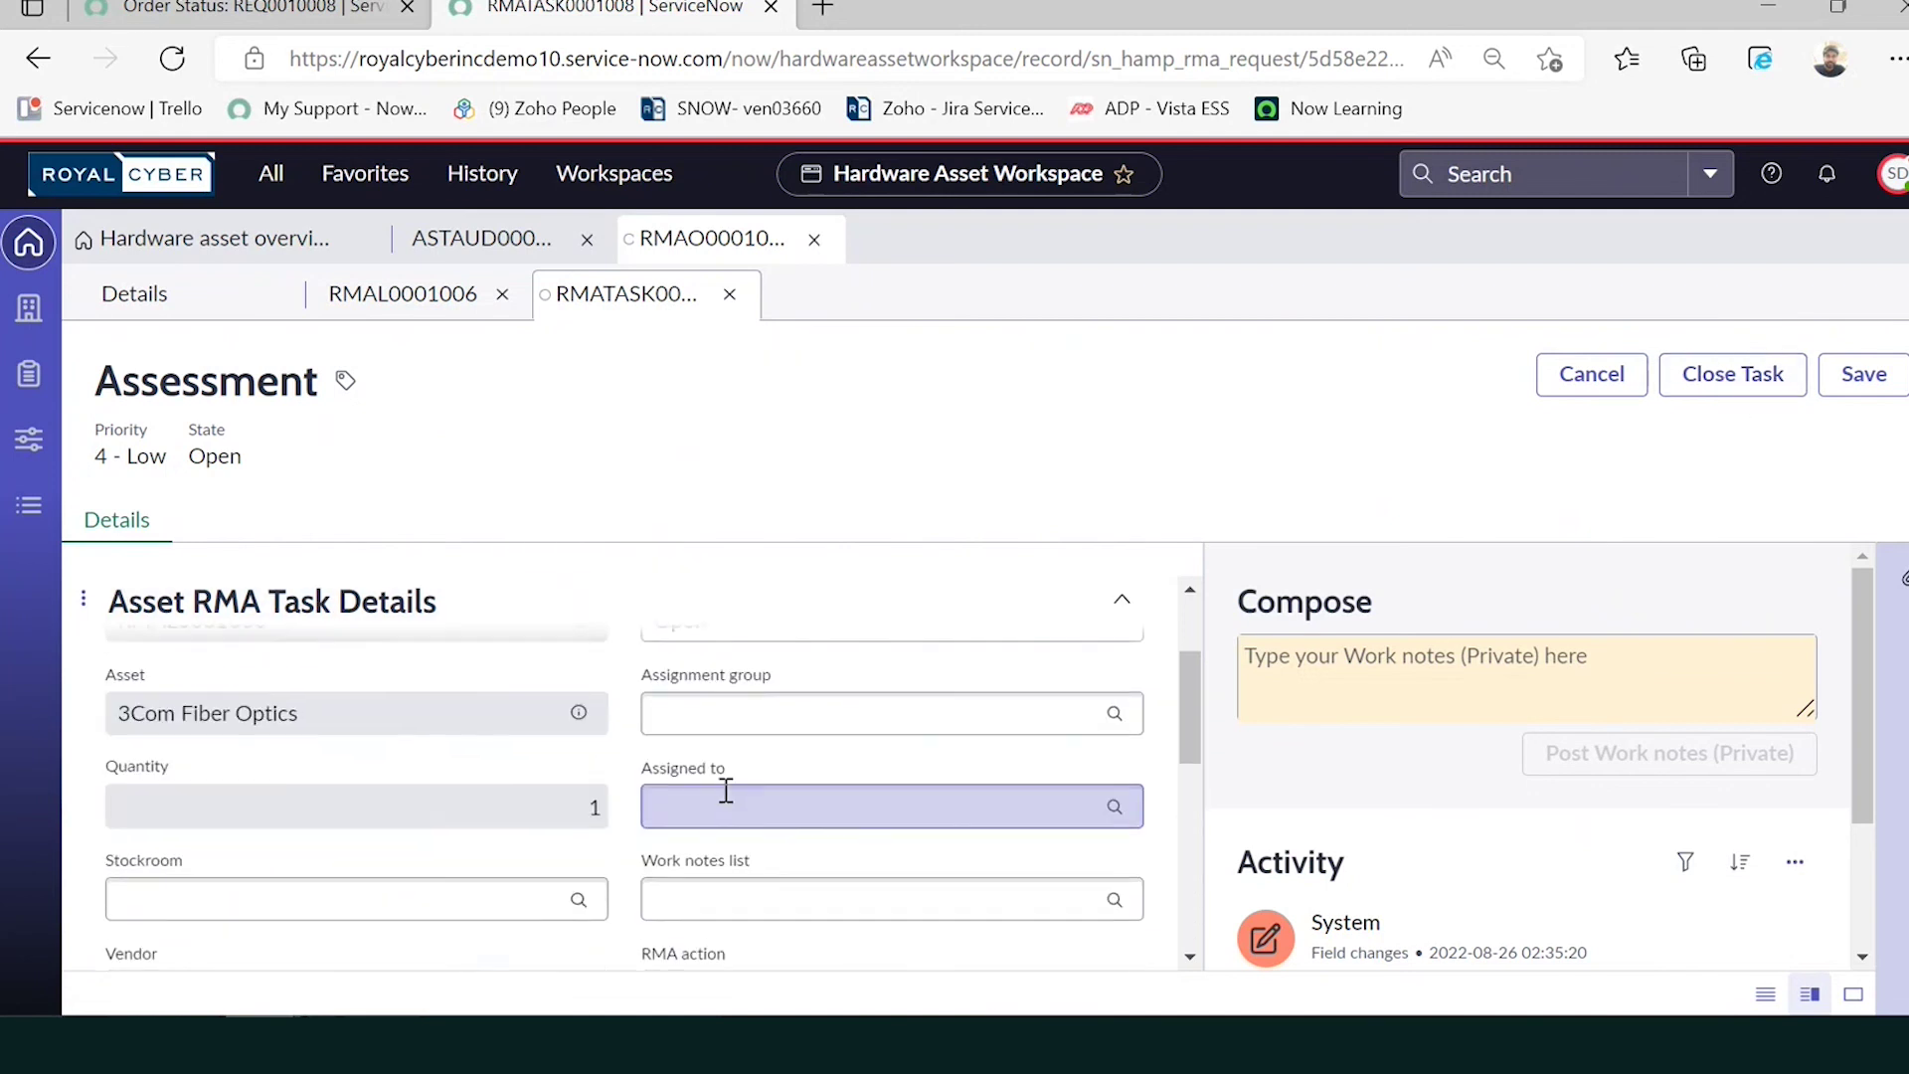
scroll(710, 780, "down", 2)
left_click(521, 836)
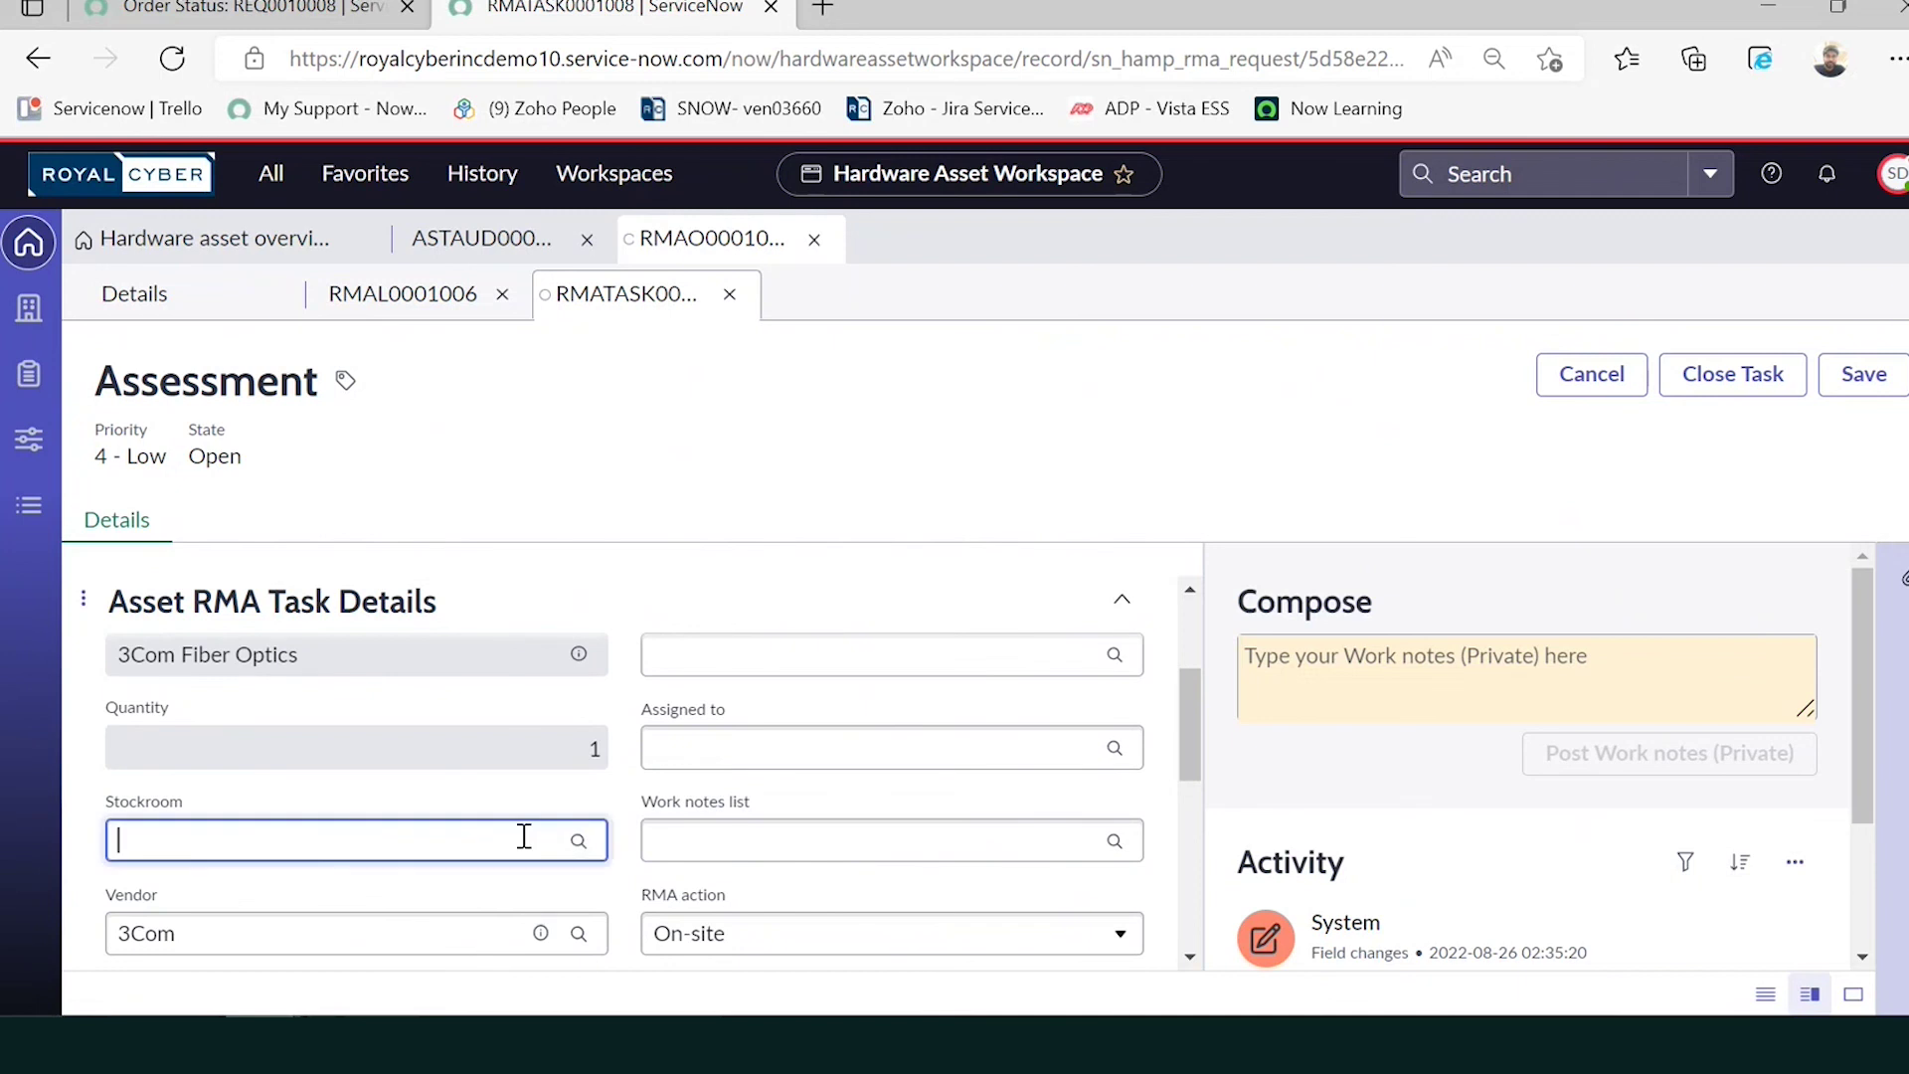
type("SAN")
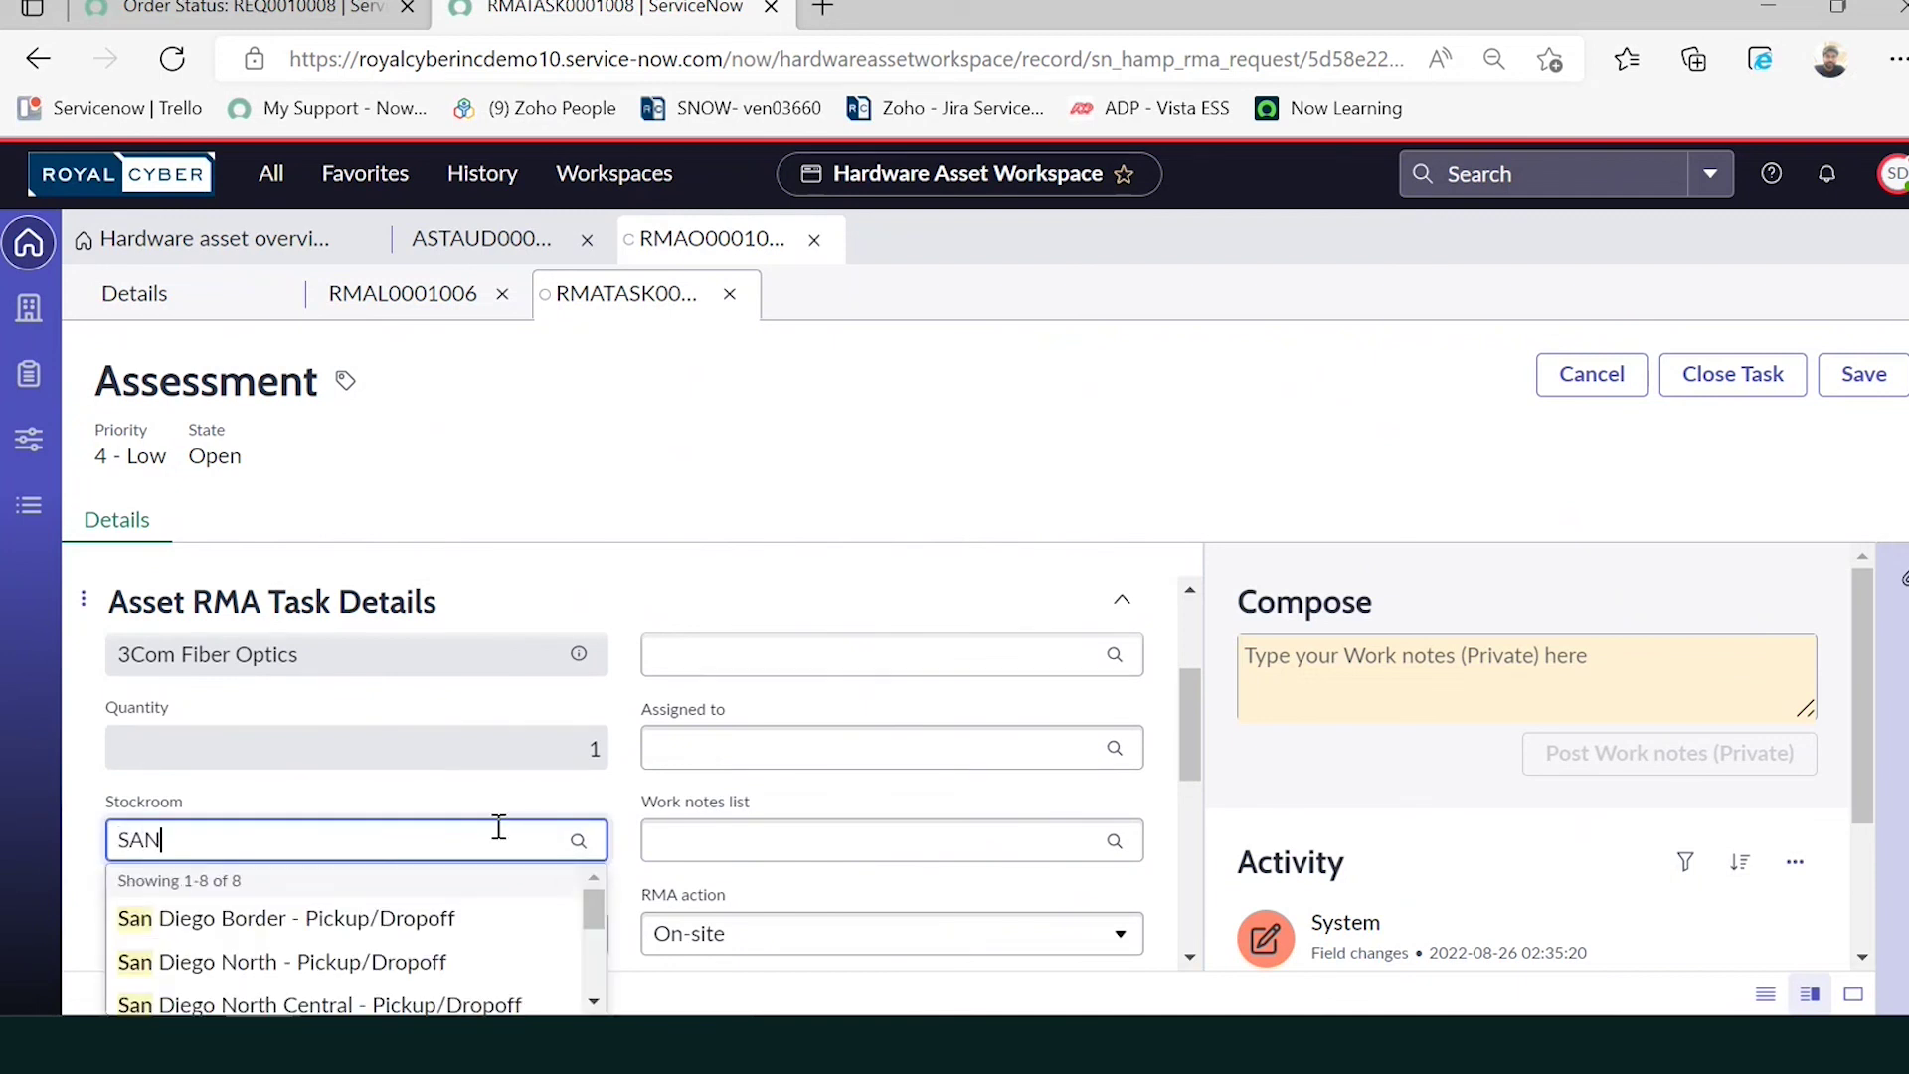
scroll(388, 969, "down", 1)
scroll(388, 969, "down", 4)
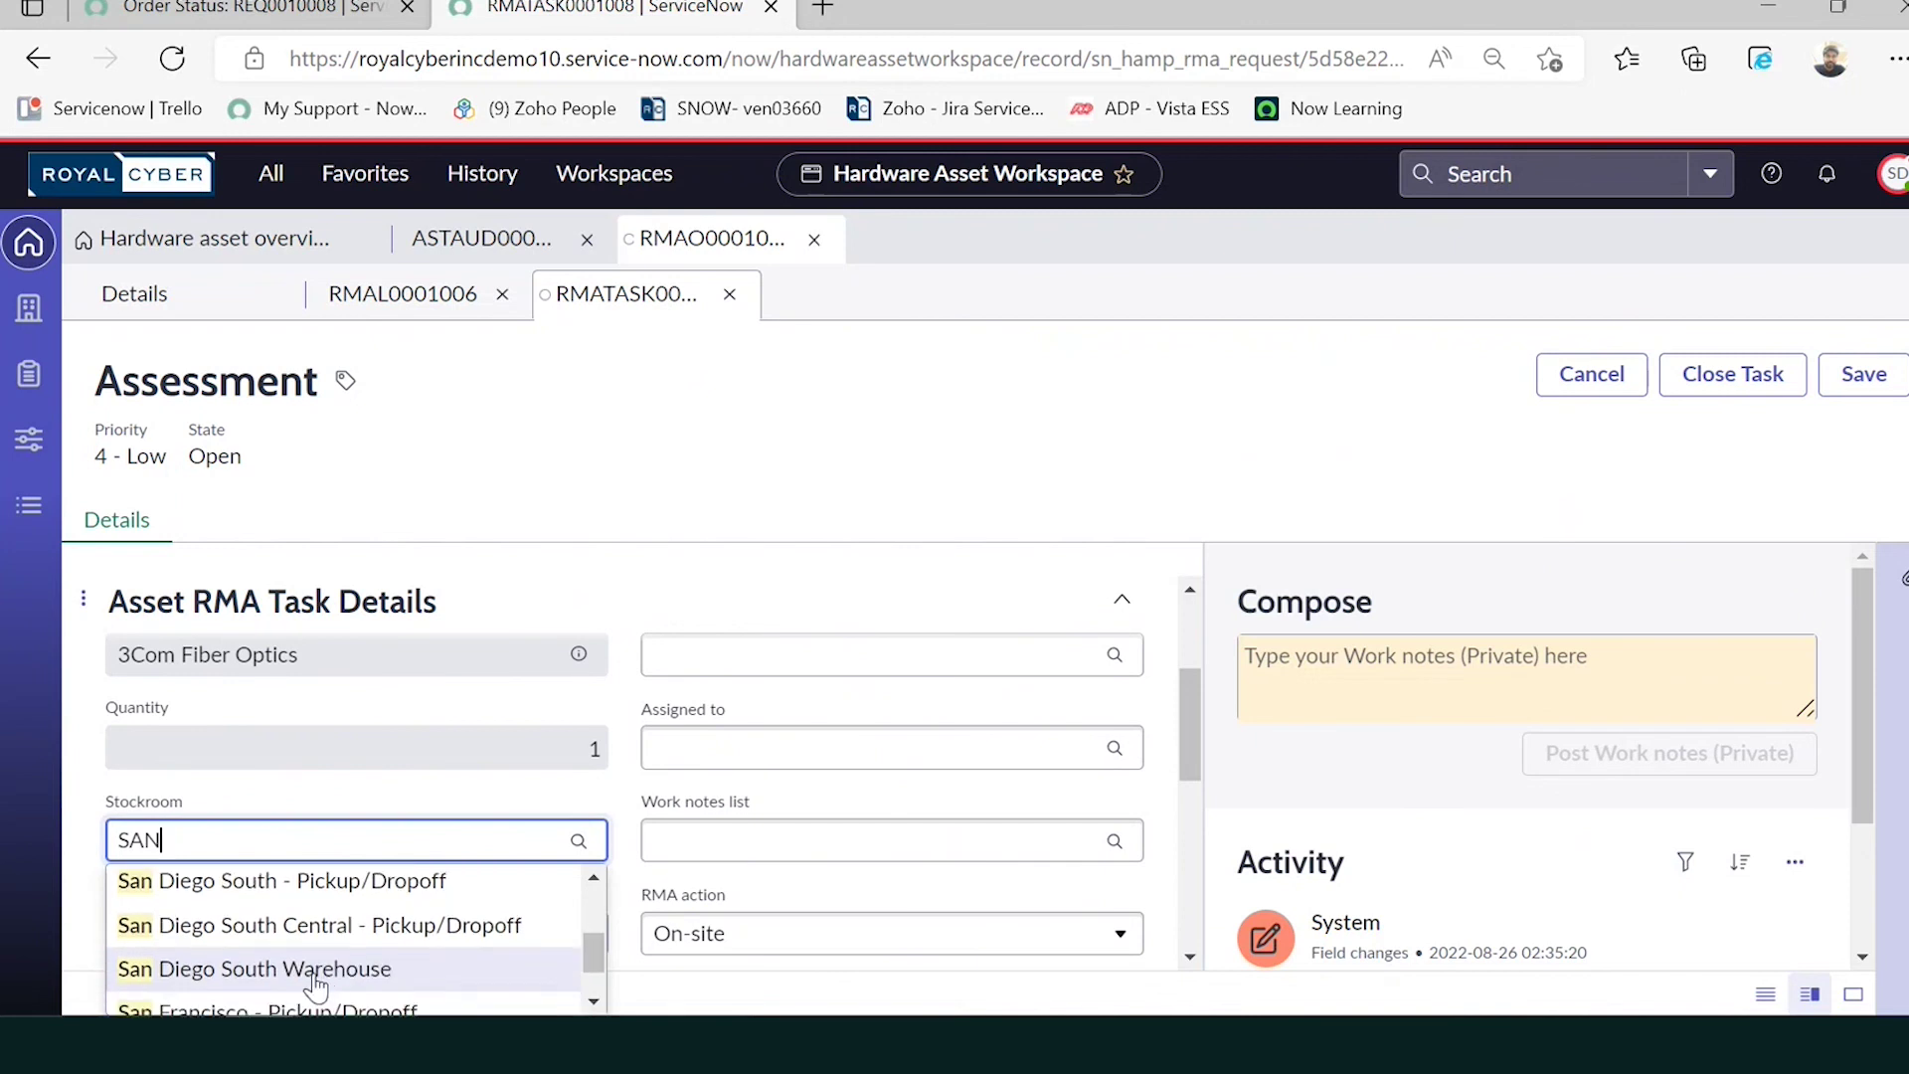
left_click(318, 970)
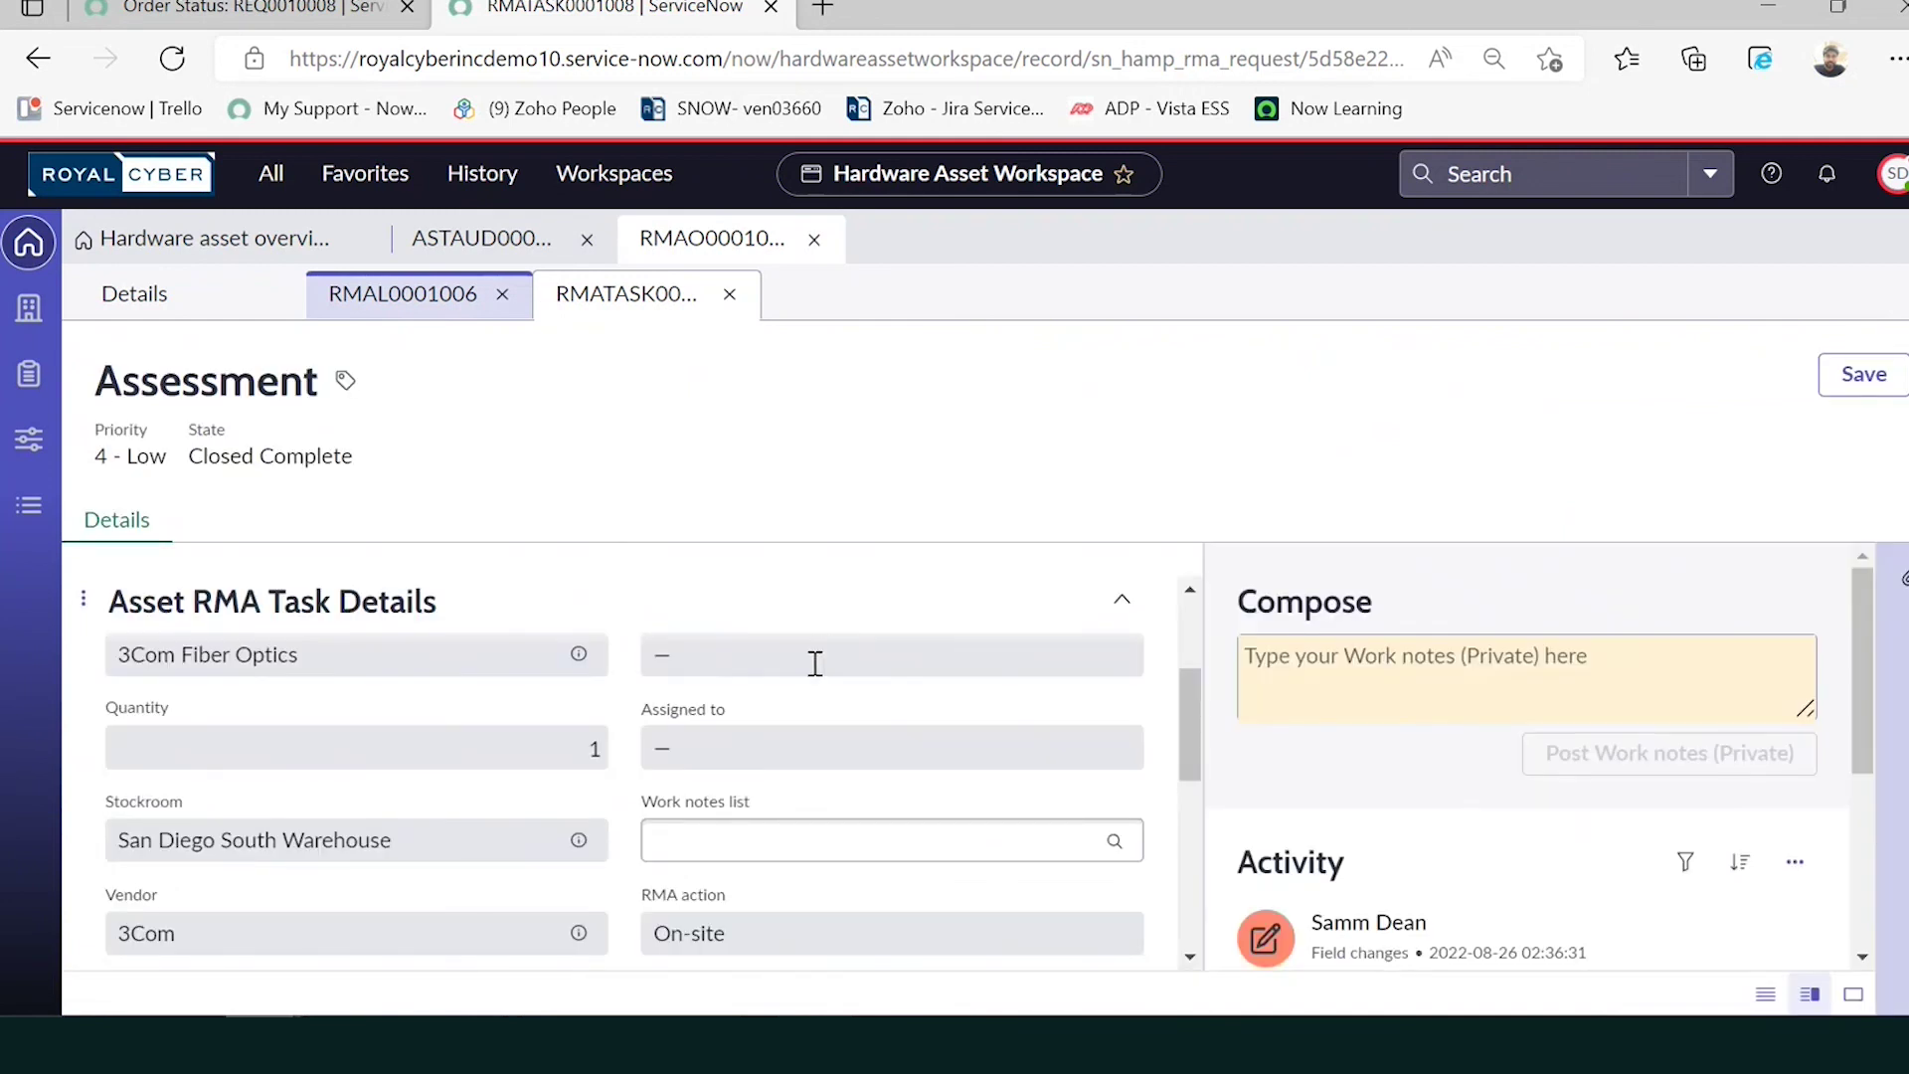
Return to the request line's asset RMA tasks, refresh the list and open the On-site repair task.
left_click(733, 297)
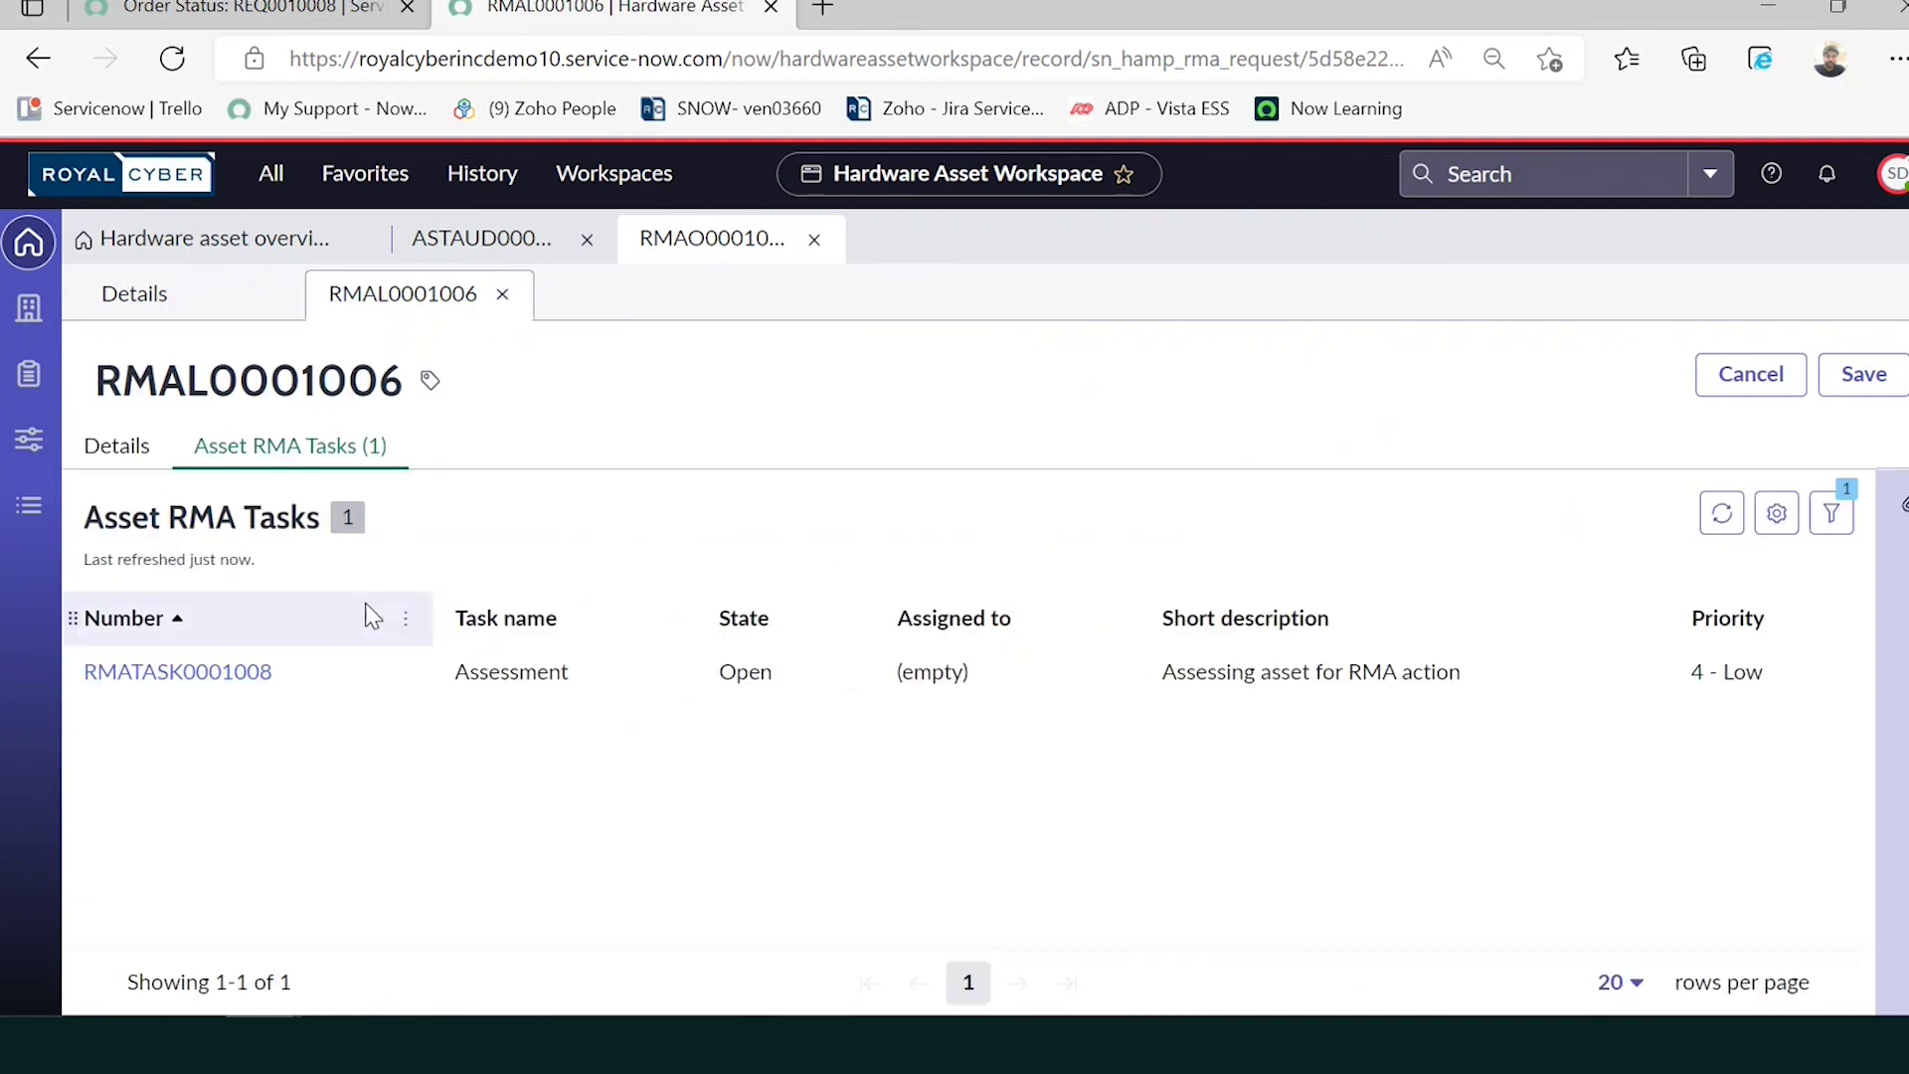
left_click(1728, 519)
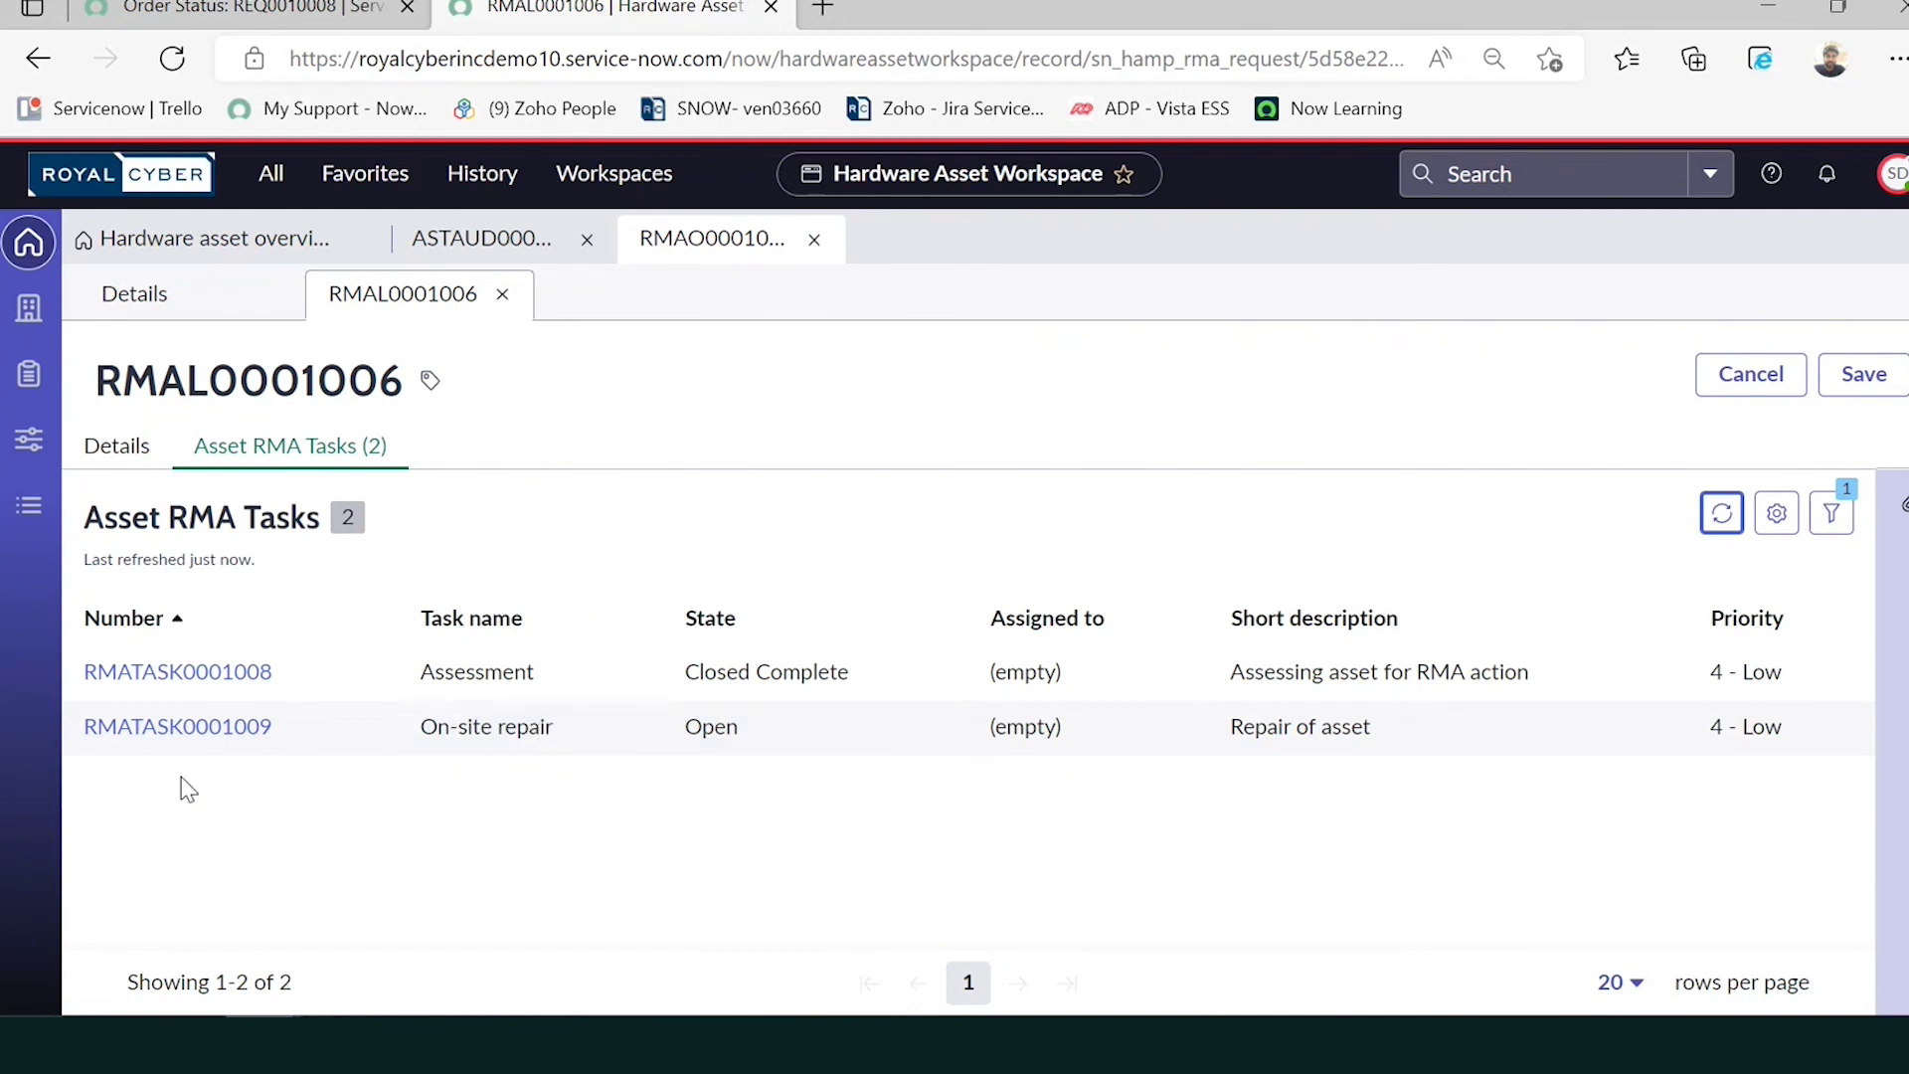
left_click(188, 725)
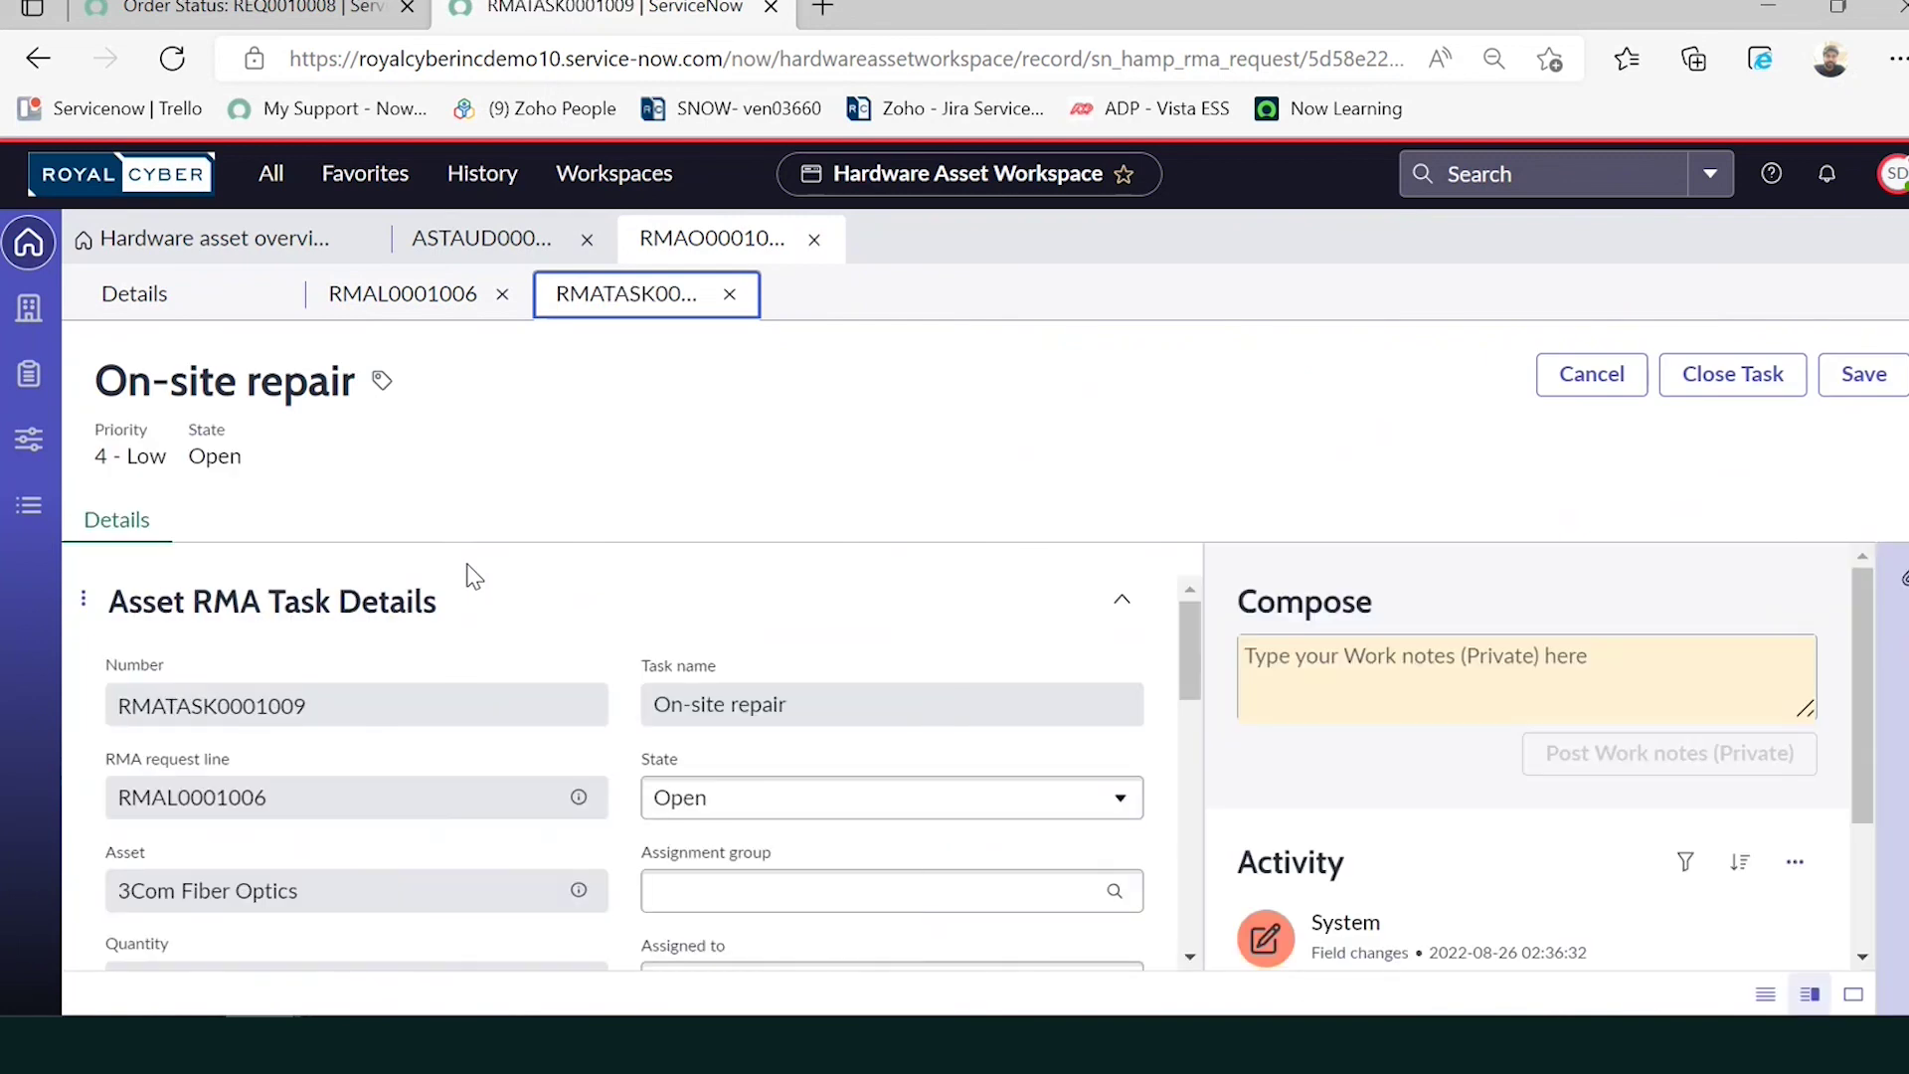
Set the repair confirmation of the On-site repair task to Yes.
scroll(616, 716, "down", 5)
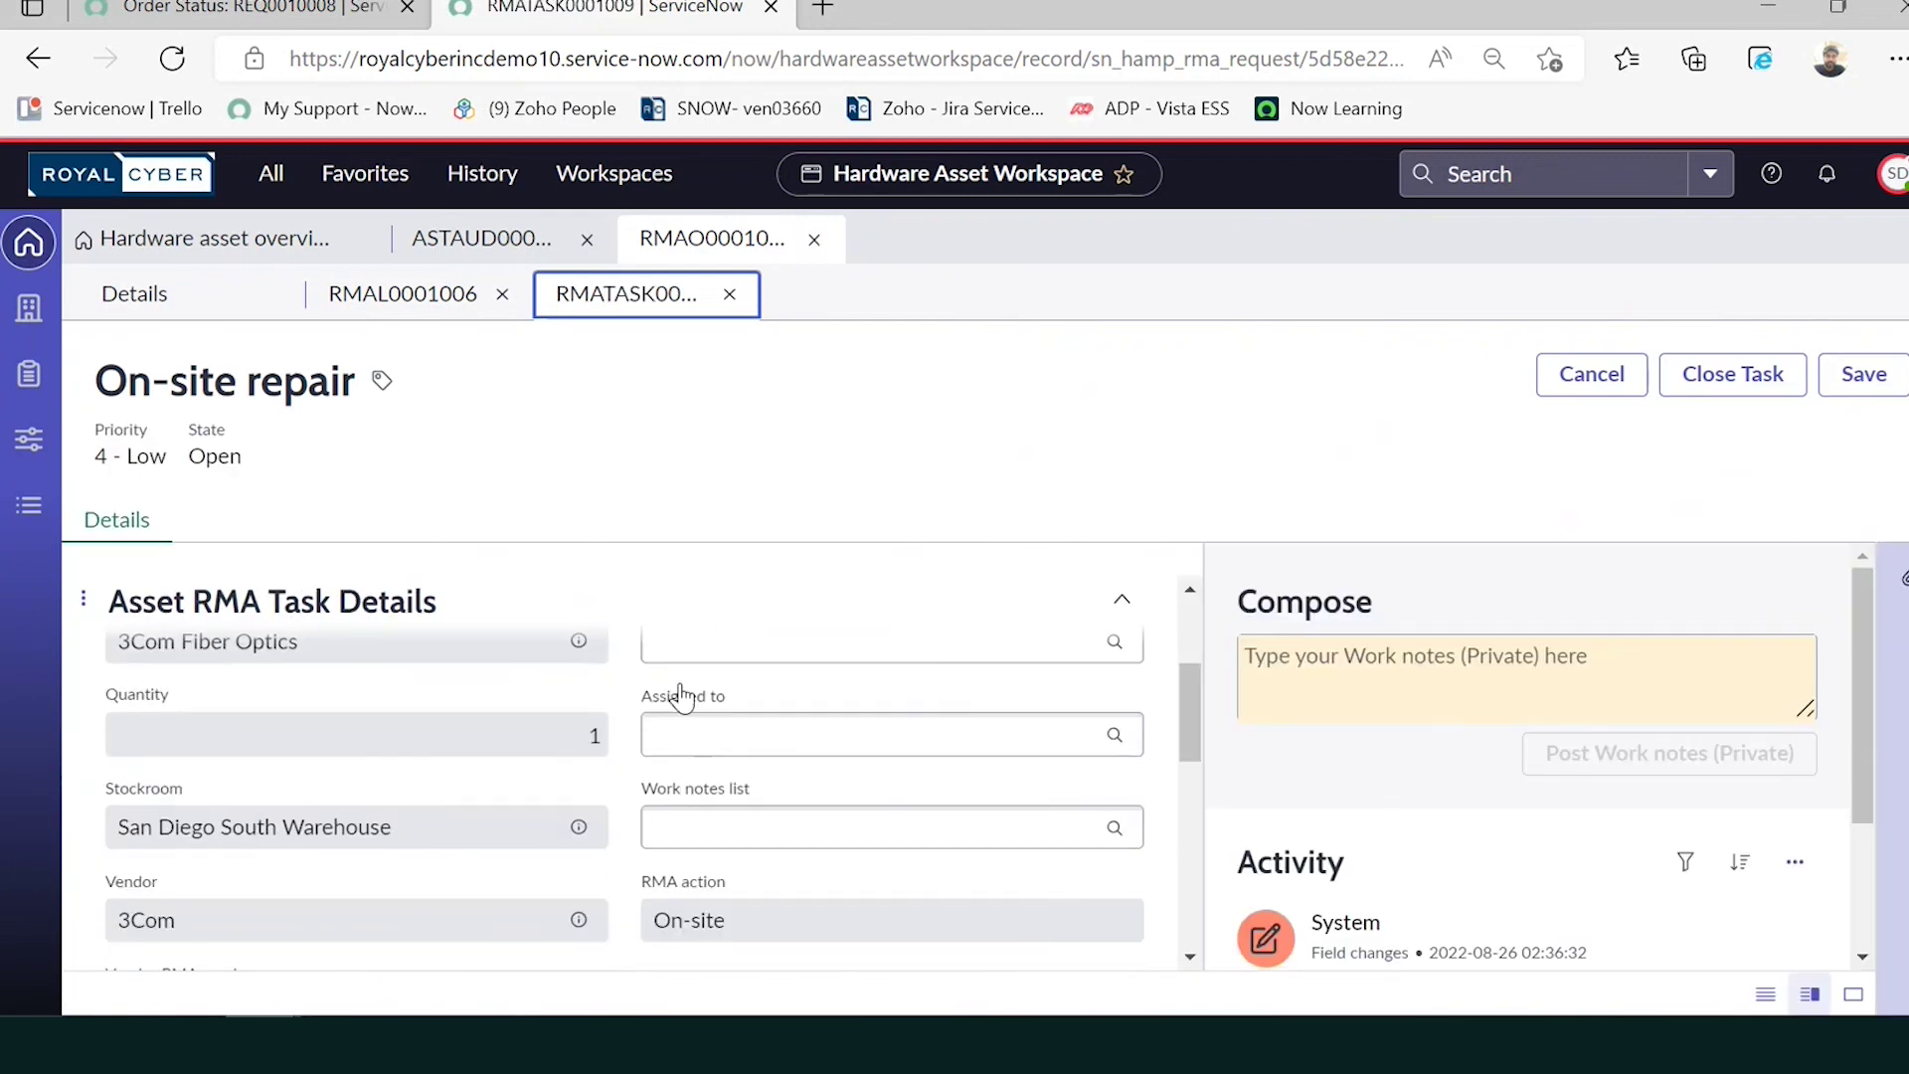
scroll(772, 779, "up", 1)
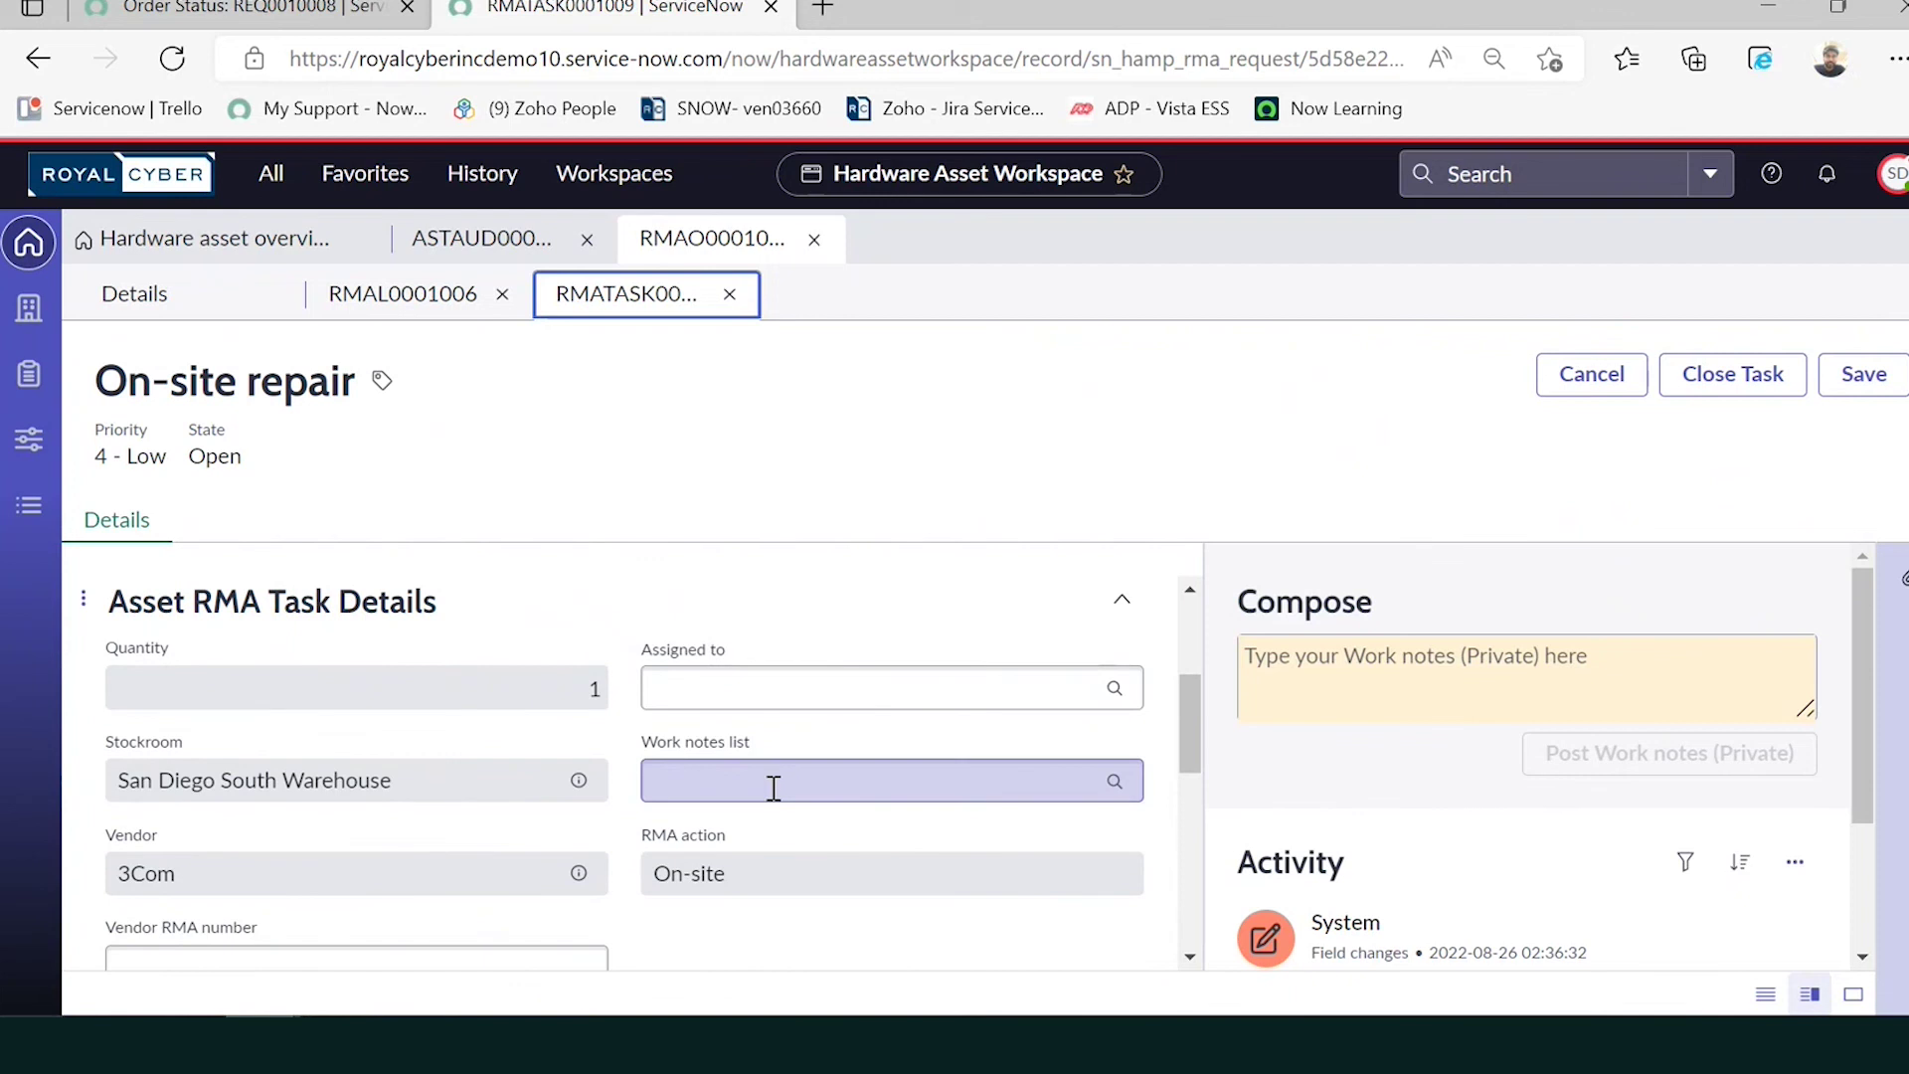
scroll(772, 780, "down", 8)
scroll(498, 828, "down", 1)
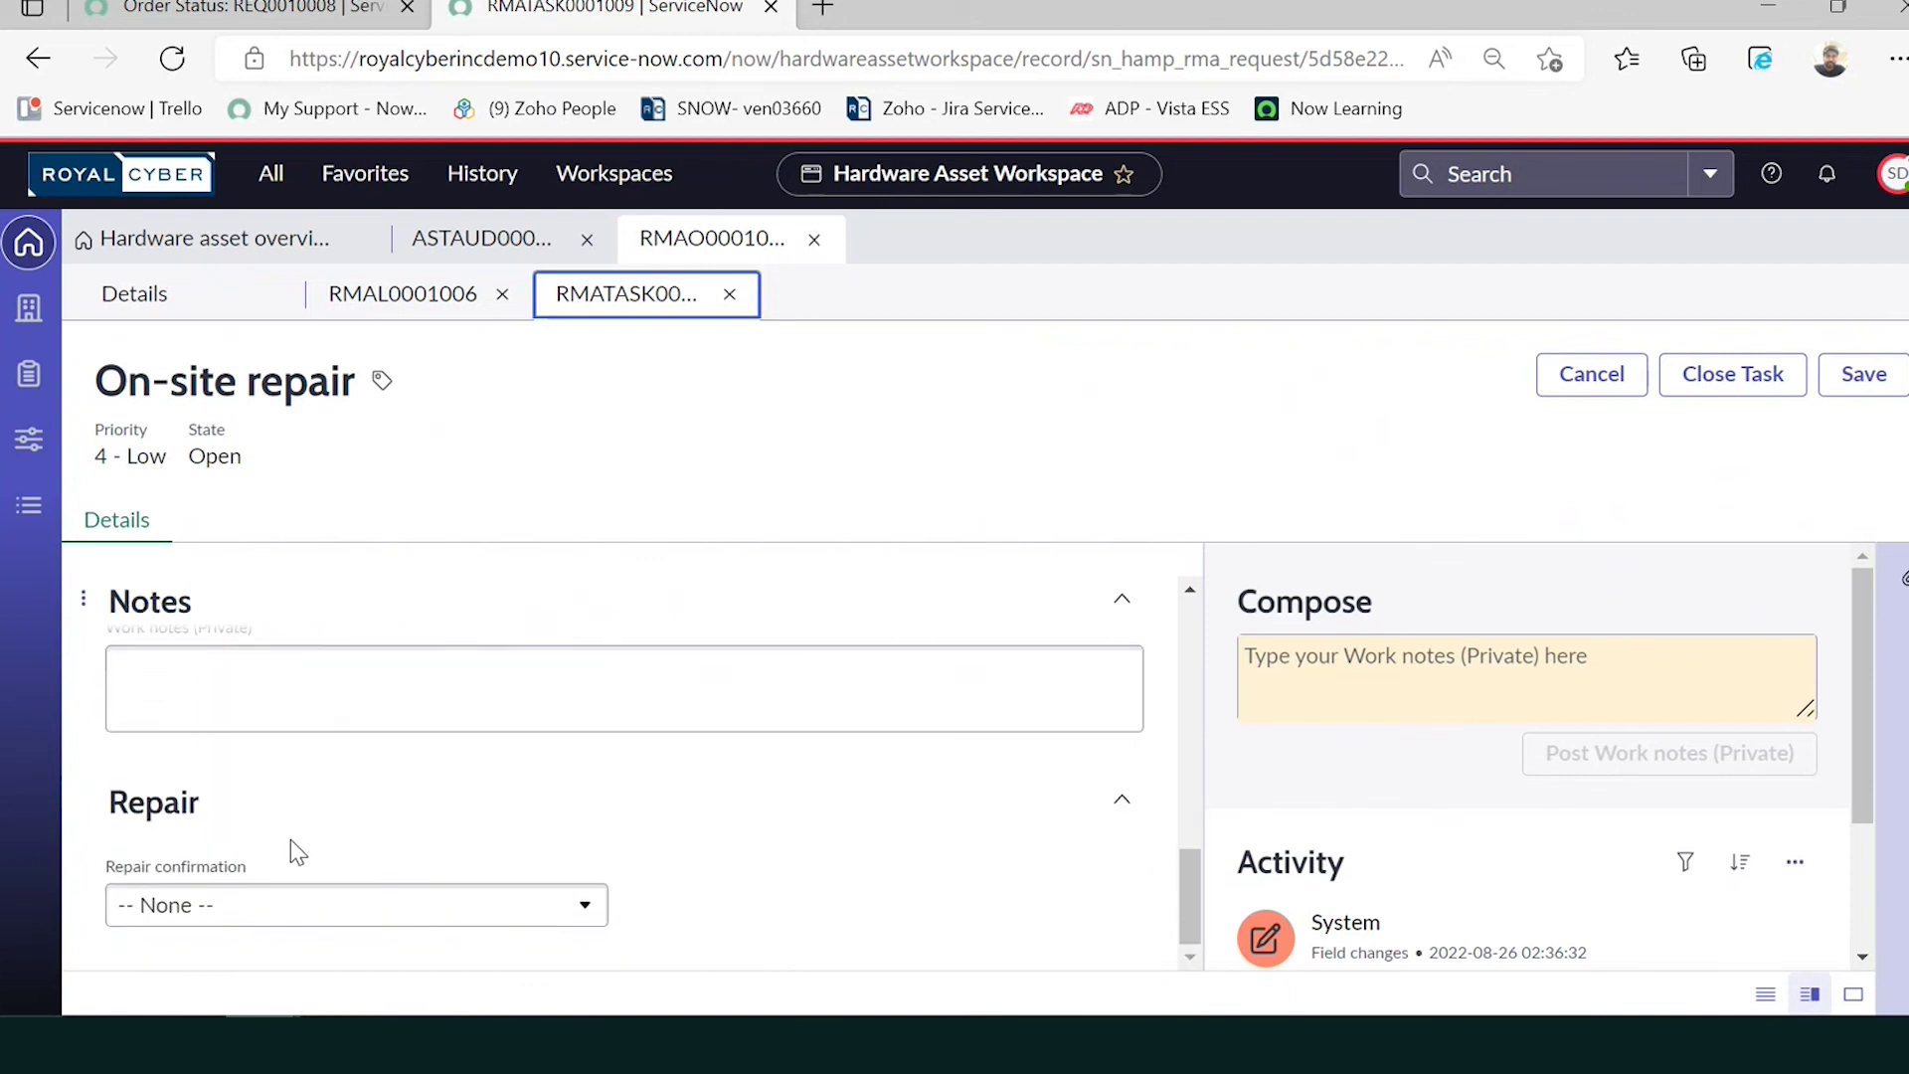
left_click(263, 903)
left_click(210, 813)
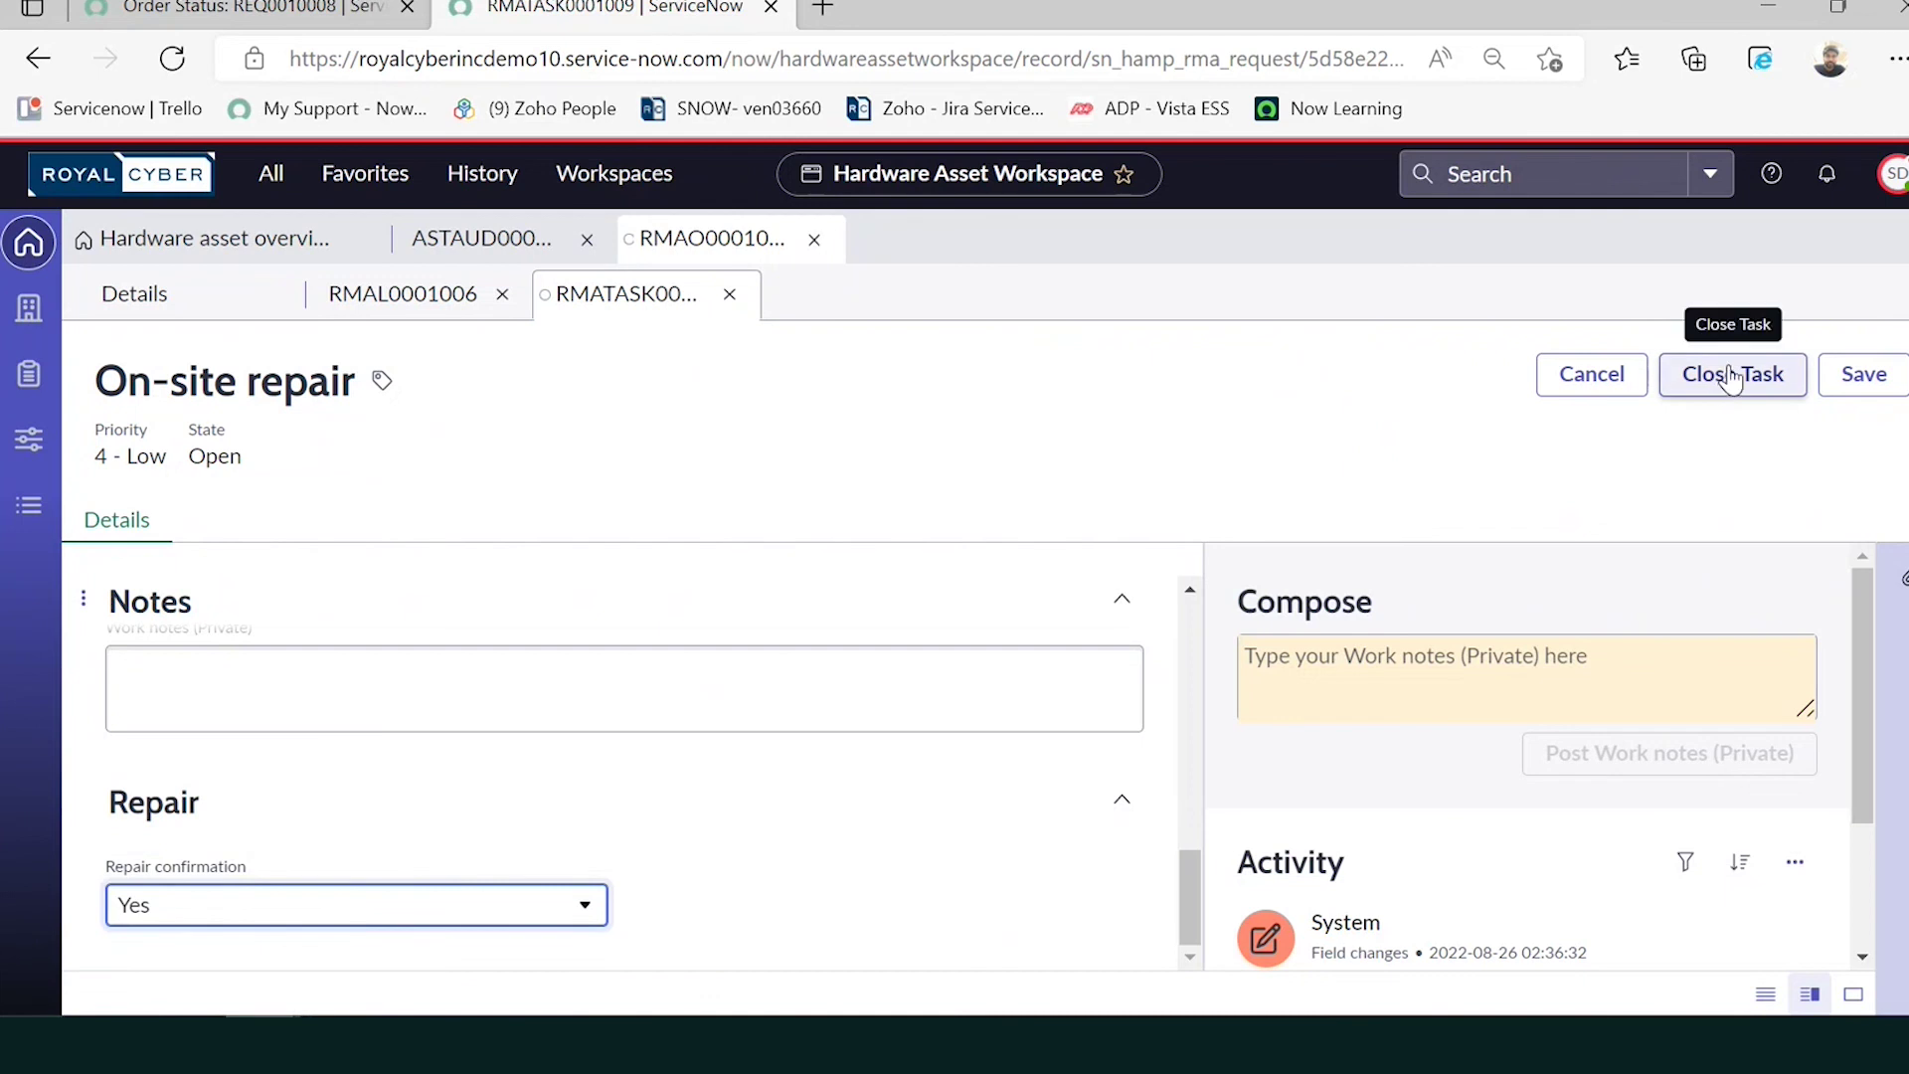
Fill in the vendor RMA number and close the On-site repair task.
scroll(831, 809, "up", 6)
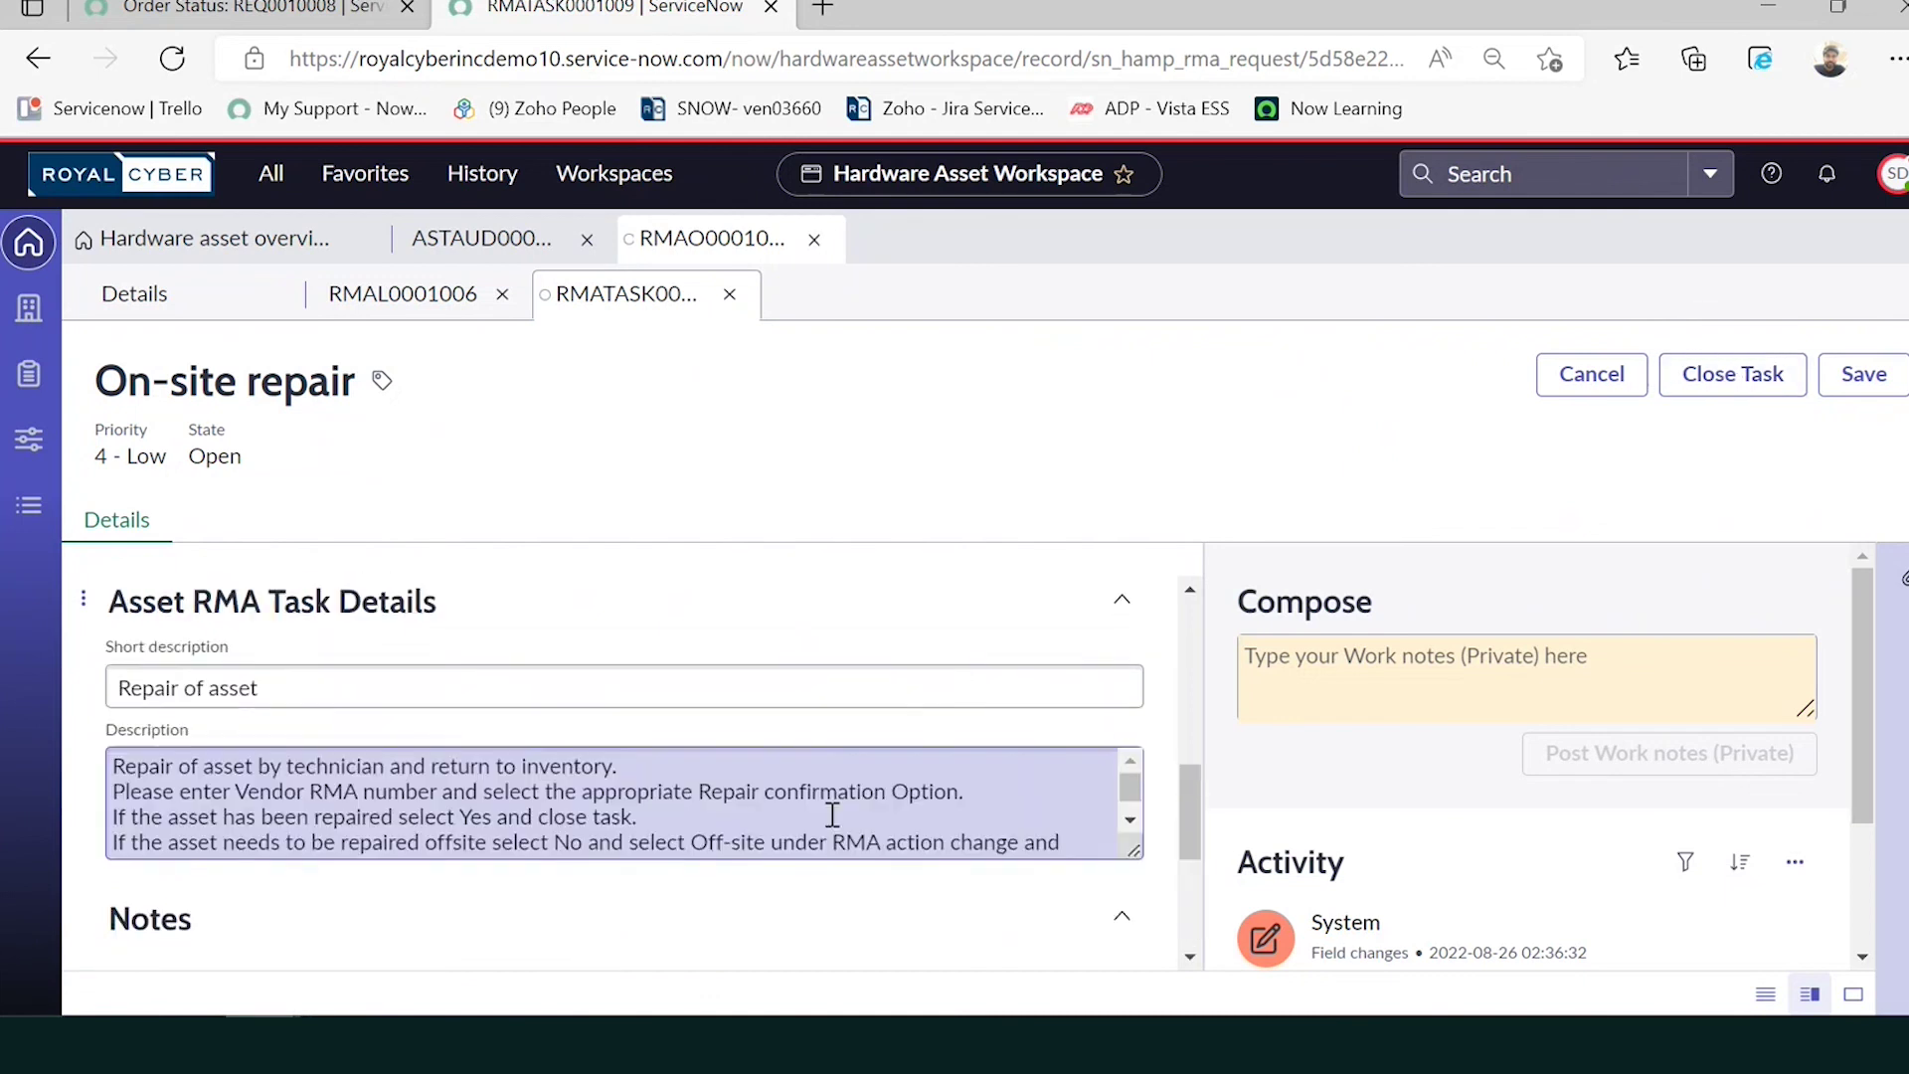
left_click(268, 944)
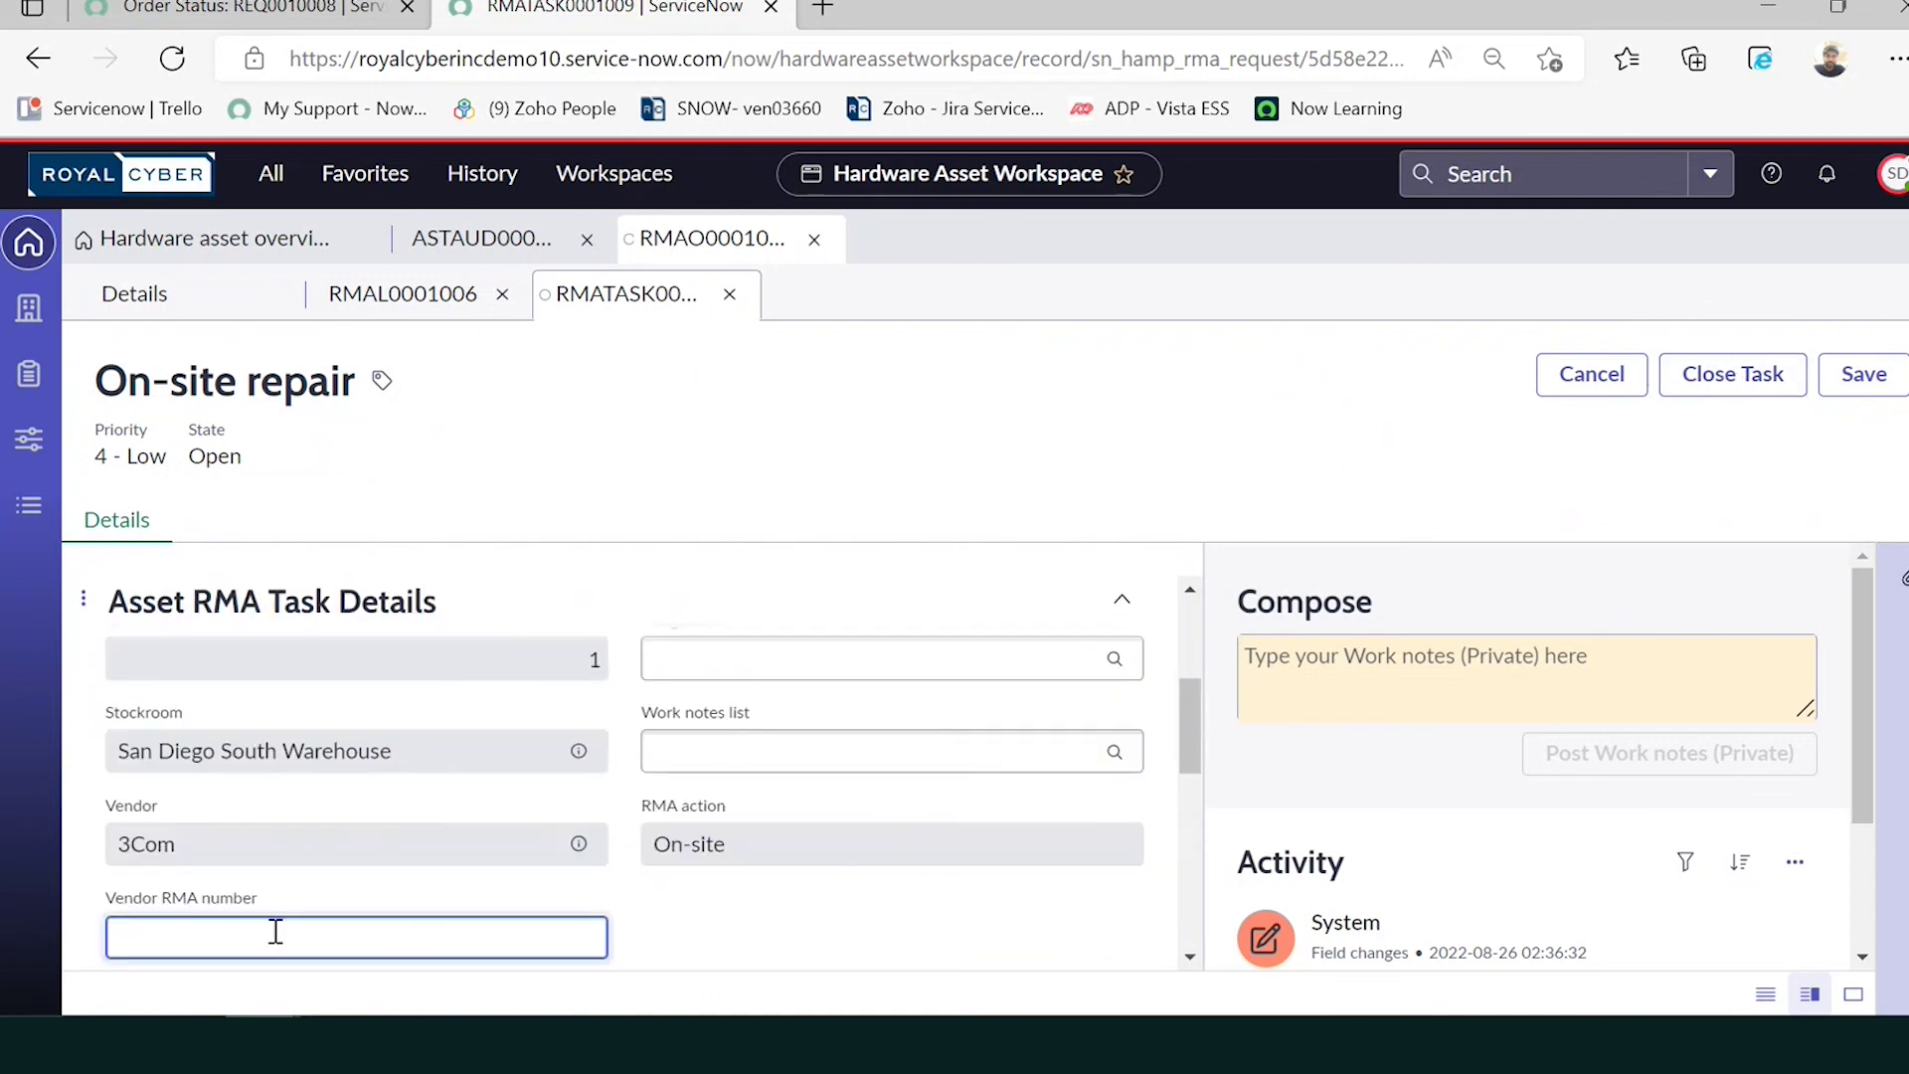
type("WE3243")
left_click(1738, 374)
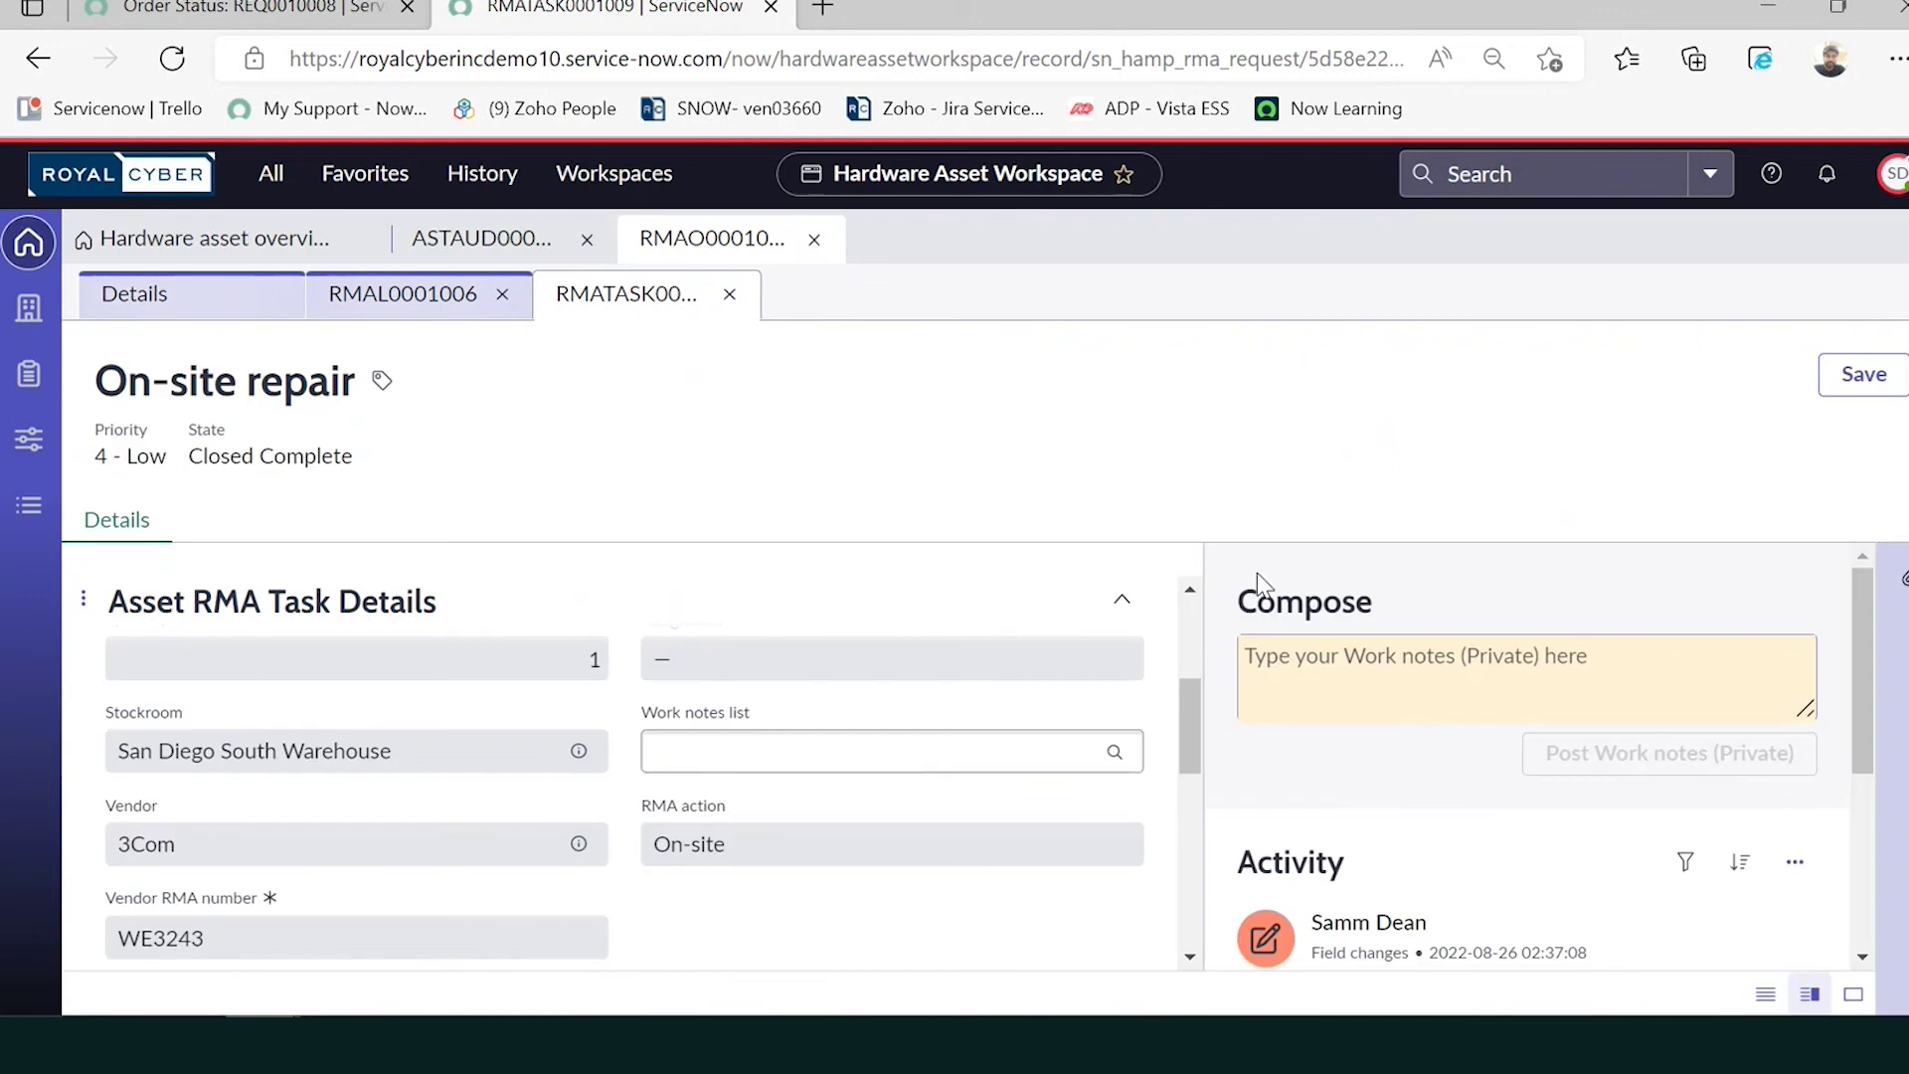
Refresh the request line's asset RMA tasks to check their states, and go back to the hardware asset overview's RMA orders list.
left_click(730, 296)
left_click(1725, 514)
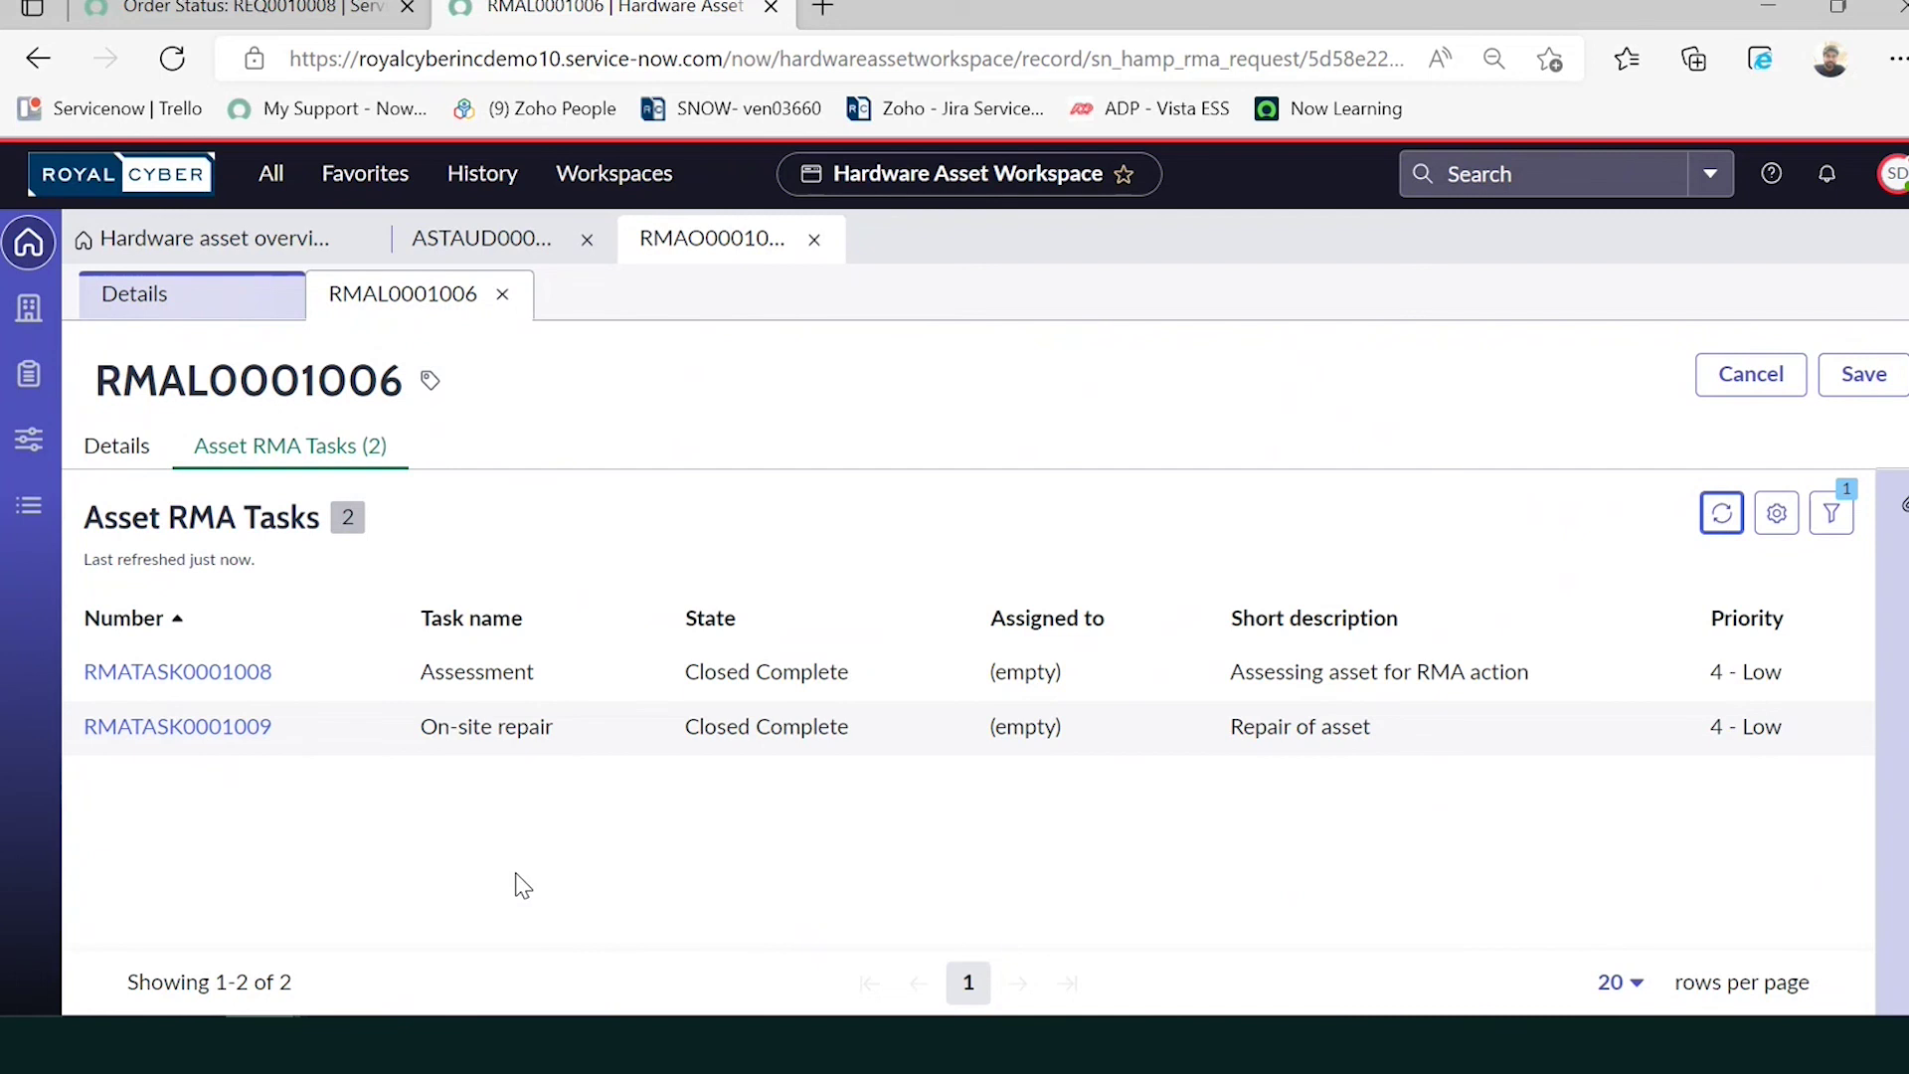
left_click(28, 247)
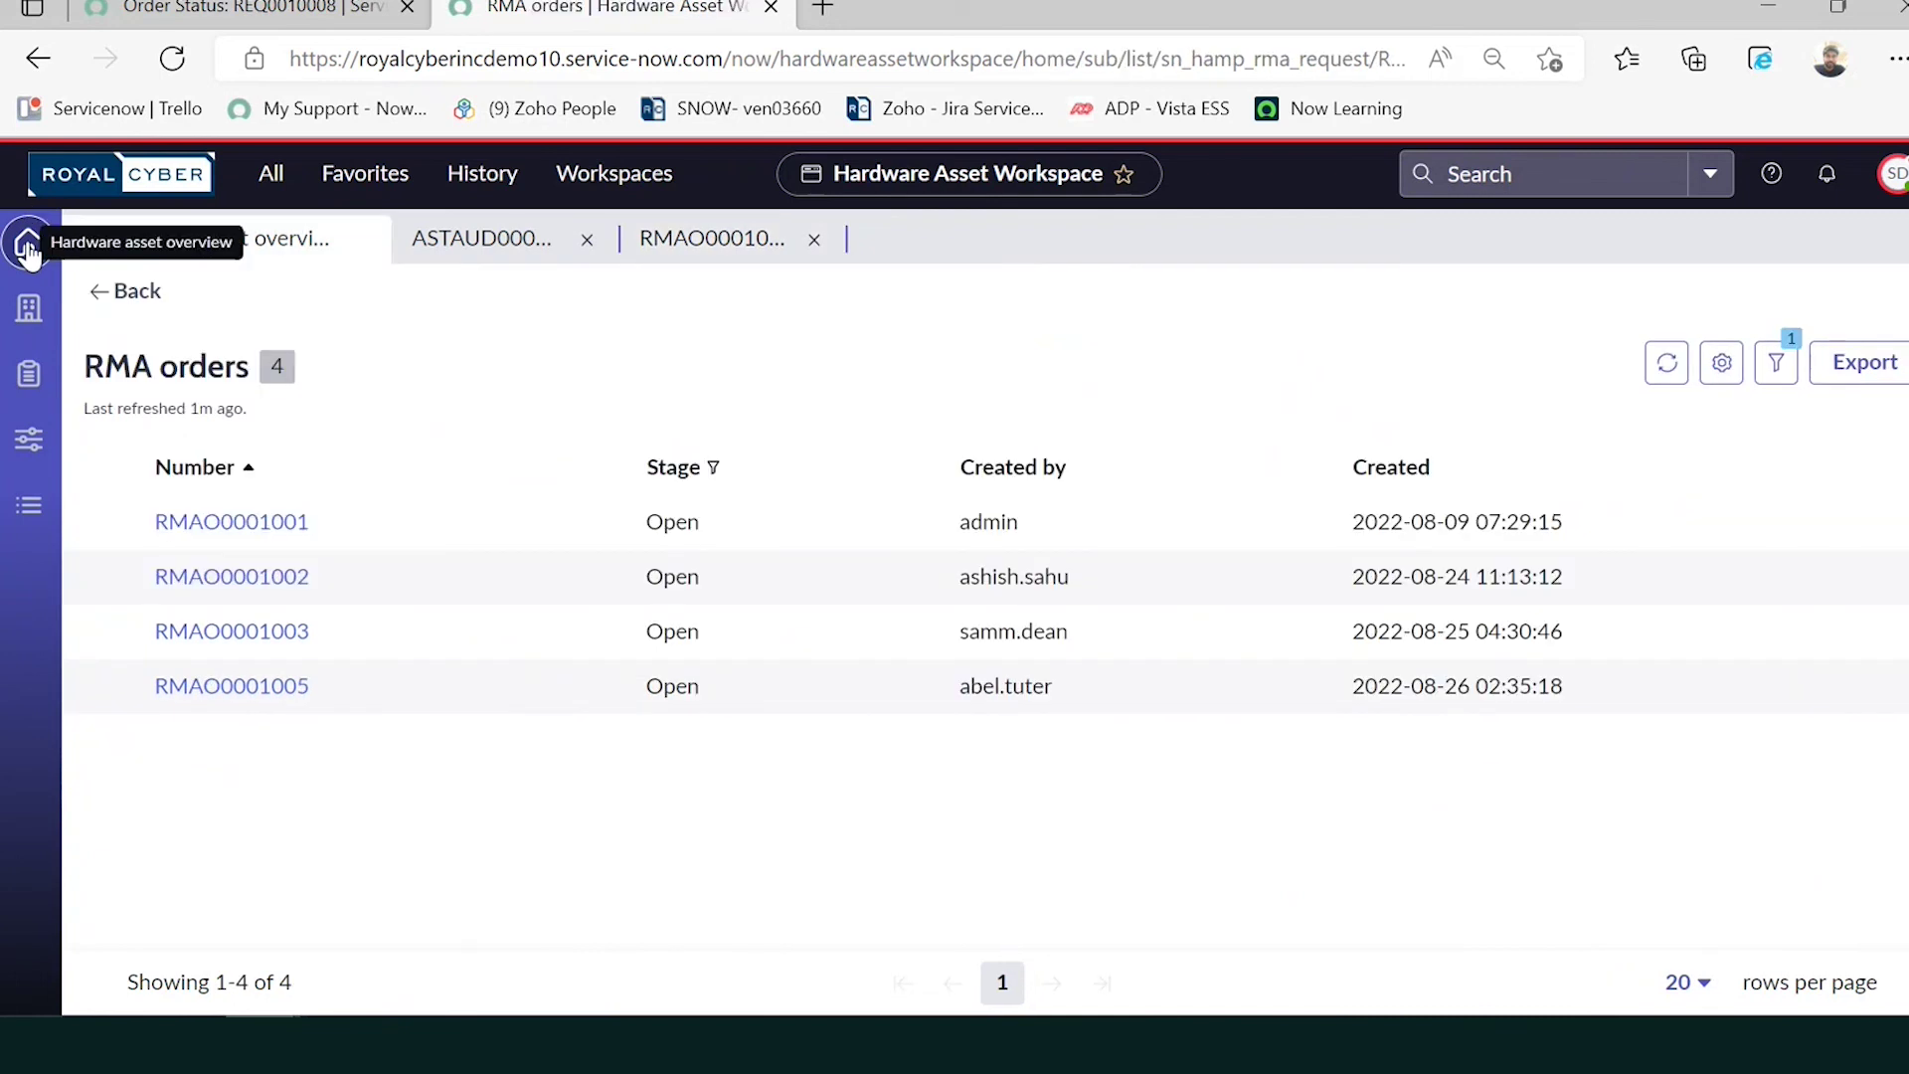